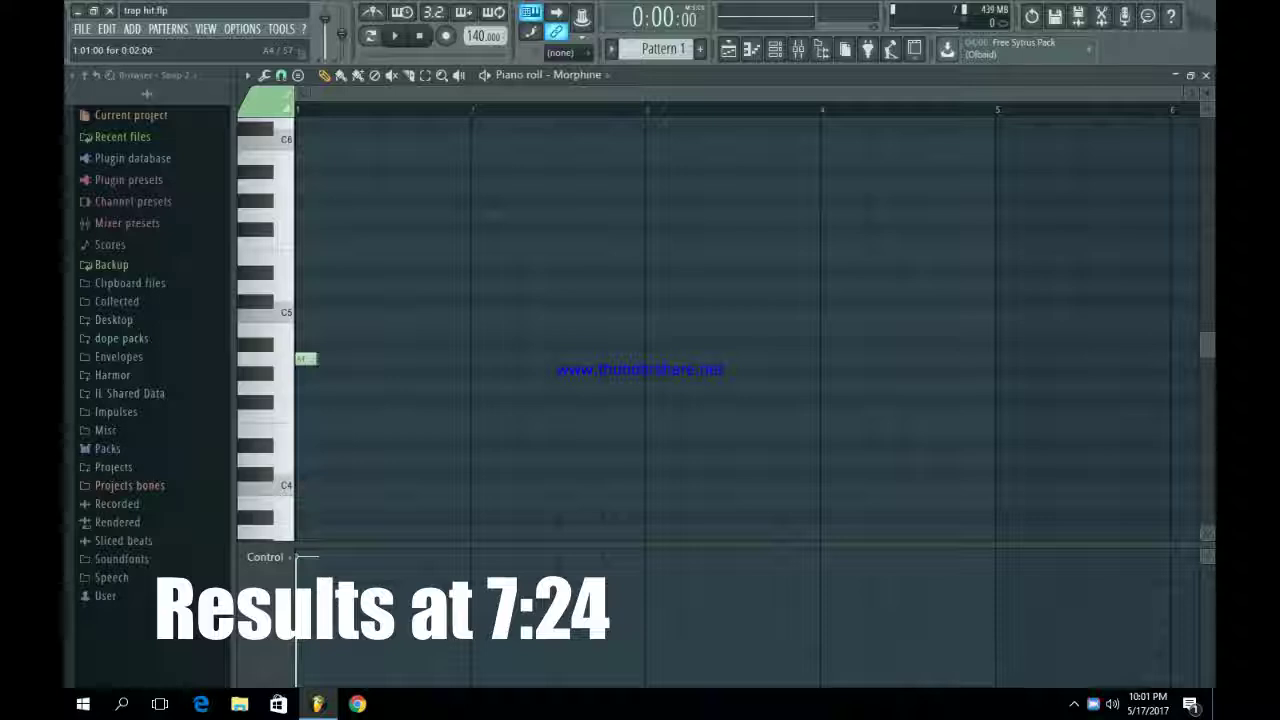
- Add F5, C5, B4 and A4 notes, each two steps long, after the opening A4 in bar 1 of the Morphine melody
{"action": "key", "text": "space"}
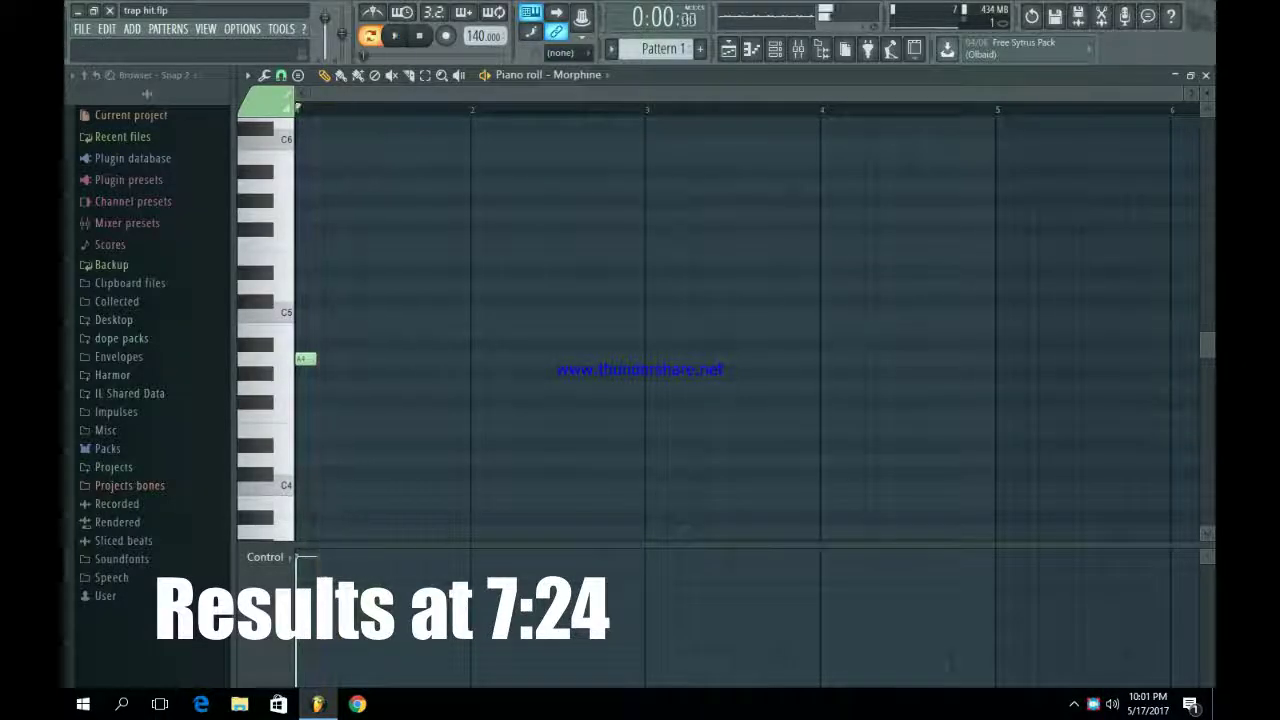
{"action": "scroll", "coordinate": [640, 320], "scroll_direction": "up", "scroll_amount": 3}
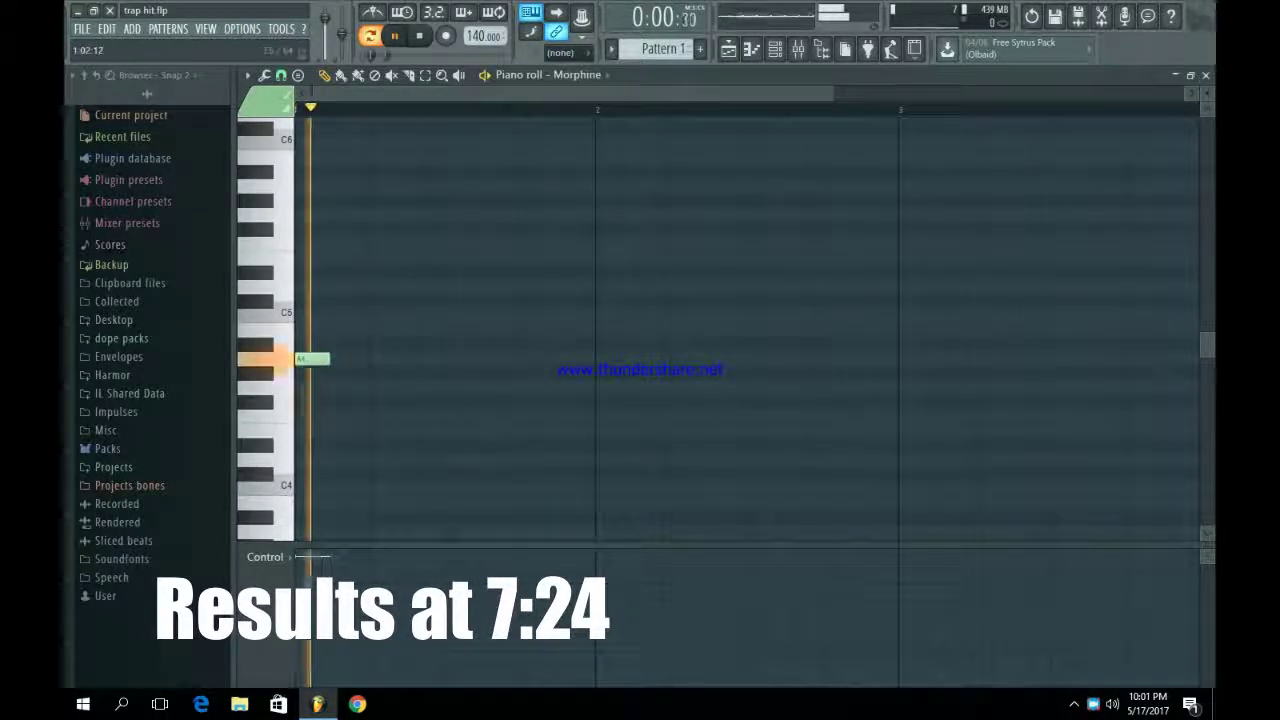
{"action": "key", "text": "space"}
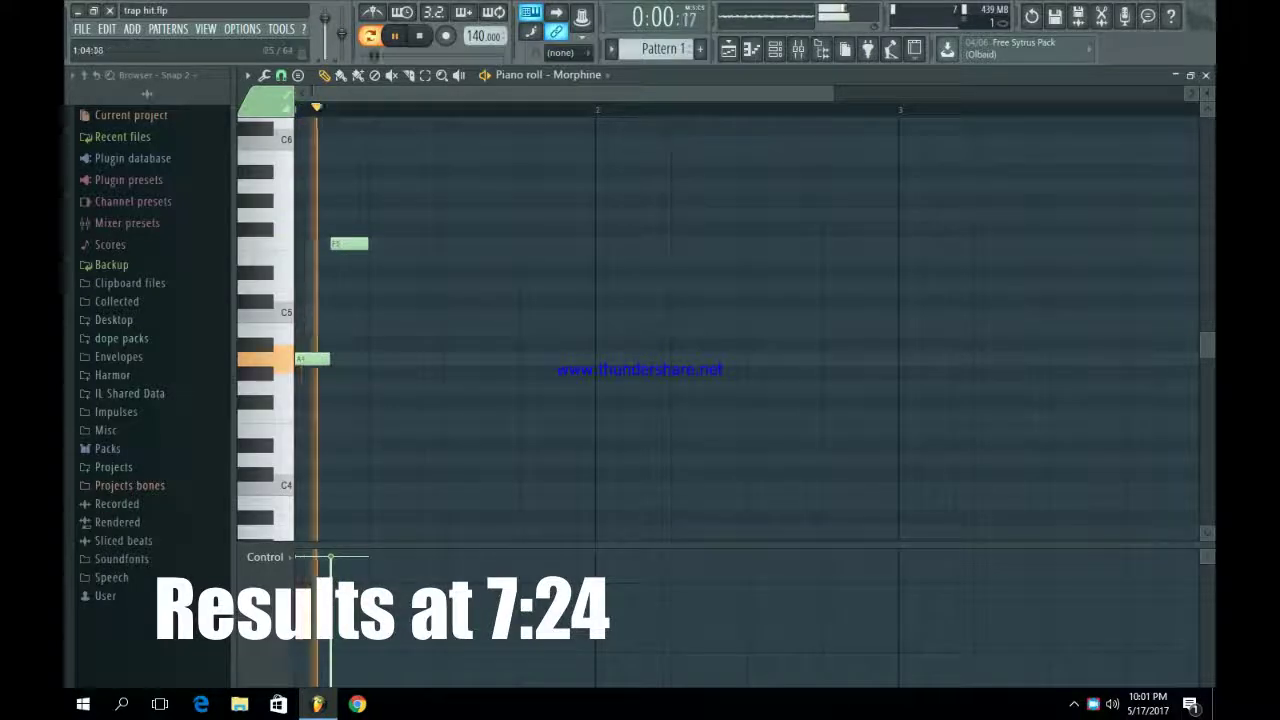
{"action": "left_click", "coordinate": [415, 315]}
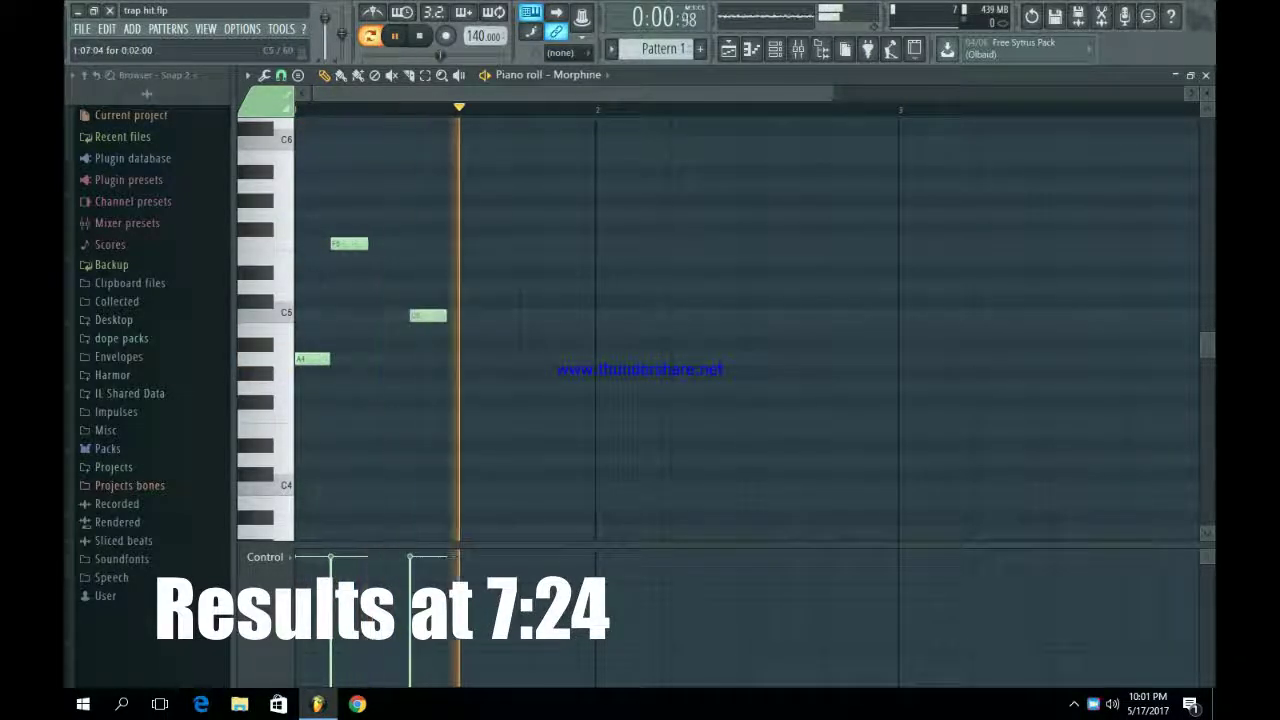
{"action": "key", "text": "space"}
{"action": "key", "text": "space"}
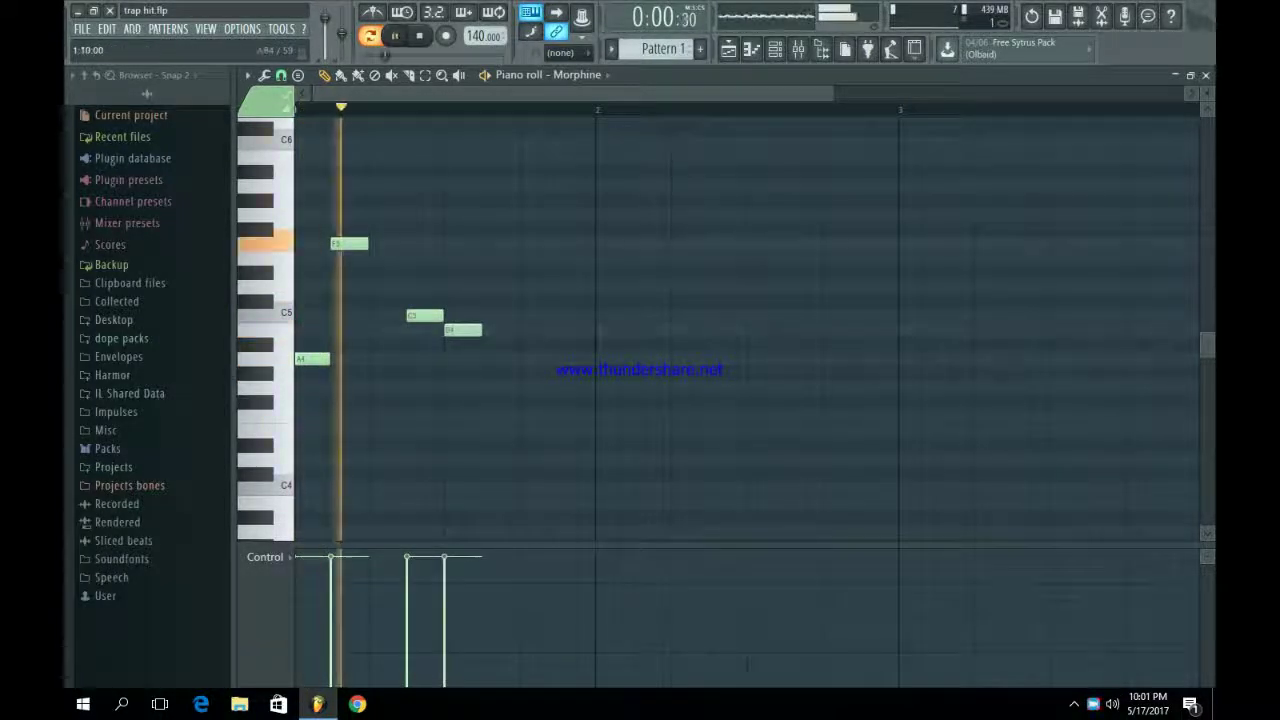
{"action": "left_click", "coordinate": [530, 358]}
{"action": "key", "text": "space"}
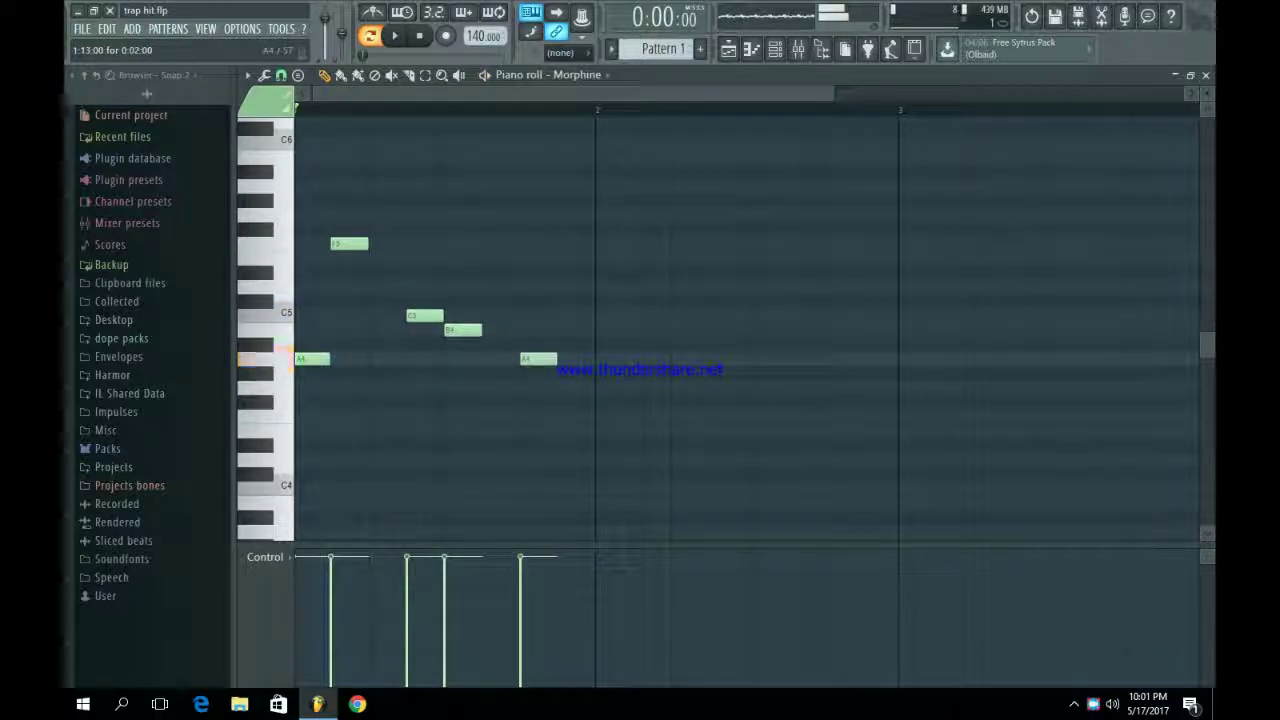
- Duplicate all the bar 1 melody notes and align the copy with the start of bar 2
{"action": "scroll", "coordinate": [473, 300], "scroll_direction": "down", "scroll_amount": 2}
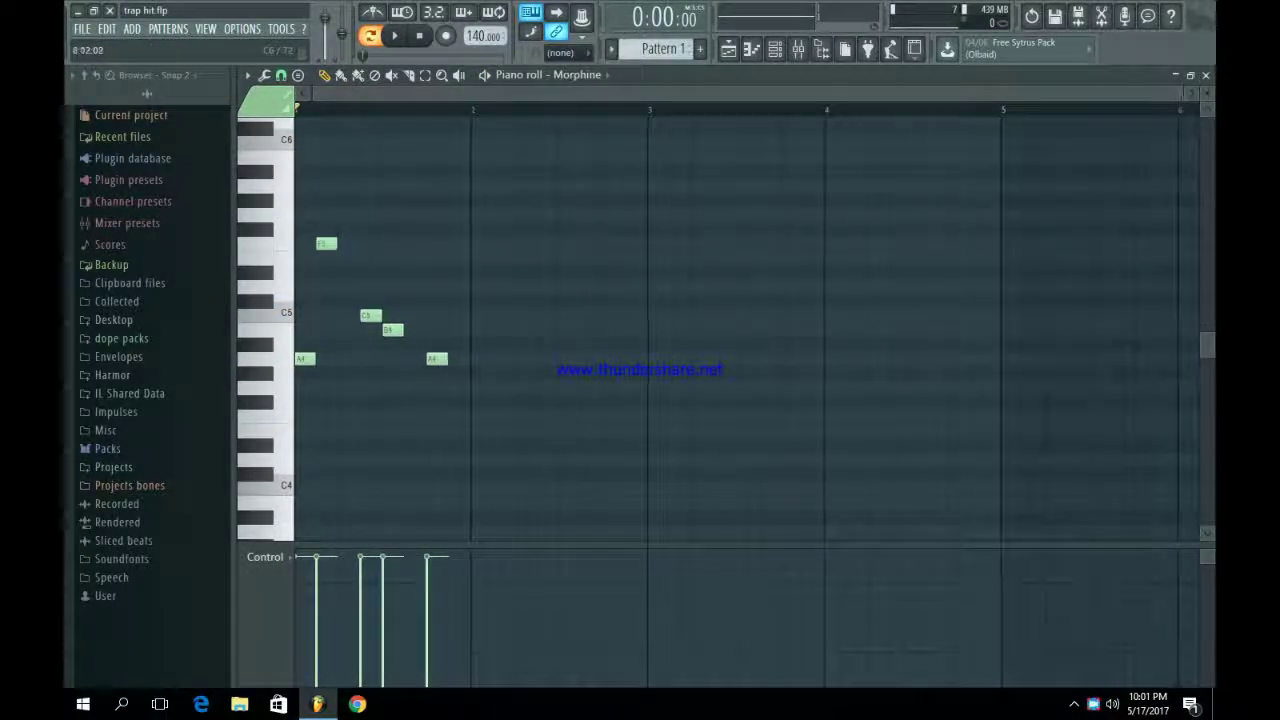
{"action": "key", "text": "ctrl+a"}
{"action": "key", "text": "ctrl+b"}
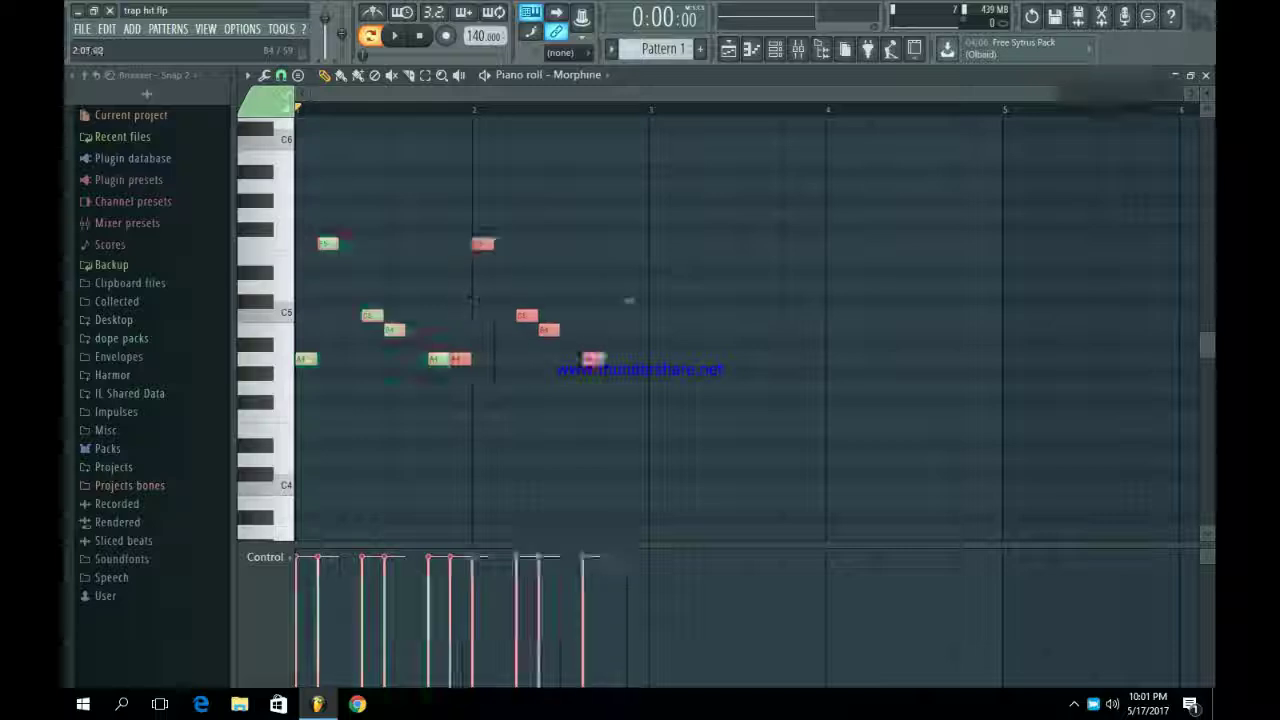
{"action": "left_click_drag", "start_coordinate": [629, 300], "coordinate": [651, 300]}
{"action": "key", "text": "space"}
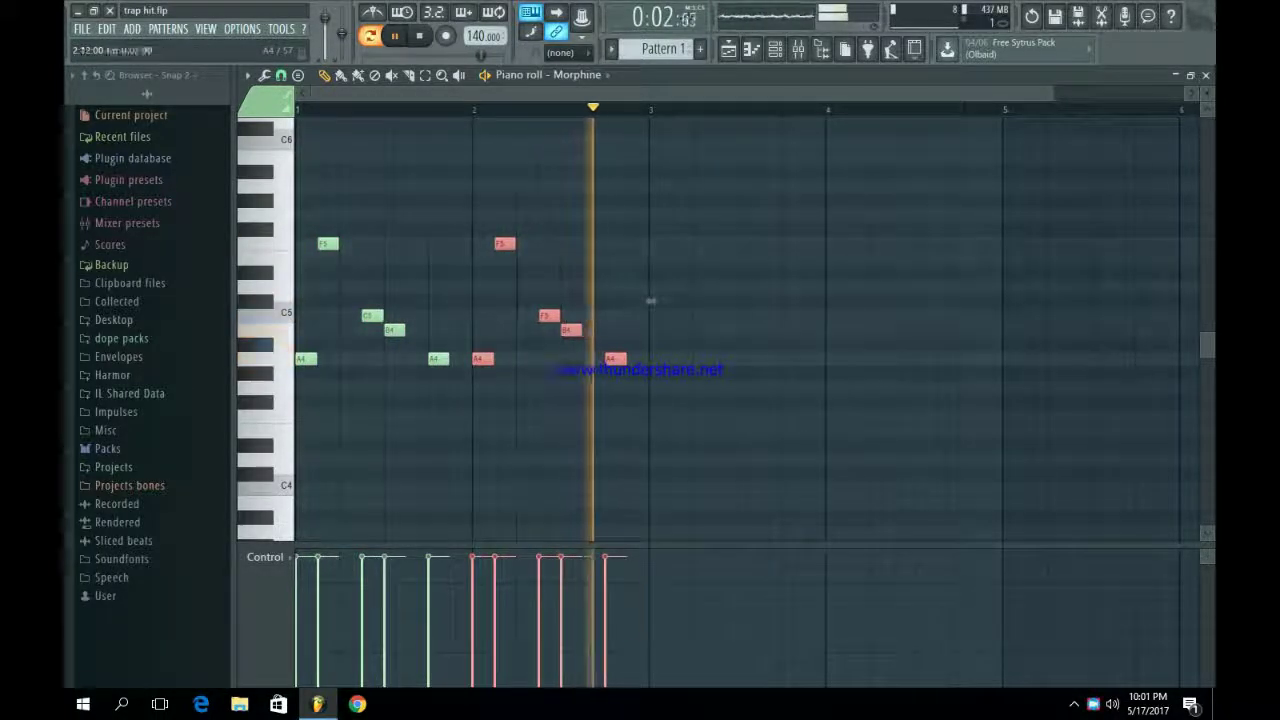
{"action": "key", "text": "space"}
{"action": "key", "text": "ctrl+d"}
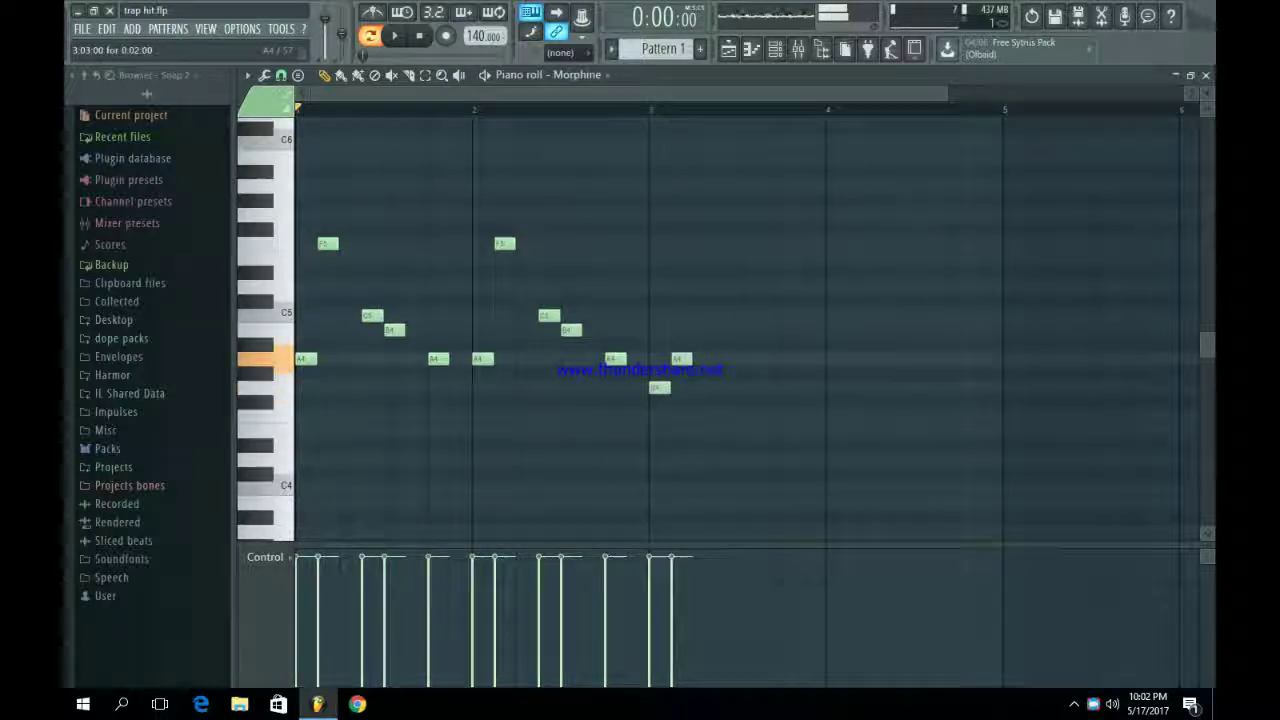
- Write the bar 3 phrase G4, A4, E5, D5, C5, B4 and duplicate it into bar 4
{"action": "left_click", "coordinate": [722, 258]}
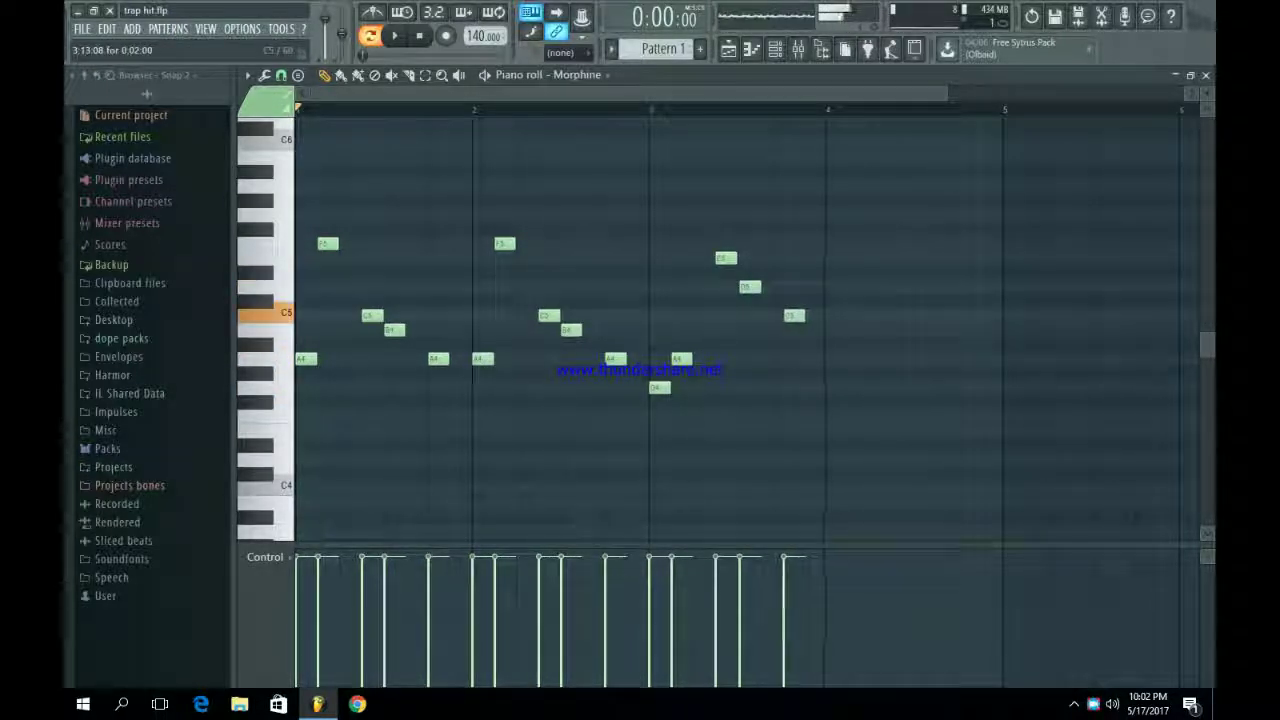
{"action": "key", "text": "space"}
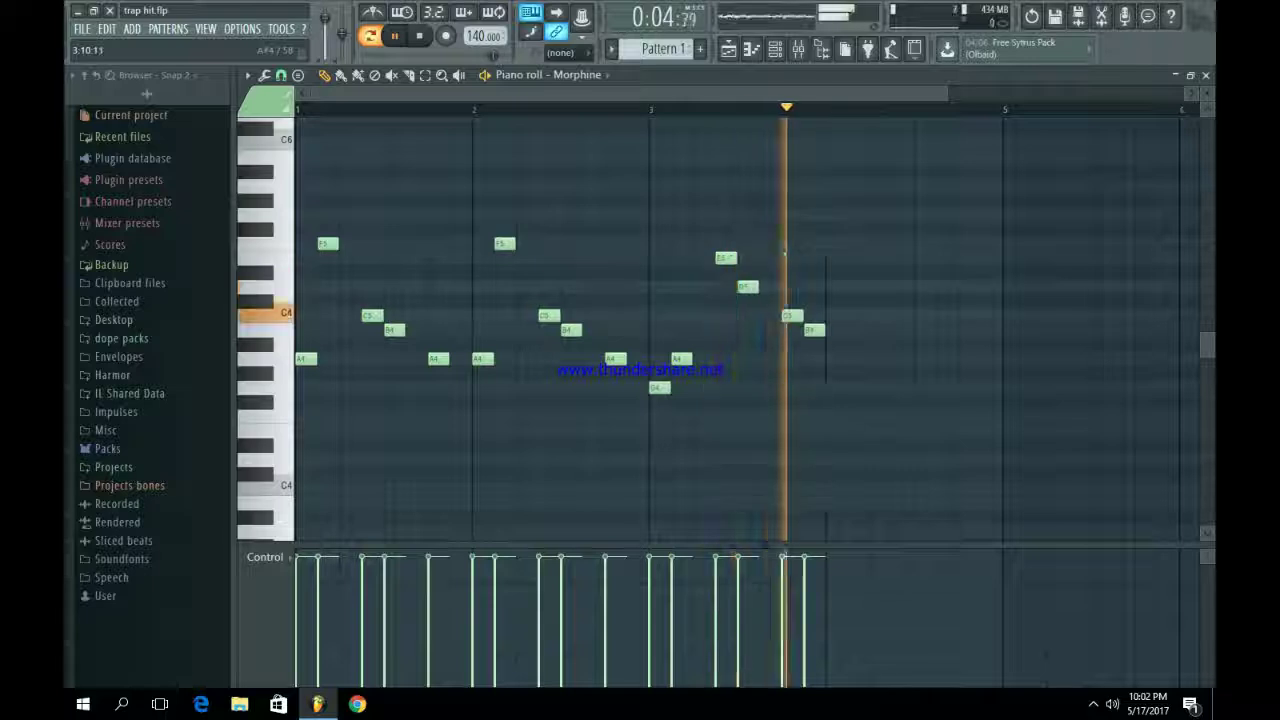
{"action": "left_click_drag", "start_coordinate": [920, 452], "coordinate": [642, 194]}
{"action": "key", "text": "ctrl+b"}
{"action": "key", "text": "ctrl+d"}
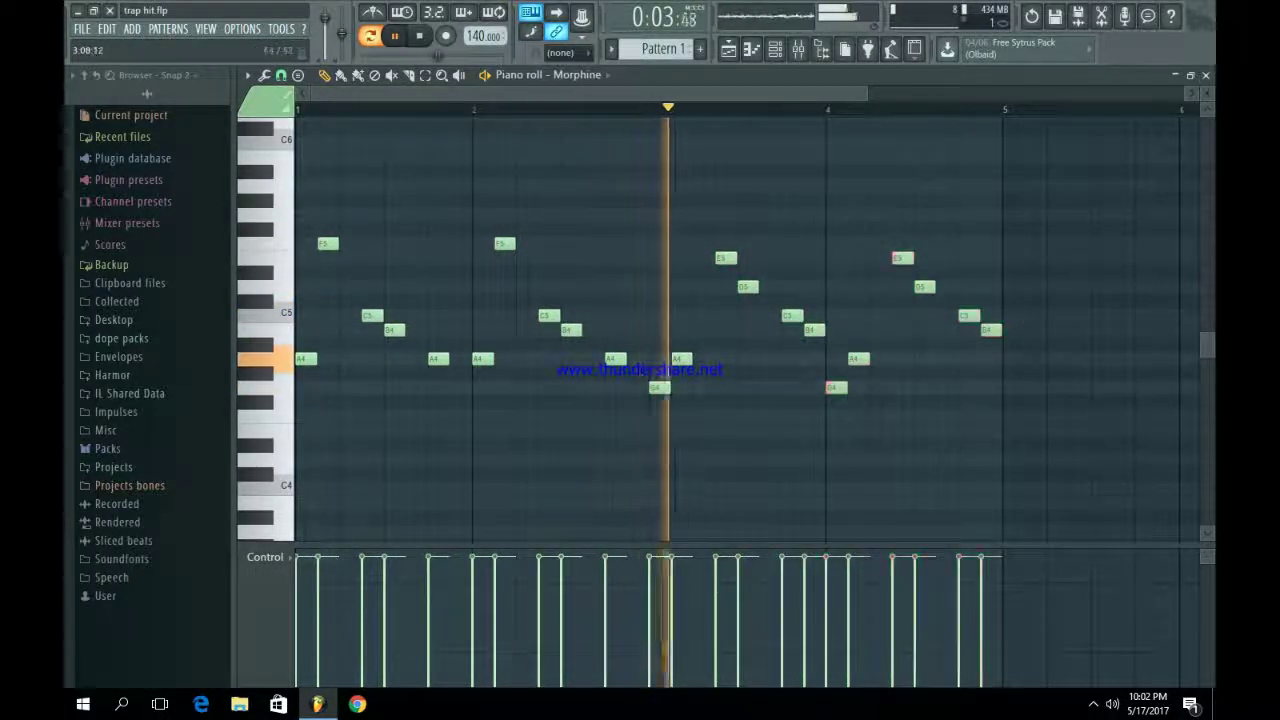
- Enlarge the velocity lane and lower about every second melody note in bars 1 to 4 to about 87% velocity
{"action": "left_click_drag", "start_coordinate": [700, 548], "coordinate": [700, 238]}
{"action": "left_click", "coordinate": [318, 285]}
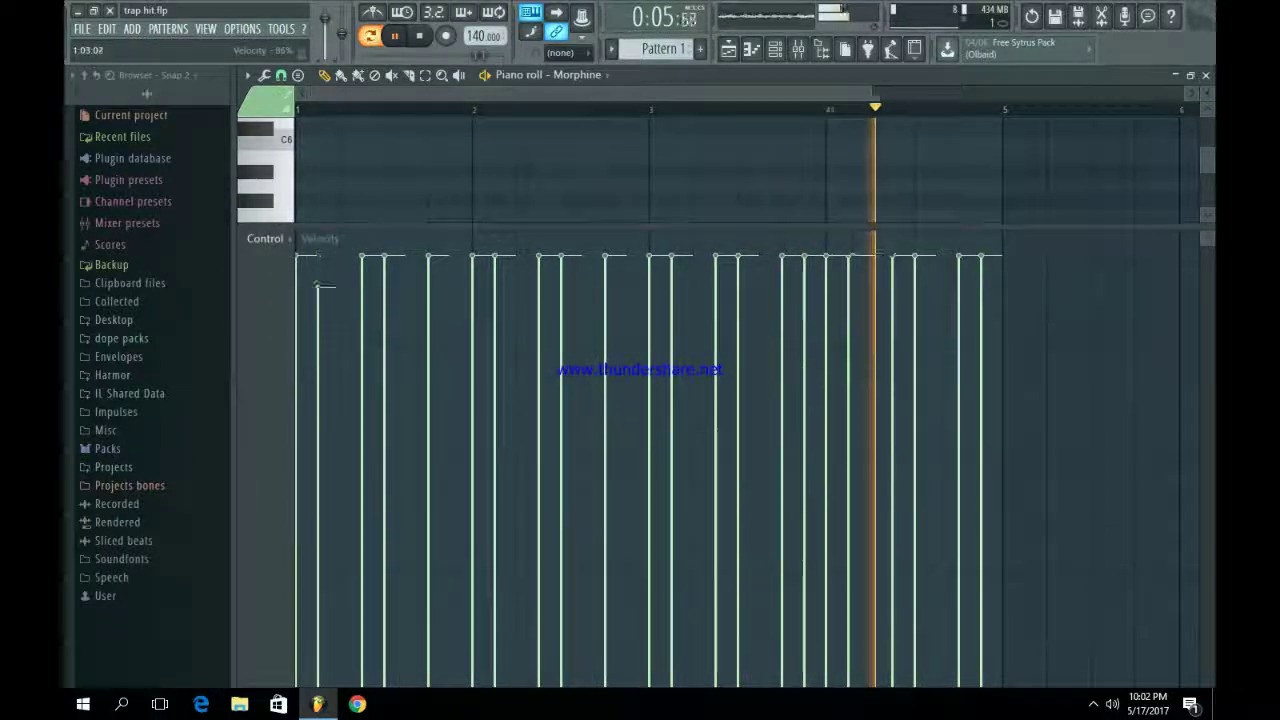
{"action": "left_click", "coordinate": [384, 291]}
{"action": "left_click", "coordinate": [472, 291]}
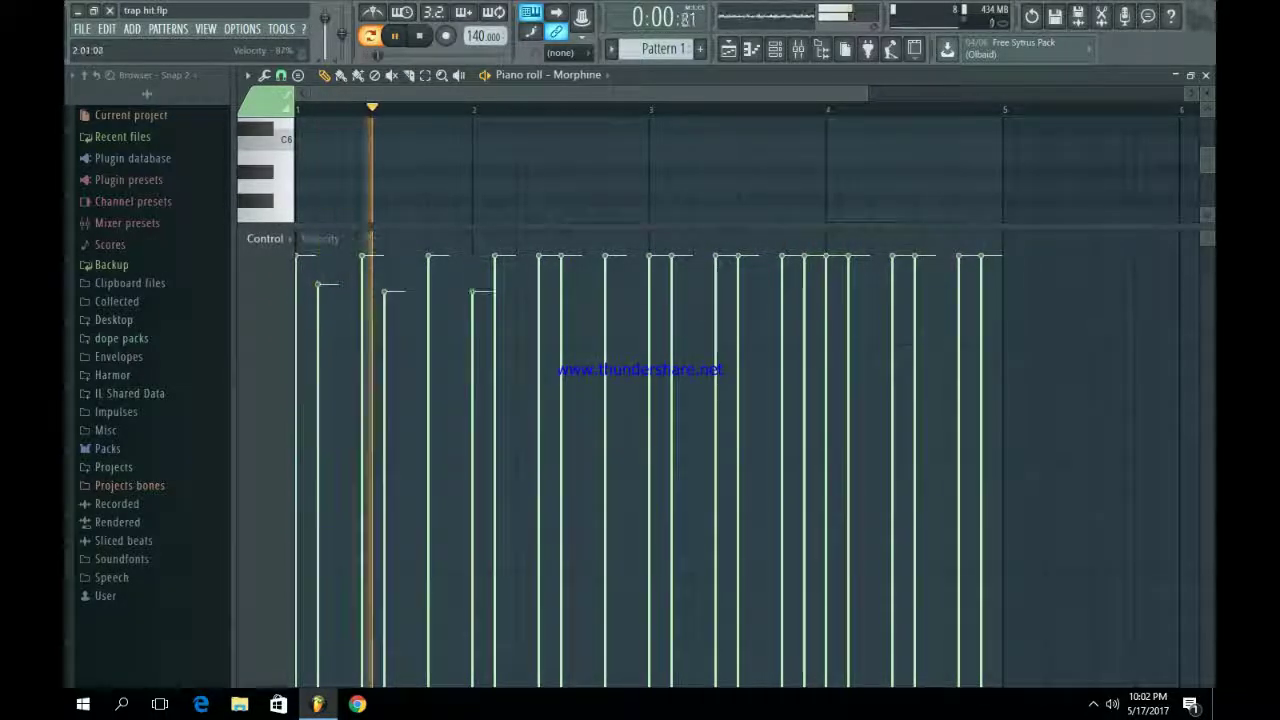
{"action": "left_click", "coordinate": [538, 291]}
{"action": "left_click", "coordinate": [672, 300]}
{"action": "left_click", "coordinate": [737, 288]}
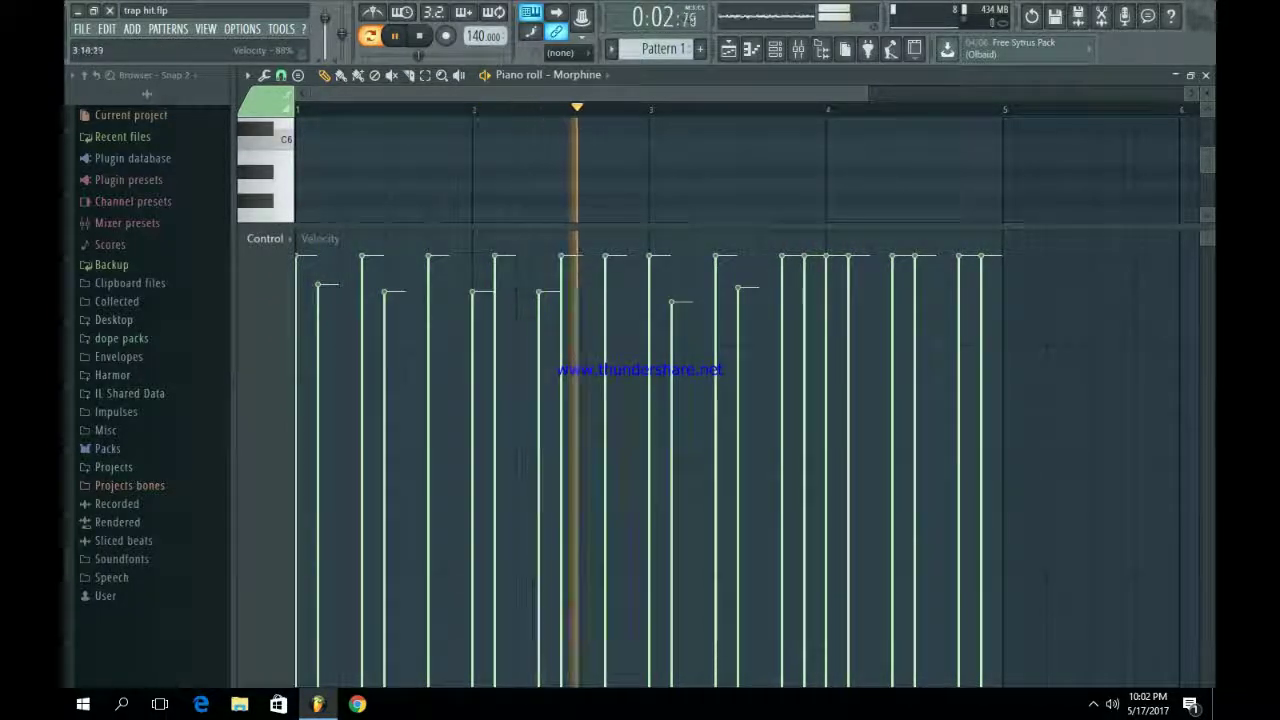
{"action": "left_click", "coordinate": [804, 291]}
{"action": "left_click", "coordinate": [848, 288]}
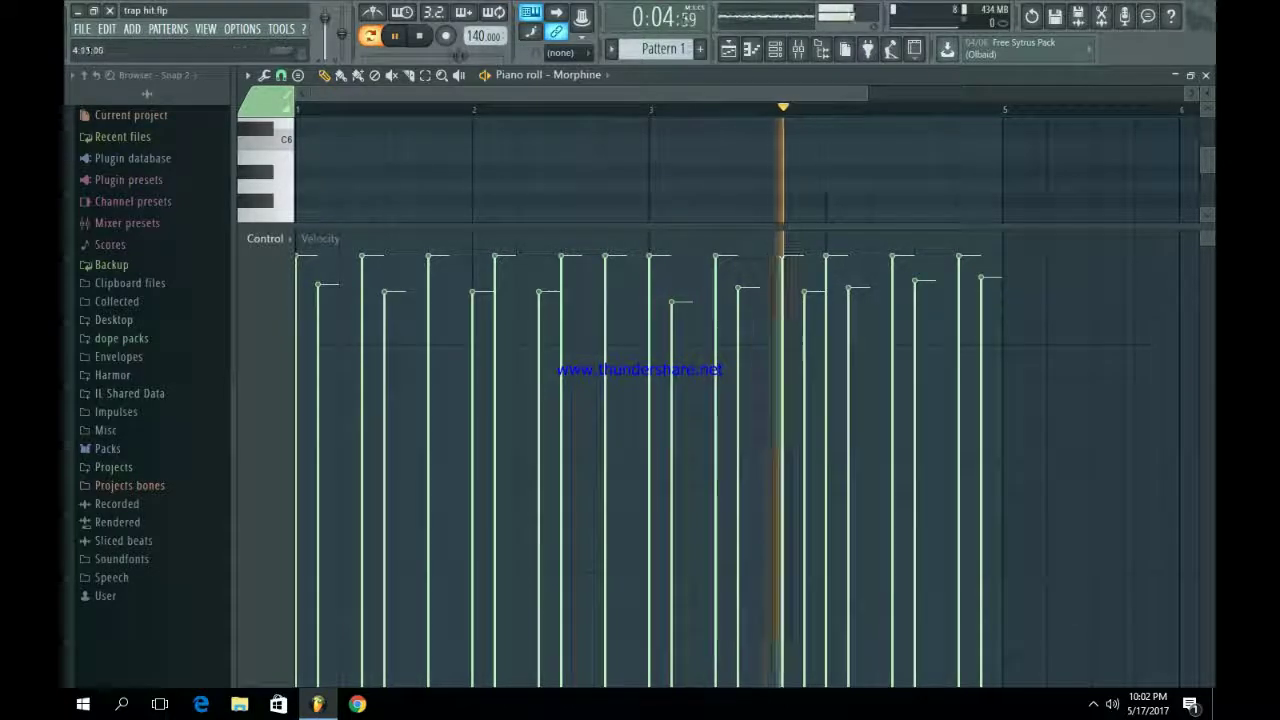
- Place Pattern 1 at the start of playlist Track 1 and duplicate it three times to fill bars 1 to 16
{"action": "key", "text": "F5"}
{"action": "left_click", "coordinate": [345, 150]}
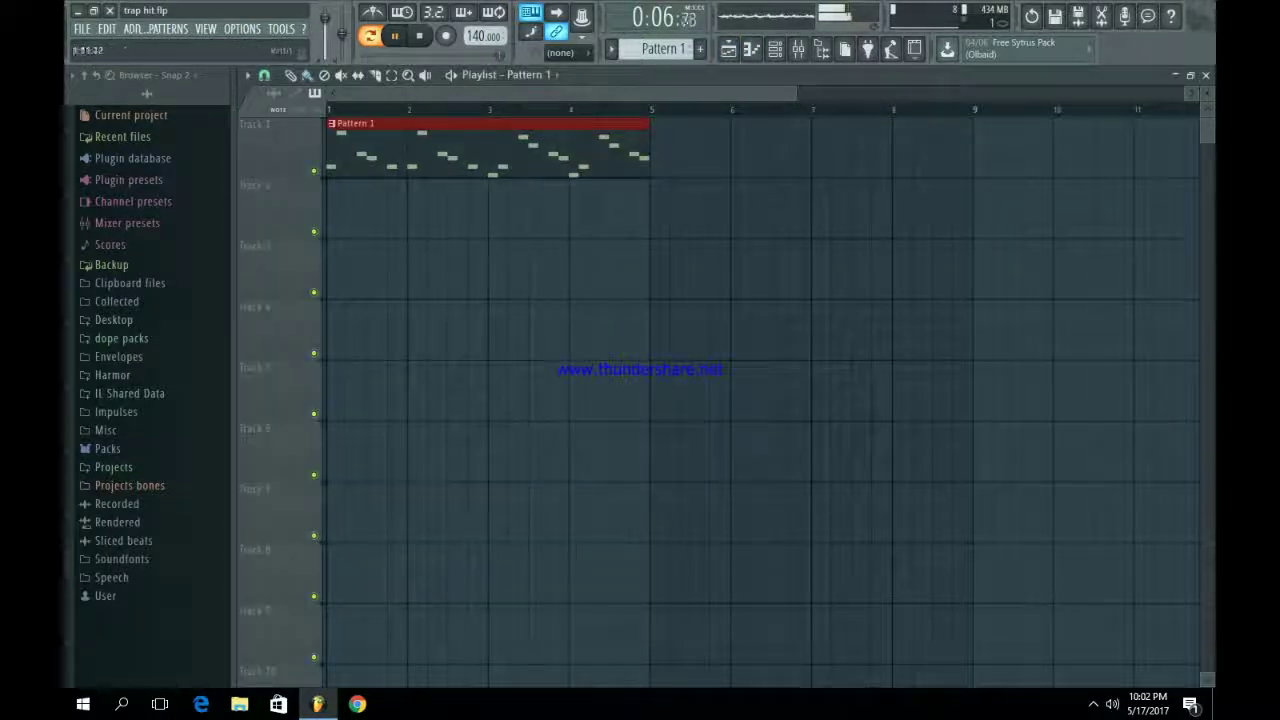
{"action": "scroll", "coordinate": [760, 400], "scroll_direction": "down", "scroll_amount": 3}
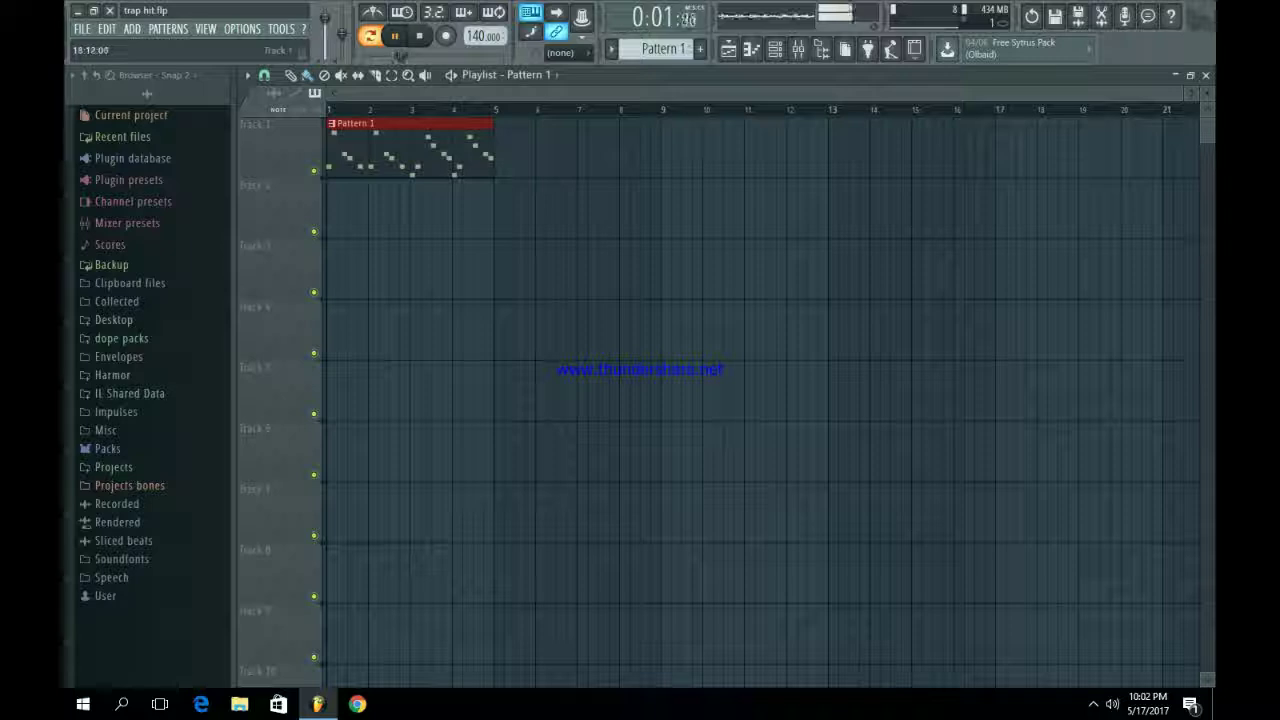
{"action": "key", "text": "ctrl+b"}
{"action": "key", "text": "ctrl+b"}
{"action": "key", "text": "ctrl+b"}
{"action": "key", "text": "space"}
- Switch to Pattern 2 and open the piano roll of the Morphine #3 channel
{"action": "left_click", "coordinate": [797, 48]}
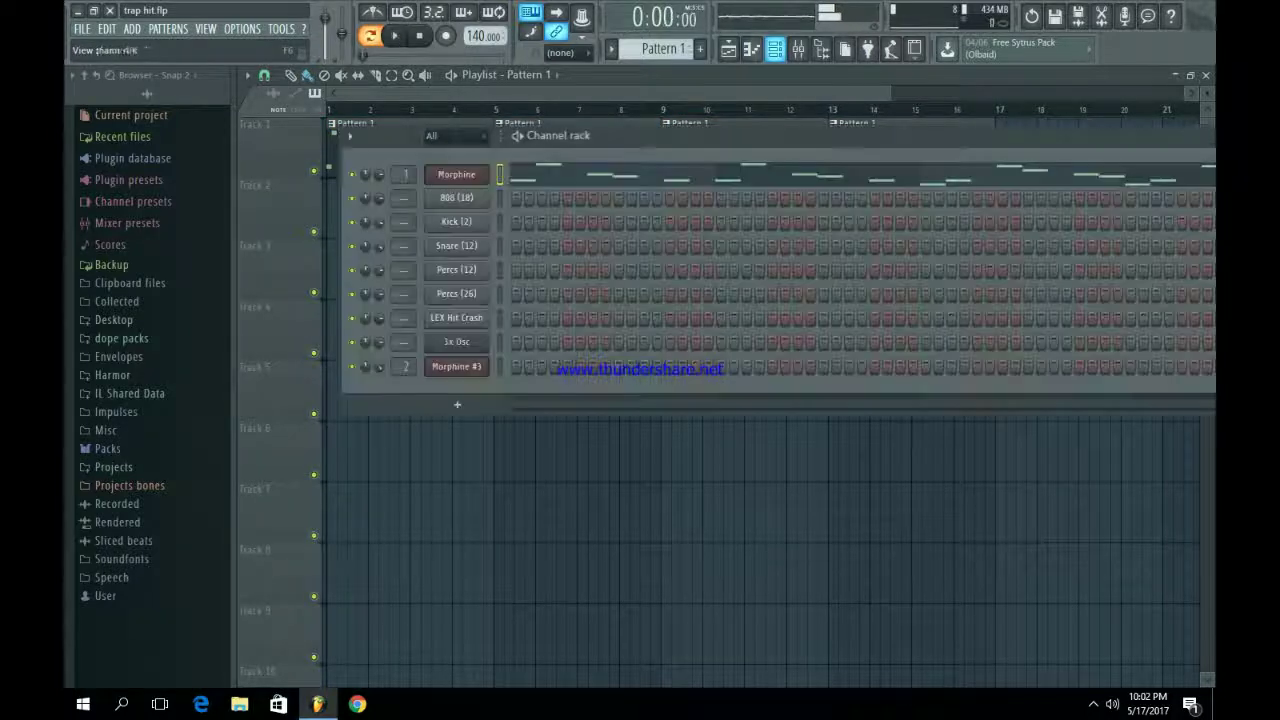
{"action": "key", "text": "space"}
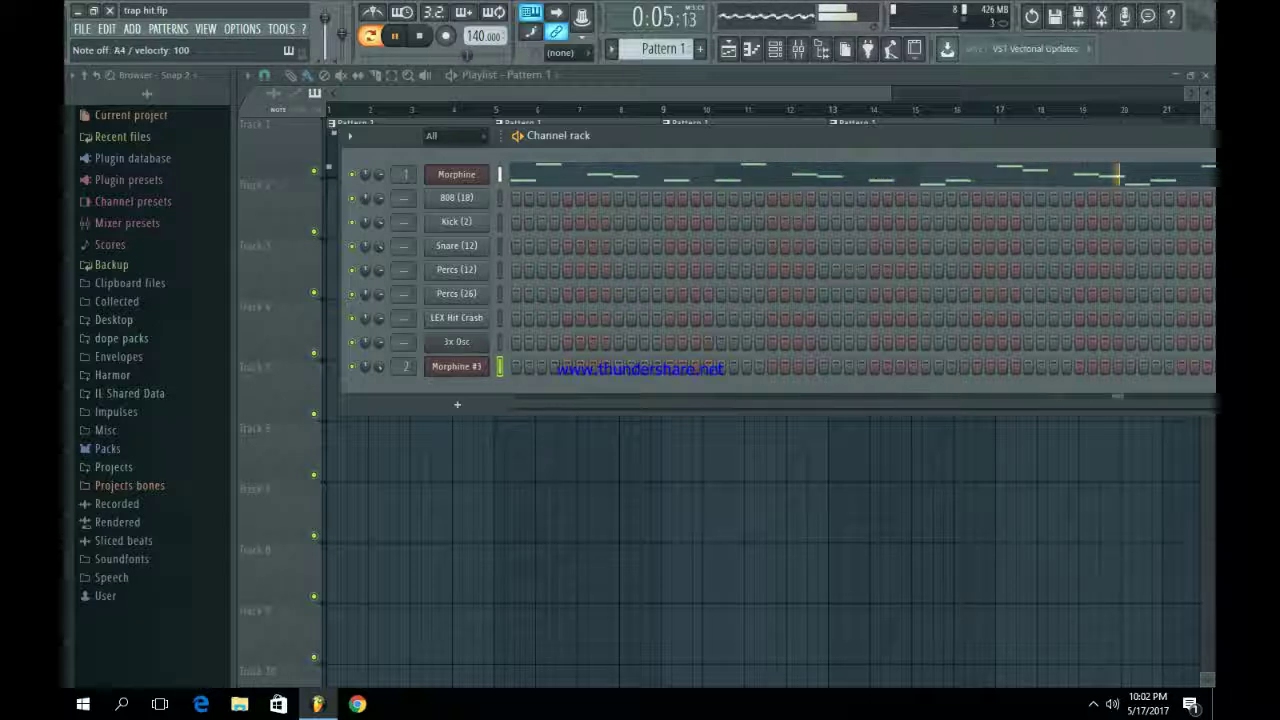
{"action": "right_click", "coordinate": [489, 362]}
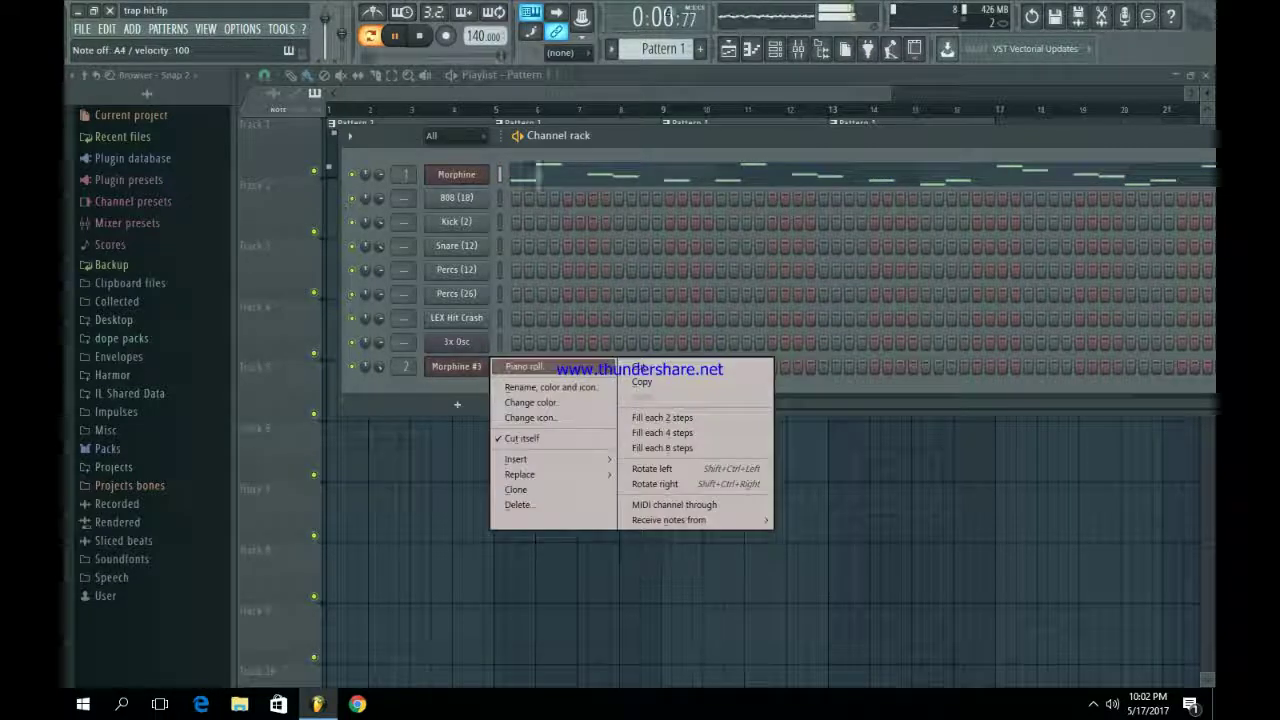
{"action": "key", "text": "F6"}
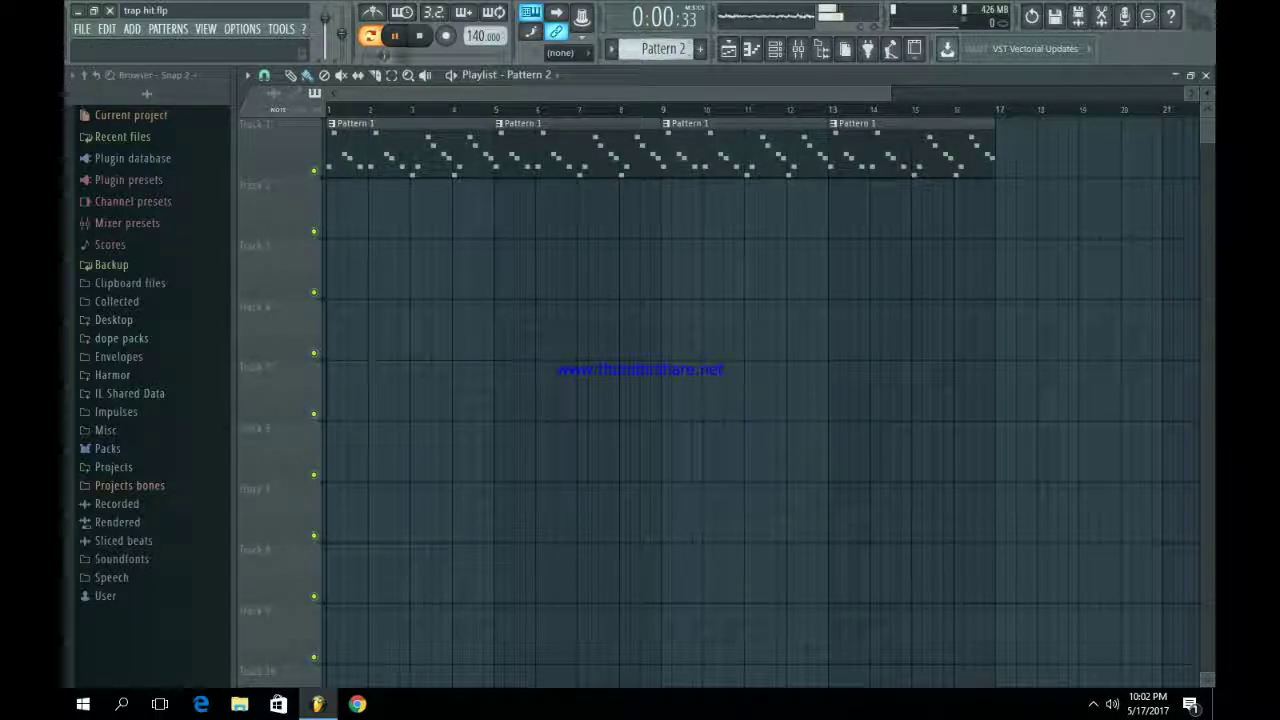
{"action": "key", "text": "F6"}
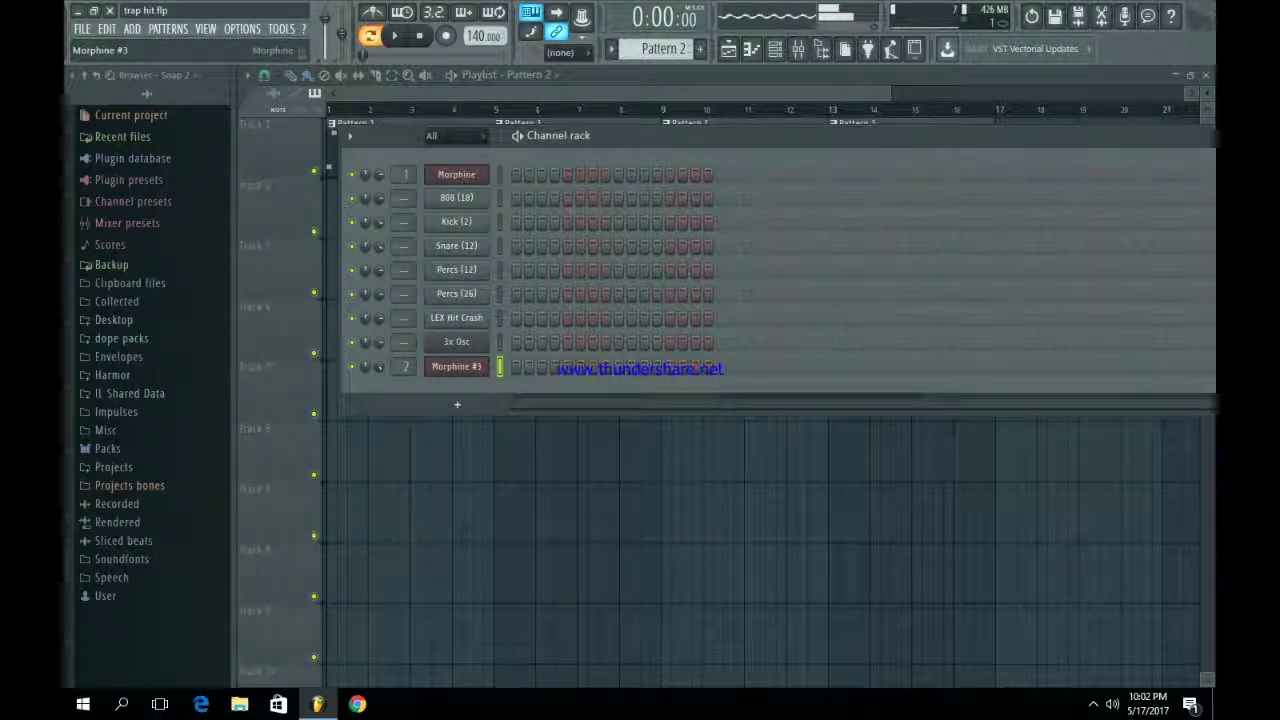
{"action": "right_click", "coordinate": [488, 362]}
{"action": "left_click", "coordinate": [522, 366]}
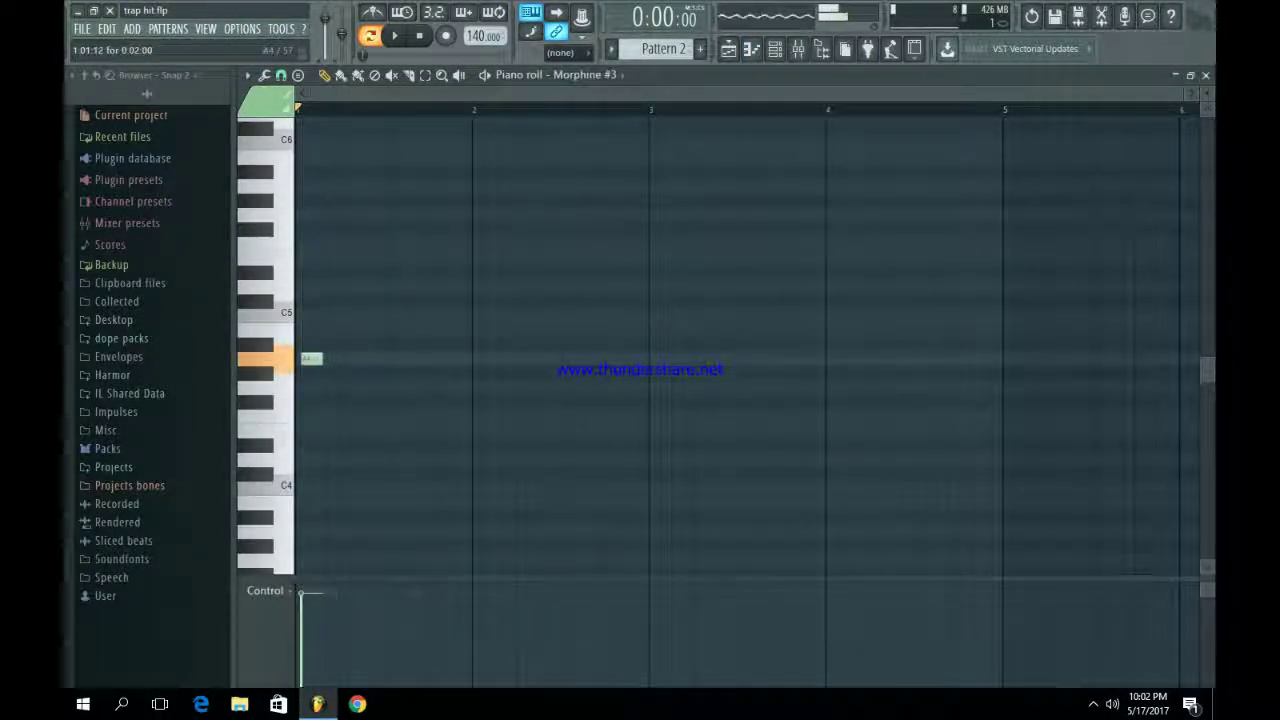
- Write bar 1 of Pattern 2 with an A4 note held for three beats and a short B4 on the last beat
{"action": "key", "text": "space"}
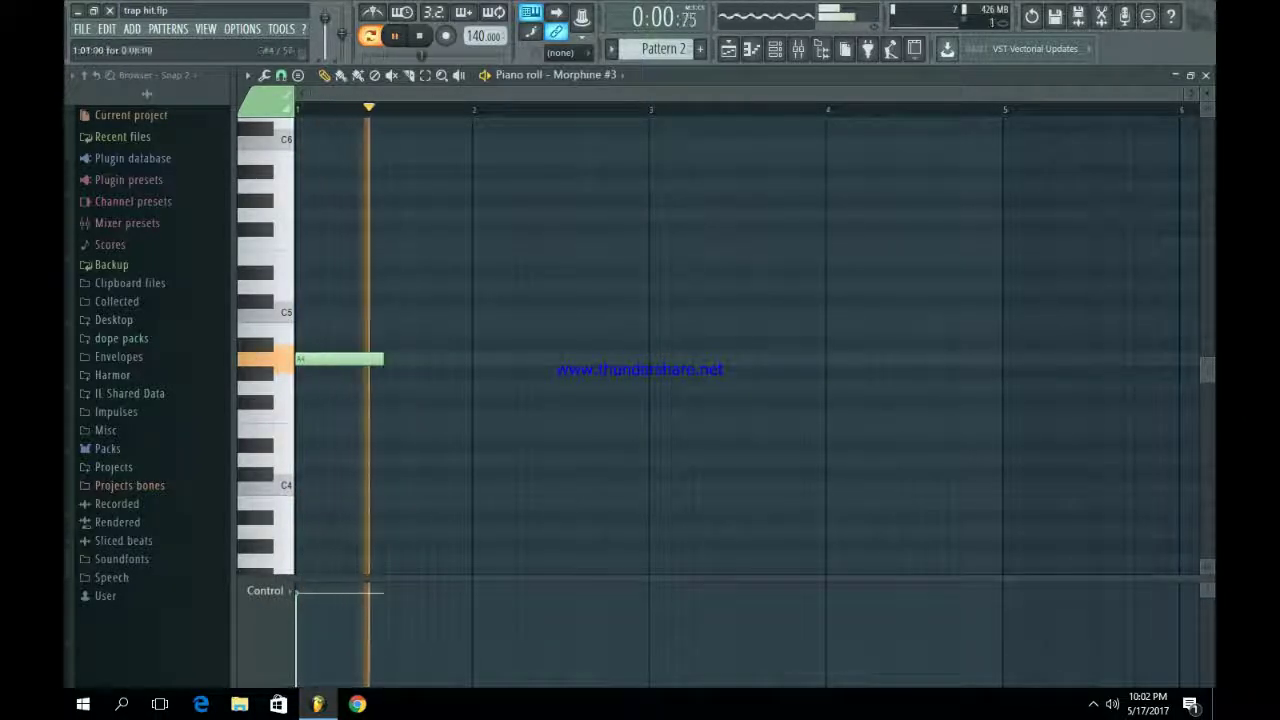
{"action": "key", "text": "space"}
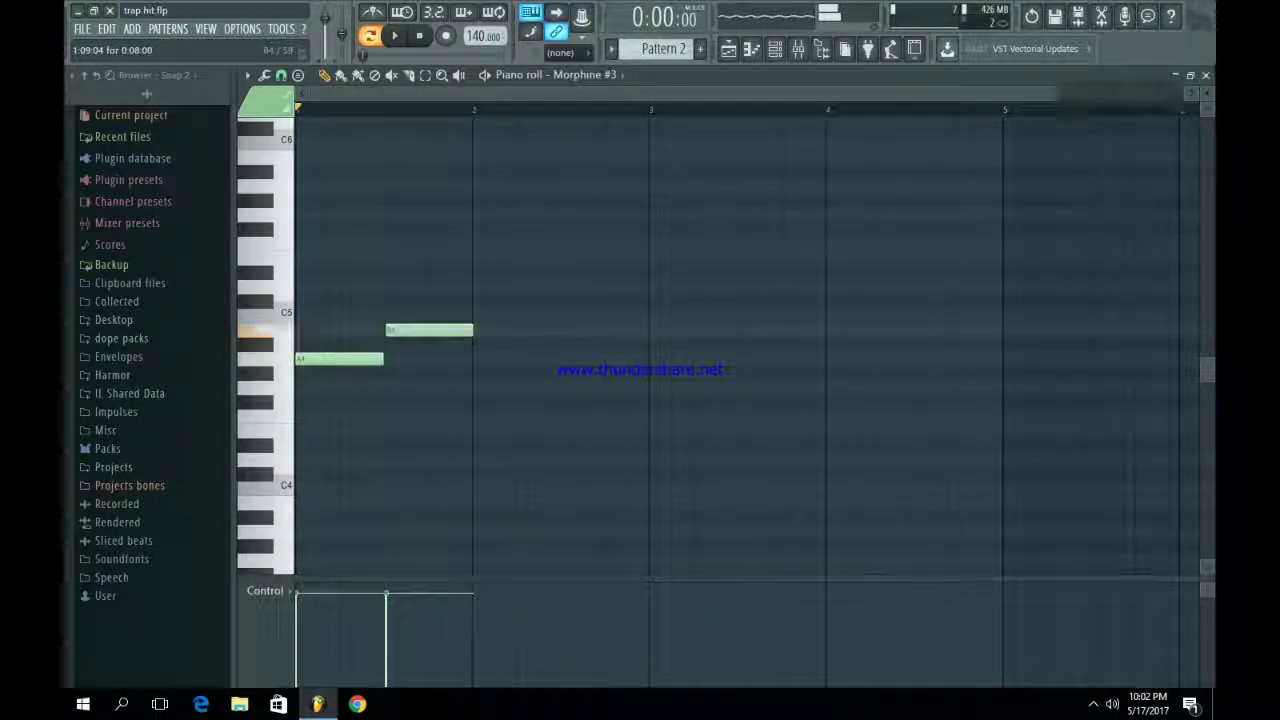
{"action": "key", "text": "space"}
{"action": "mouse_move", "coordinate": [470, 330]}
{"action": "left_mouse_down"}
{"action": "mouse_move", "coordinate": [423, 330]}
{"action": "mouse_move", "coordinate": [447, 330]}
{"action": "left_mouse_up"}
{"action": "key", "text": "space"}
{"action": "key", "text": "space"}
{"action": "key", "text": "space"}
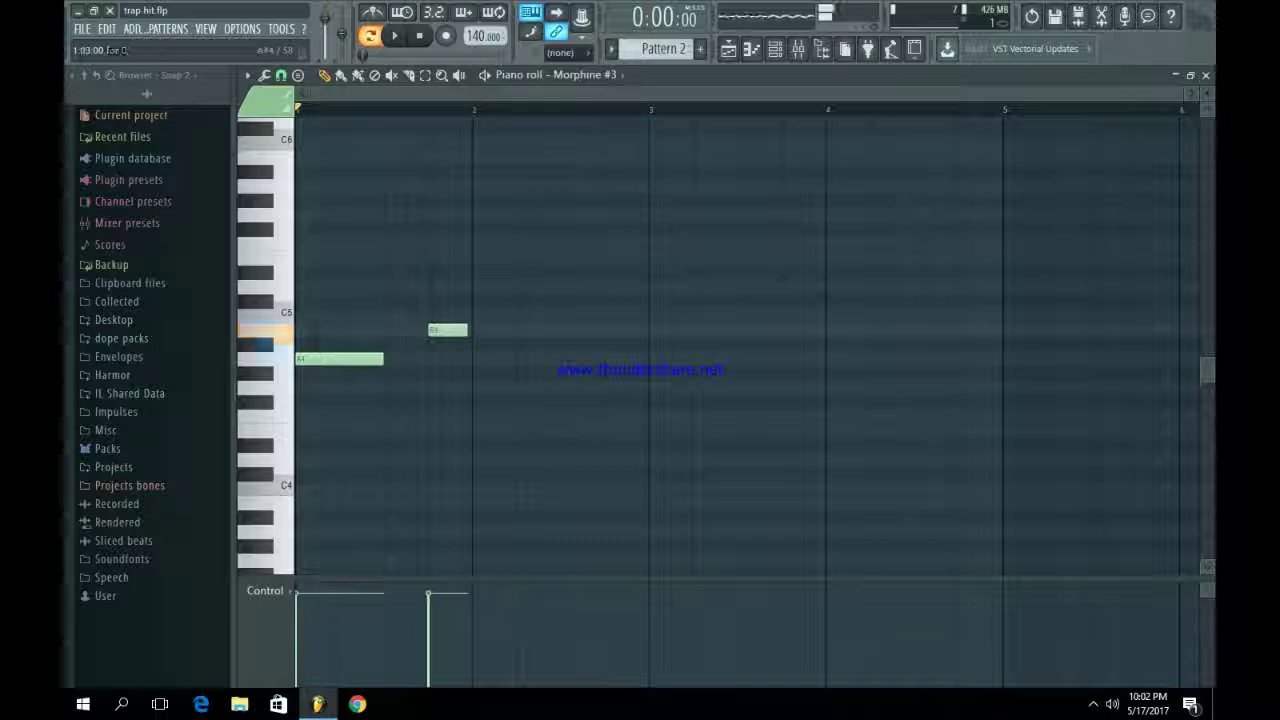
{"action": "left_click_drag", "start_coordinate": [382, 358], "coordinate": [427, 358]}
{"action": "key", "text": "space"}
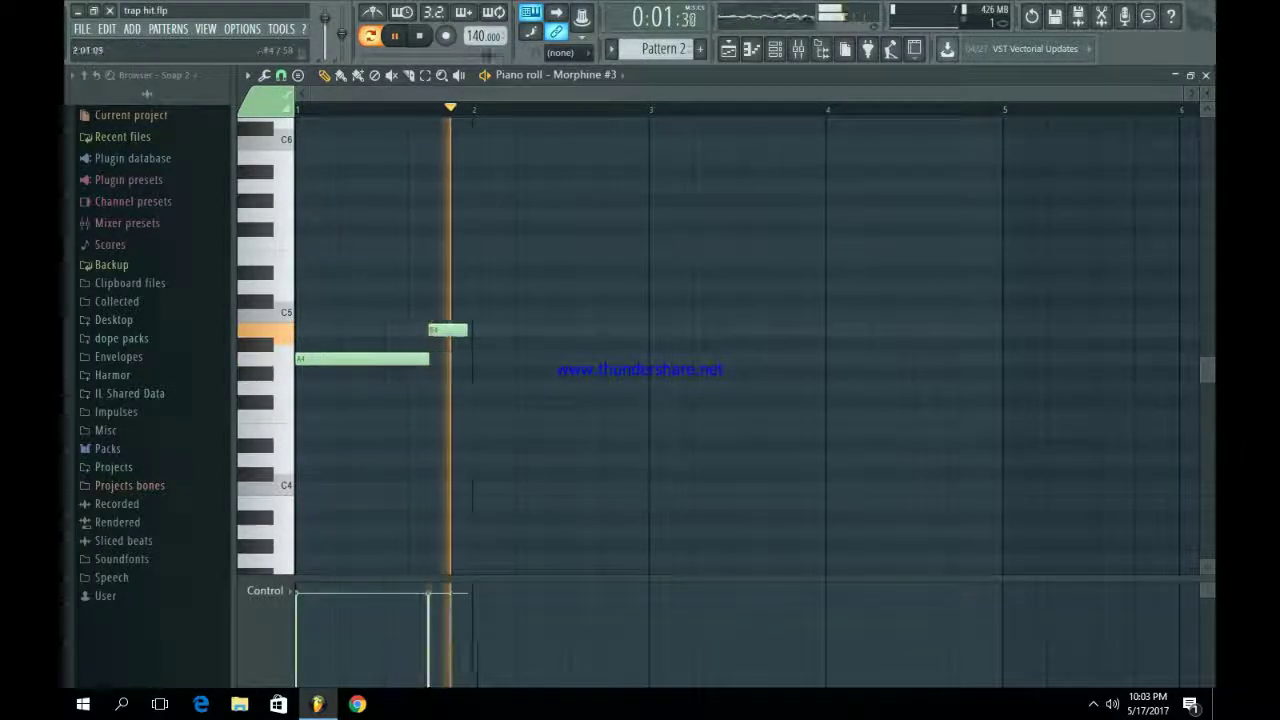
- Fill bar 2 with an A4 note held for three beats followed by a C5 on the last beat
{"action": "left_click", "coordinate": [480, 359]}
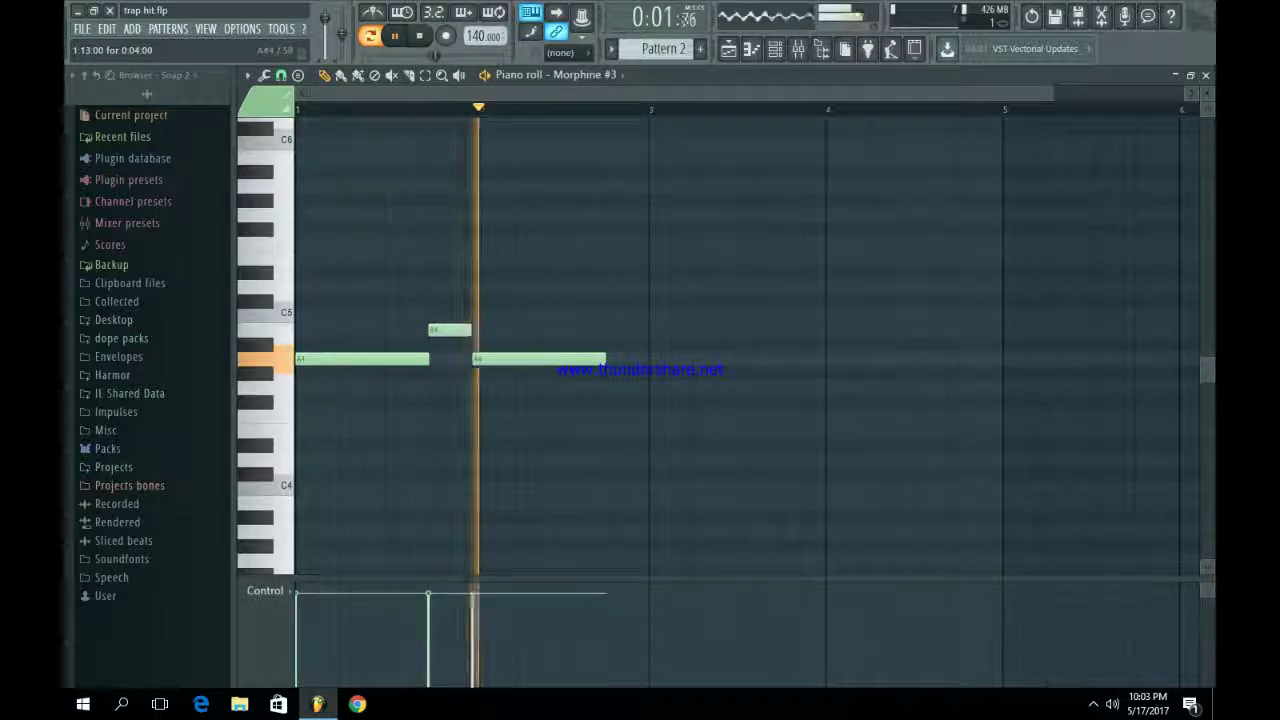
{"action": "key", "text": "space"}
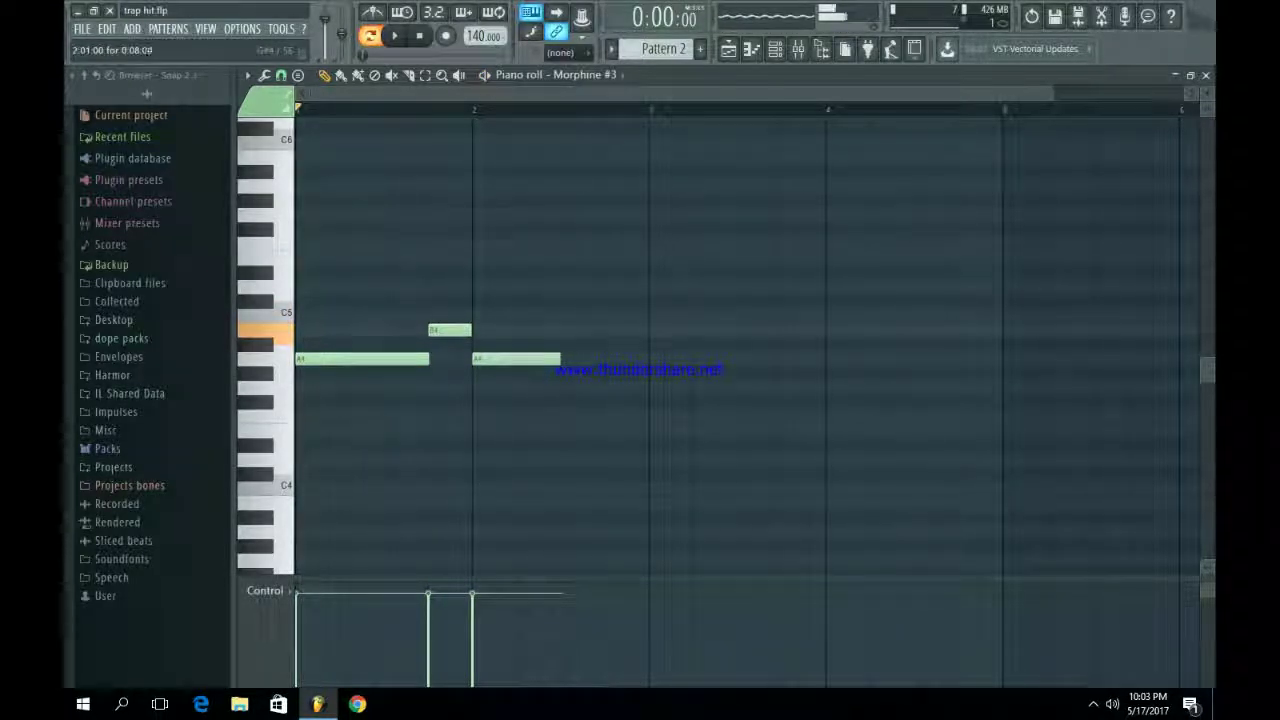
{"action": "left_click", "coordinate": [566, 315]}
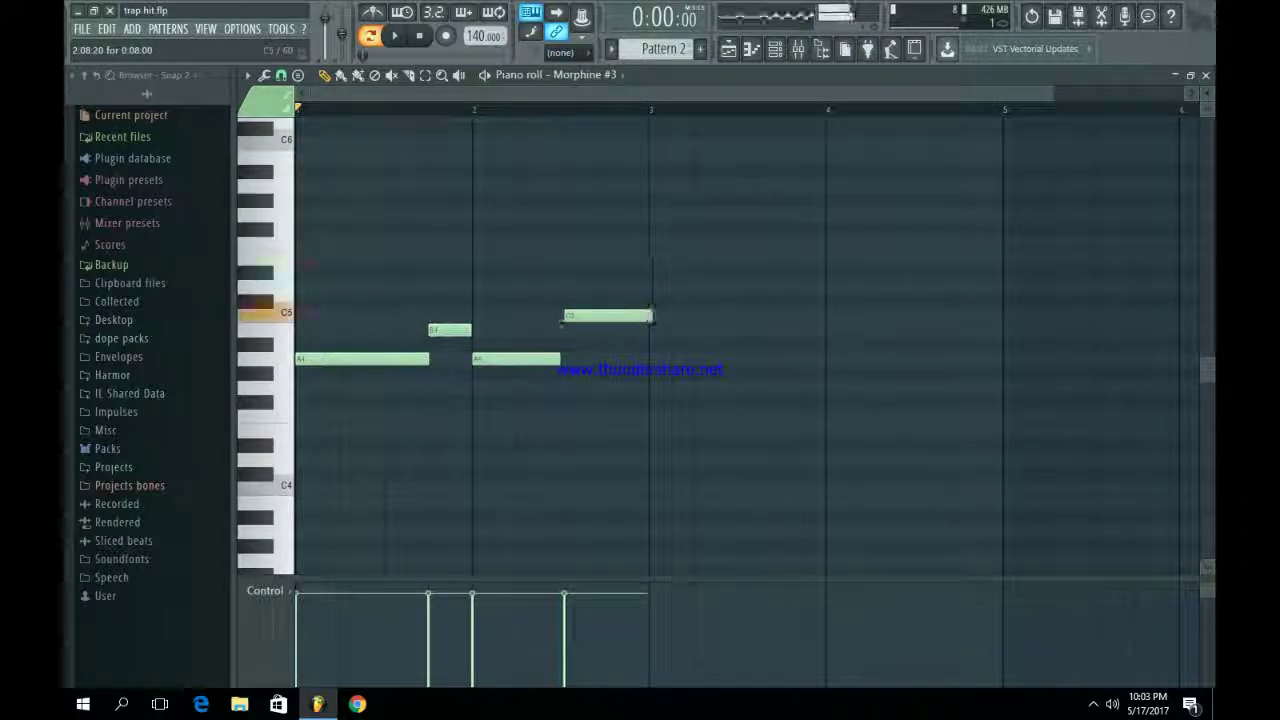
{"action": "key", "text": "space"}
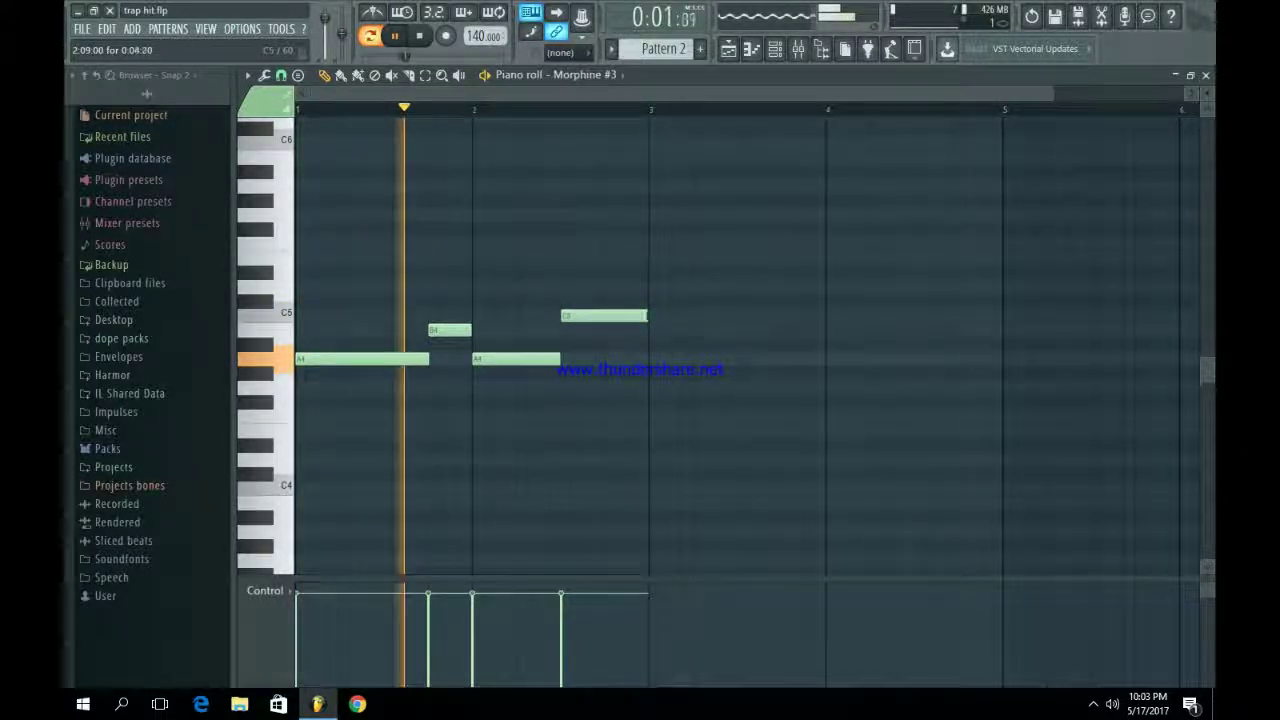
{"action": "left_click_drag", "start_coordinate": [648, 315], "coordinate": [604, 315]}
{"action": "key", "text": "space"}
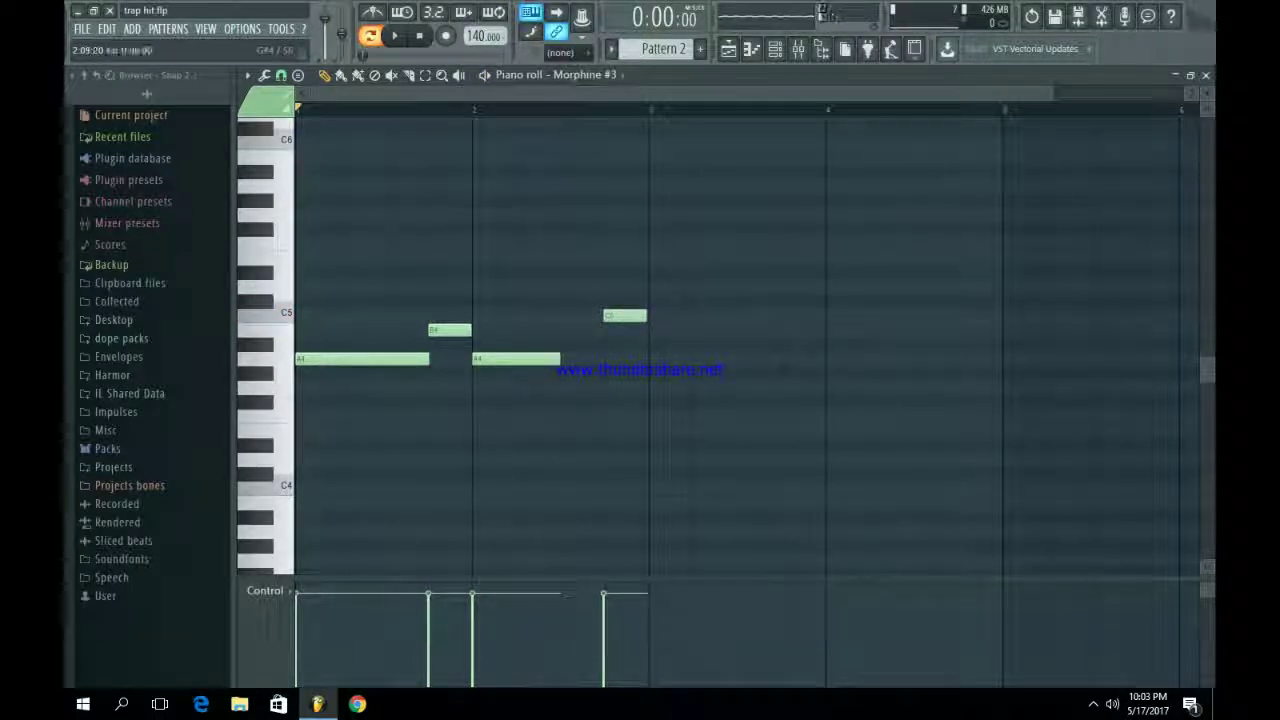
{"action": "key", "text": "space"}
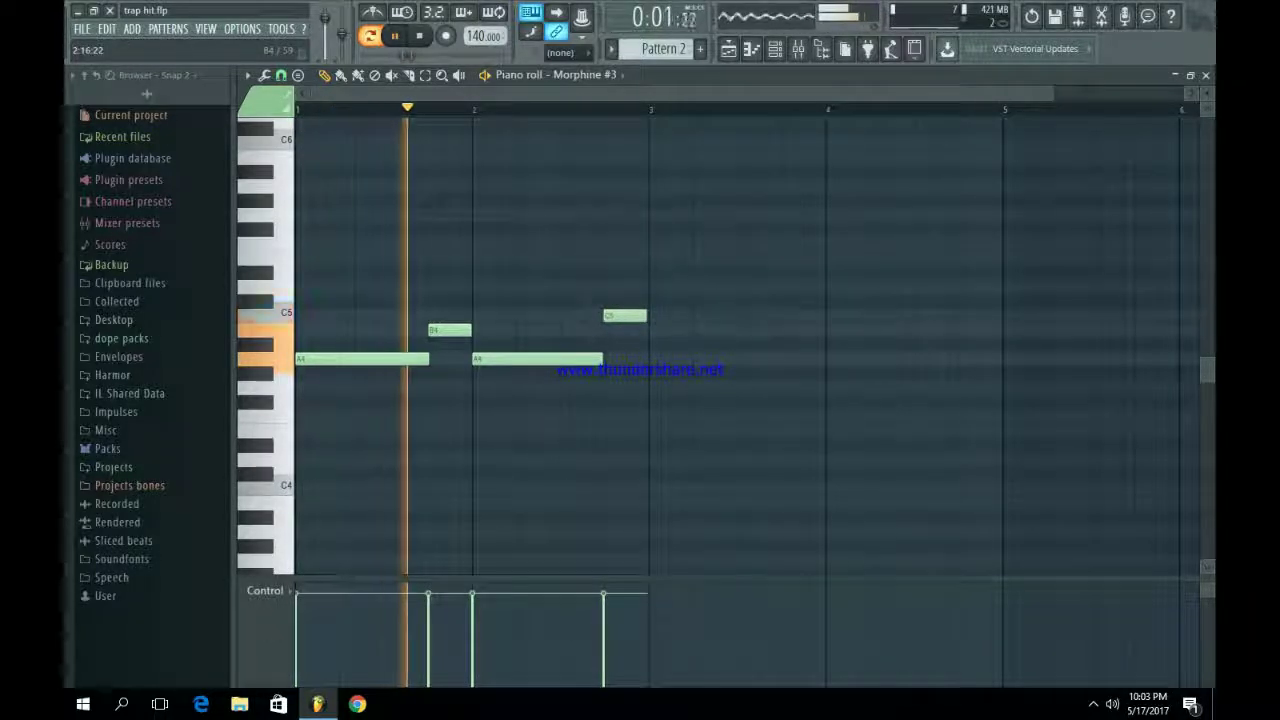
- Fill bar 3 of Pattern 2 with a B4 note held for three beats and a D5 on the last beat
{"action": "left_click", "coordinate": [660, 330]}
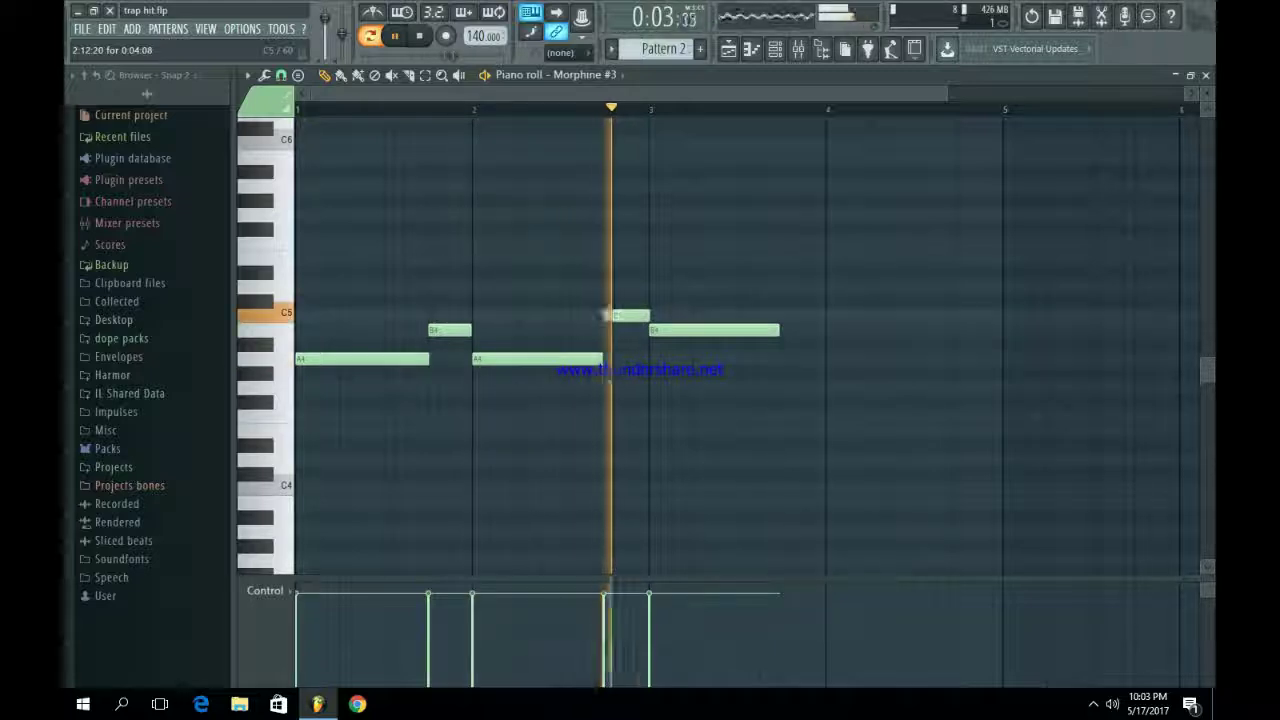
{"action": "key", "text": "space"}
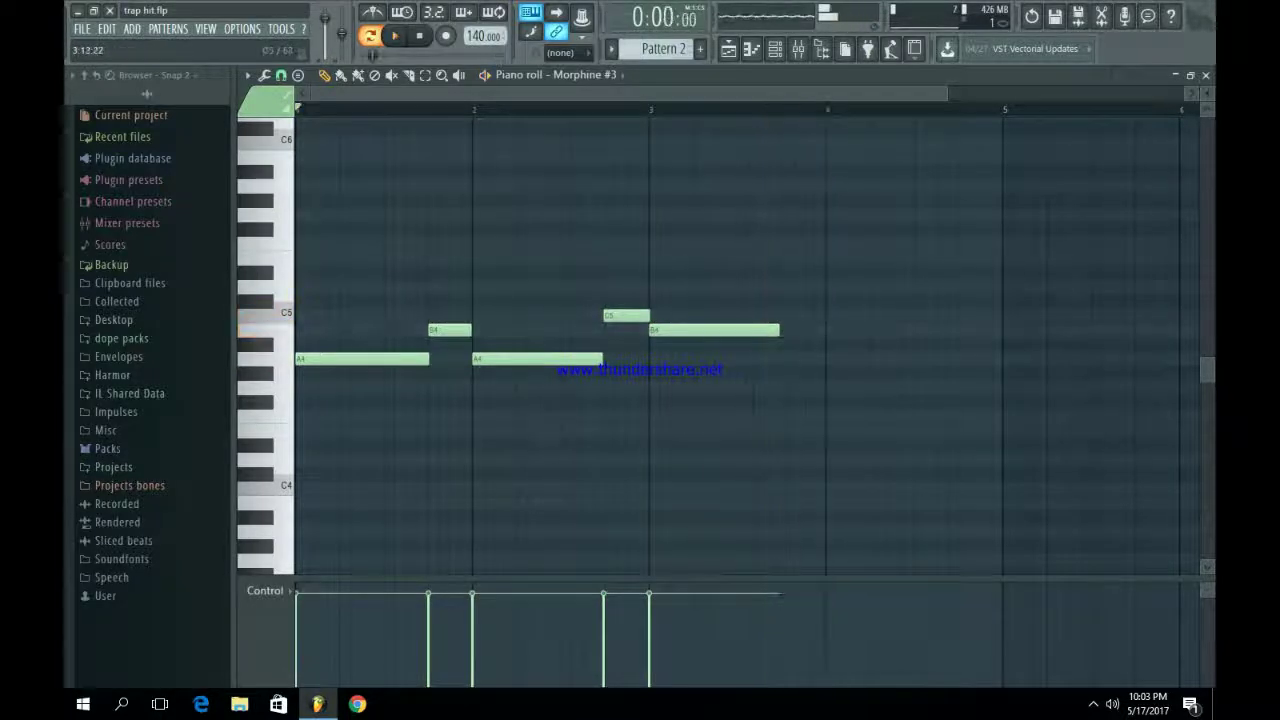
{"action": "left_click", "coordinate": [785, 288]}
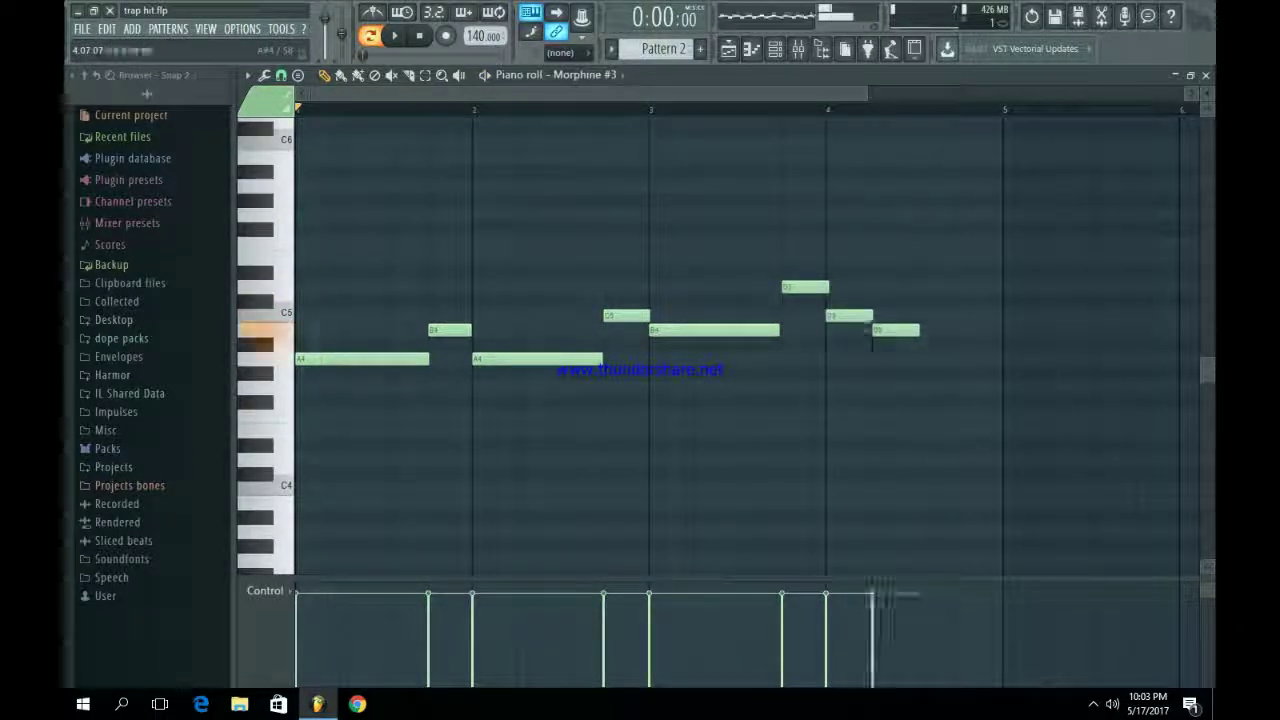
- Complete bar 4 with short C5 and B4 notes and an A4 extended to the end of the bar, and play the melody
{"action": "left_click_drag", "start_coordinate": [933, 358], "coordinate": [936, 358]}
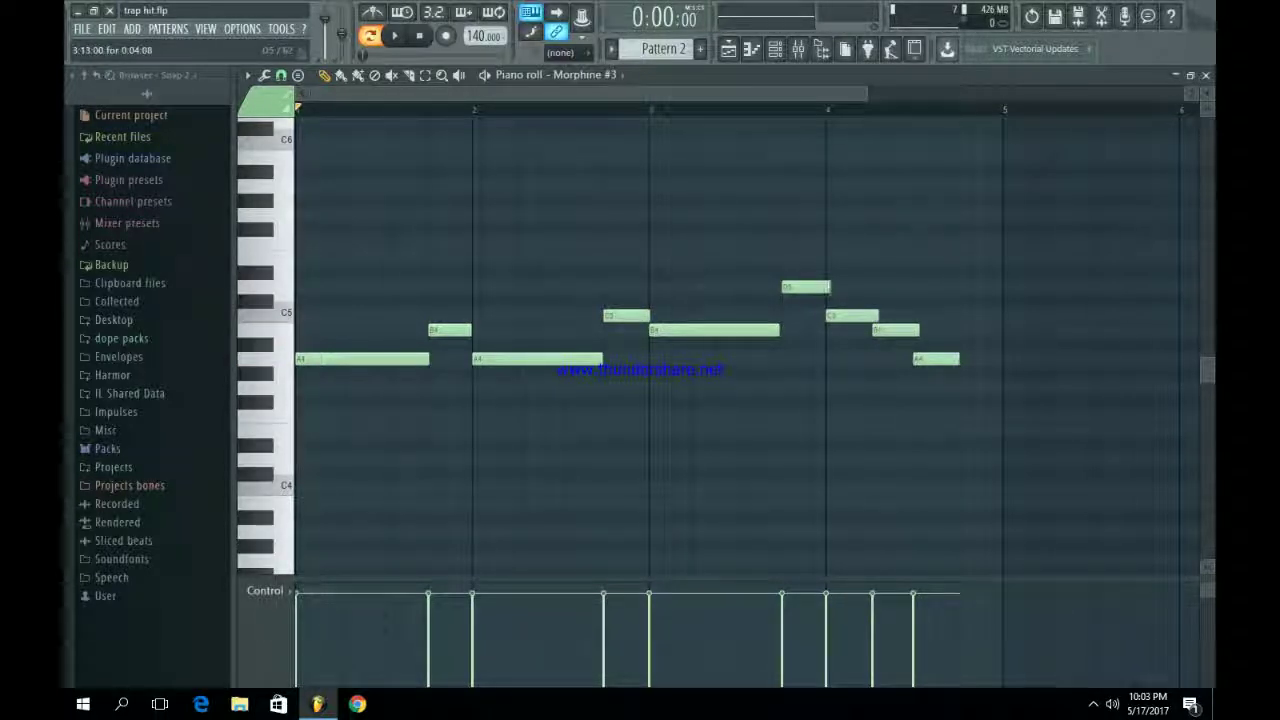
{"action": "left_click_drag", "start_coordinate": [958, 358], "coordinate": [998, 358]}
{"action": "key", "text": "space"}
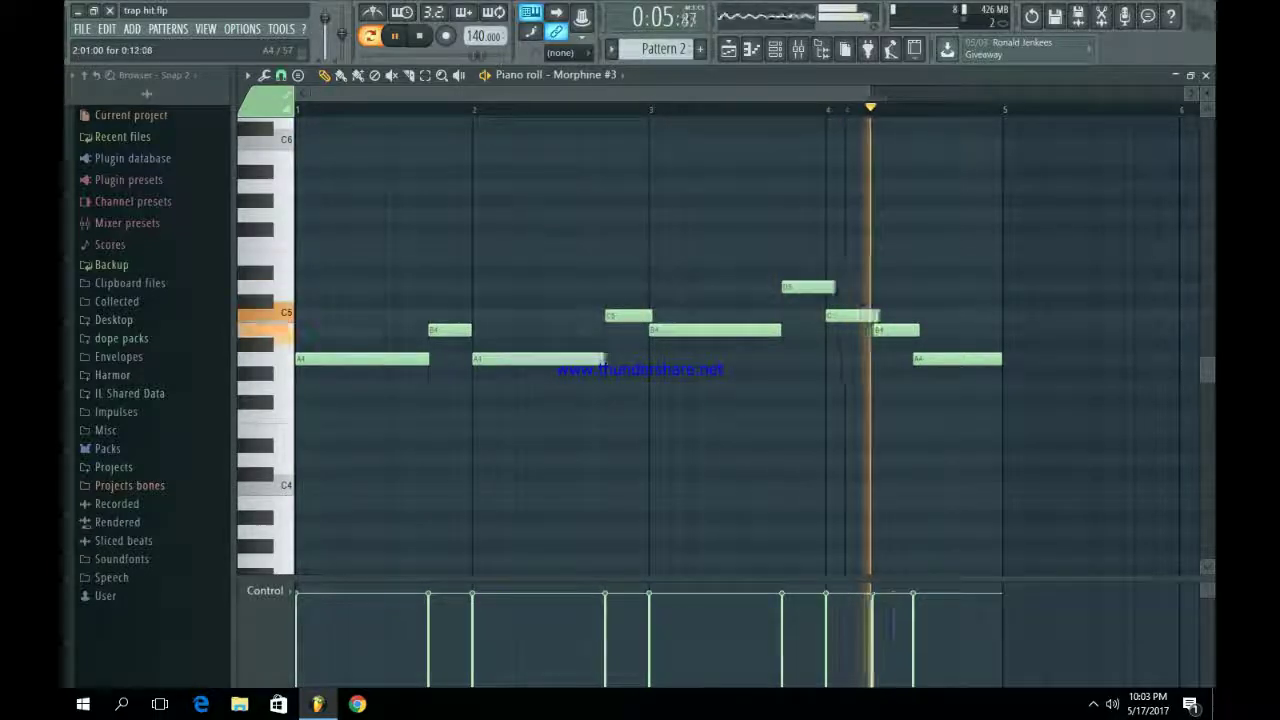
{"action": "key", "text": "space"}
- Look over the miscellaneous settings of the Morphine #3 channel and audition Pattern 2
{"action": "key", "text": "F6"}
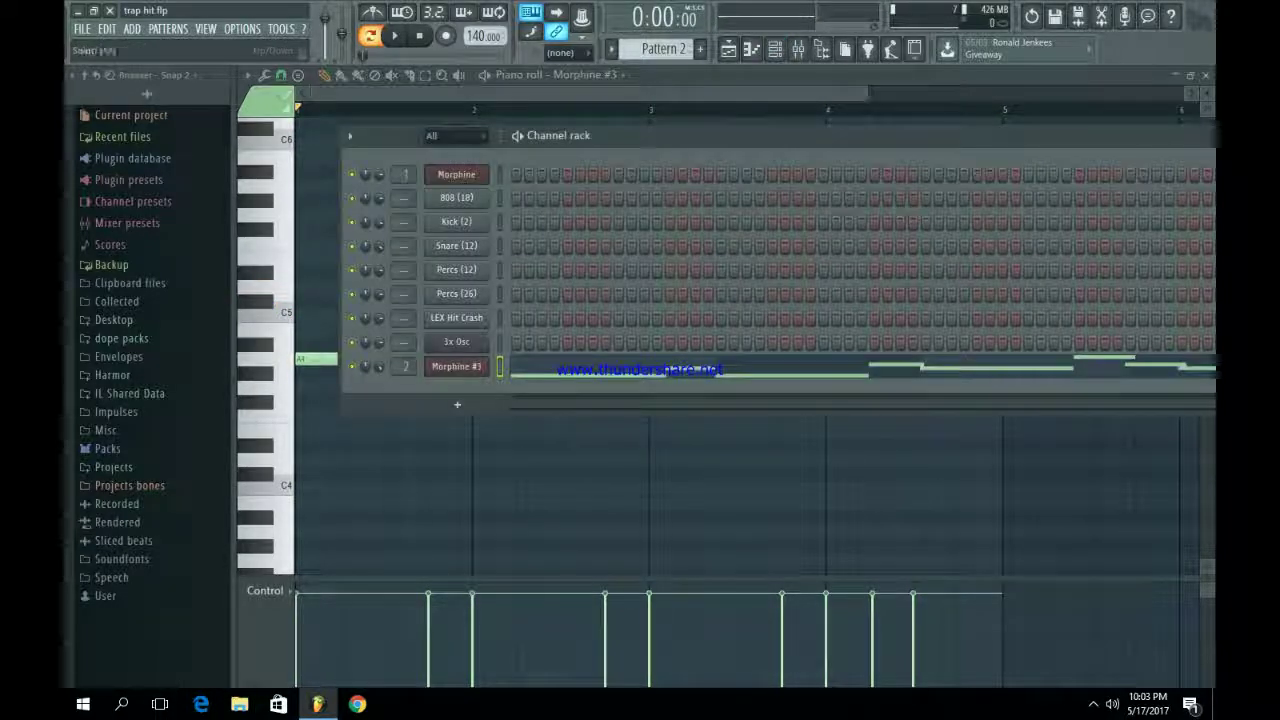
{"action": "left_click", "coordinate": [456, 366]}
{"action": "left_click", "coordinate": [453, 213]}
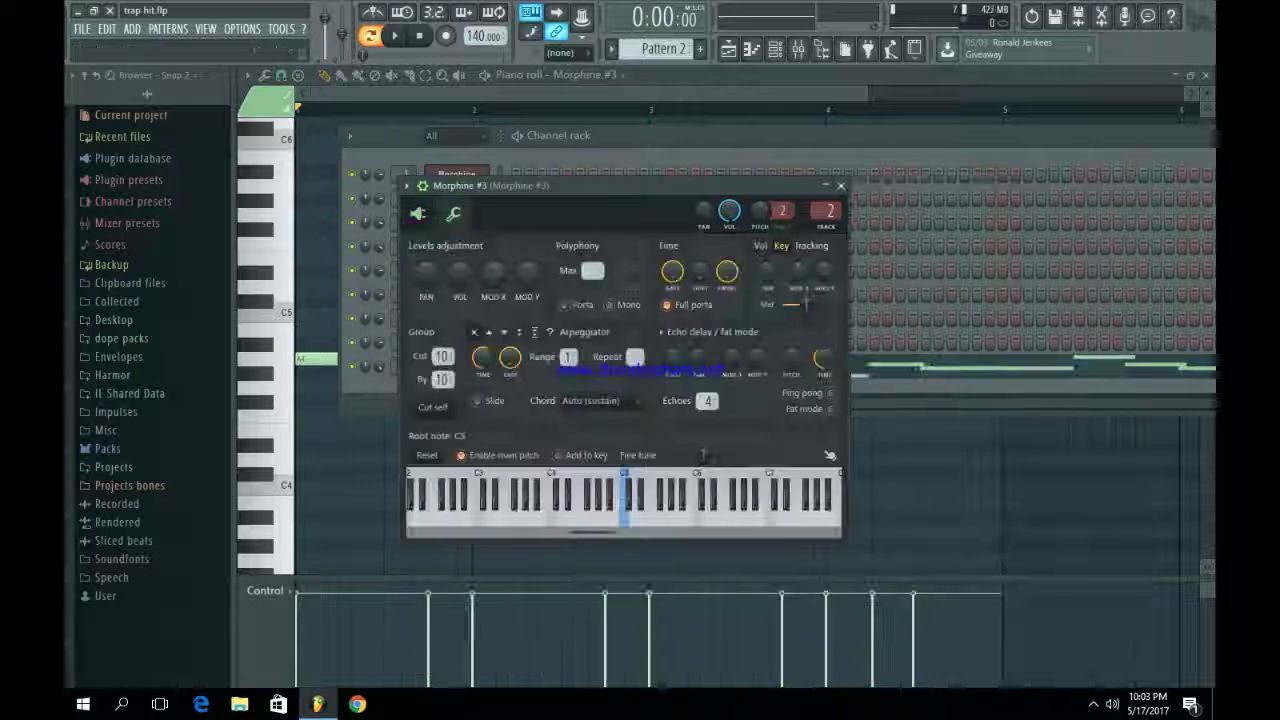
{"action": "key", "text": "space"}
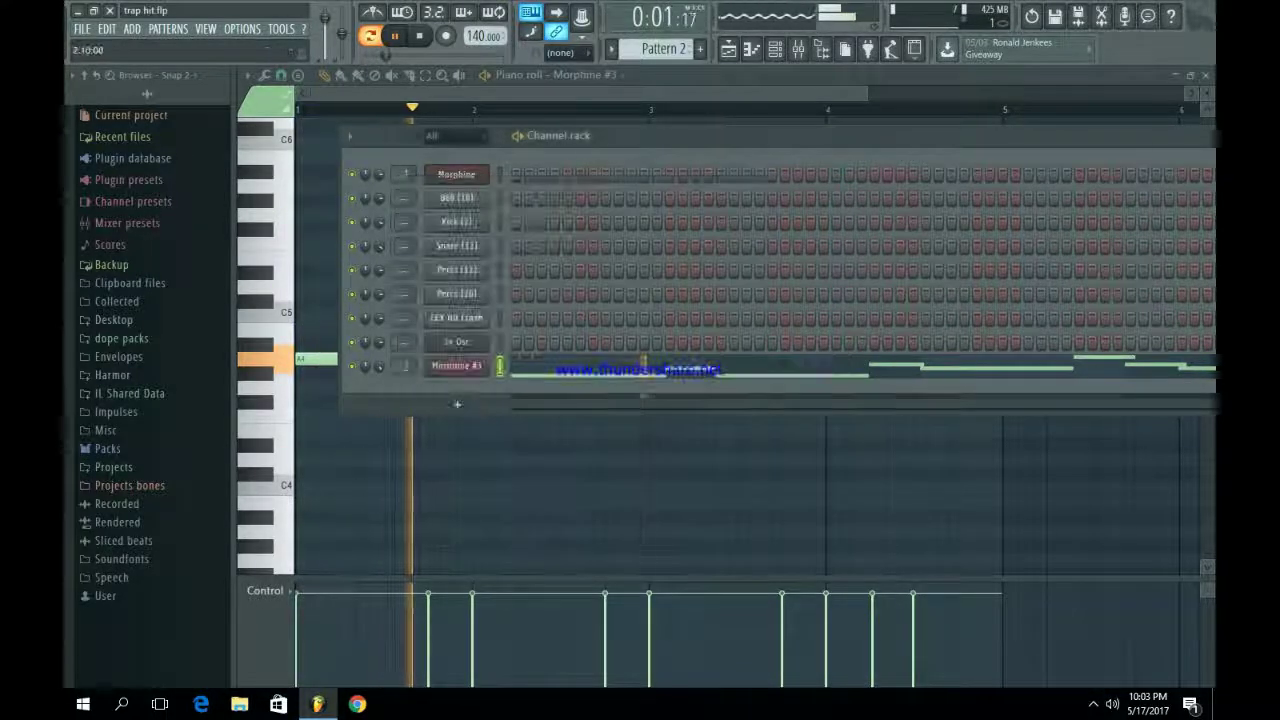
{"action": "key", "text": "Escape"}
{"action": "key", "text": "F6"}
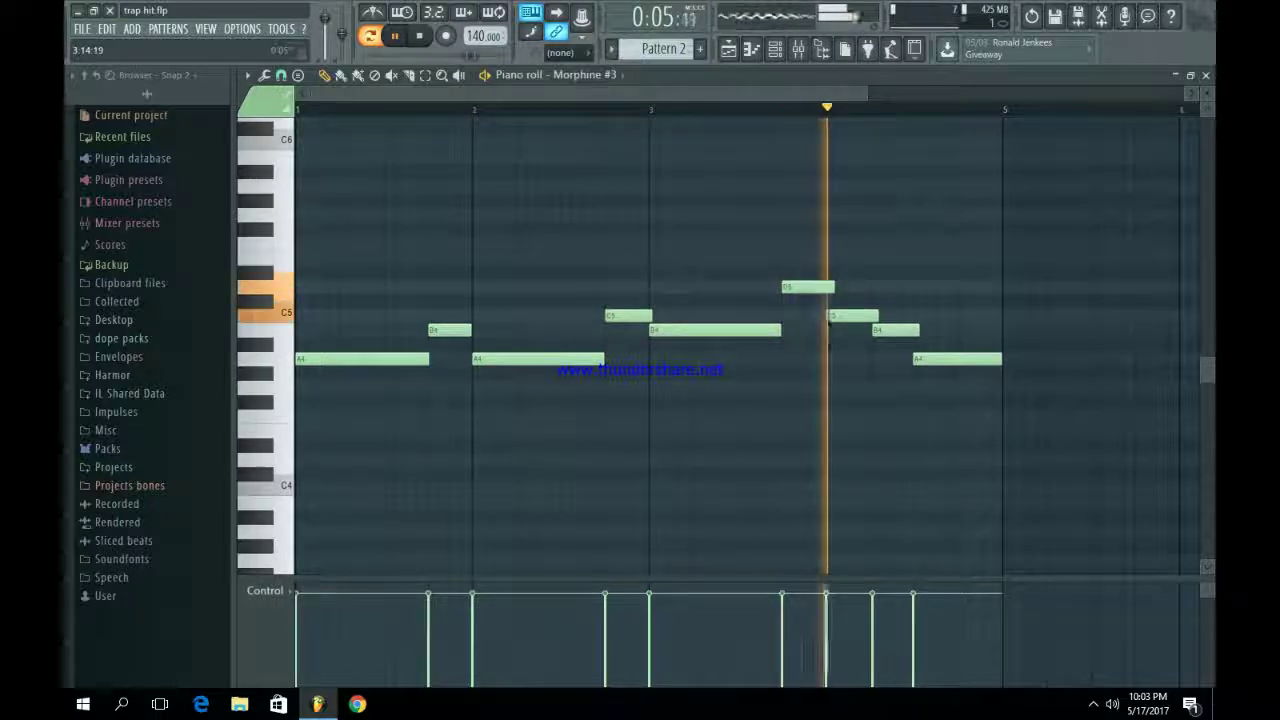
- Place Pattern 2 at the start of playlist Track 2 and duplicate it three times to fill bars 1 to 16
{"action": "key", "text": "F5"}
{"action": "key", "text": "space"}
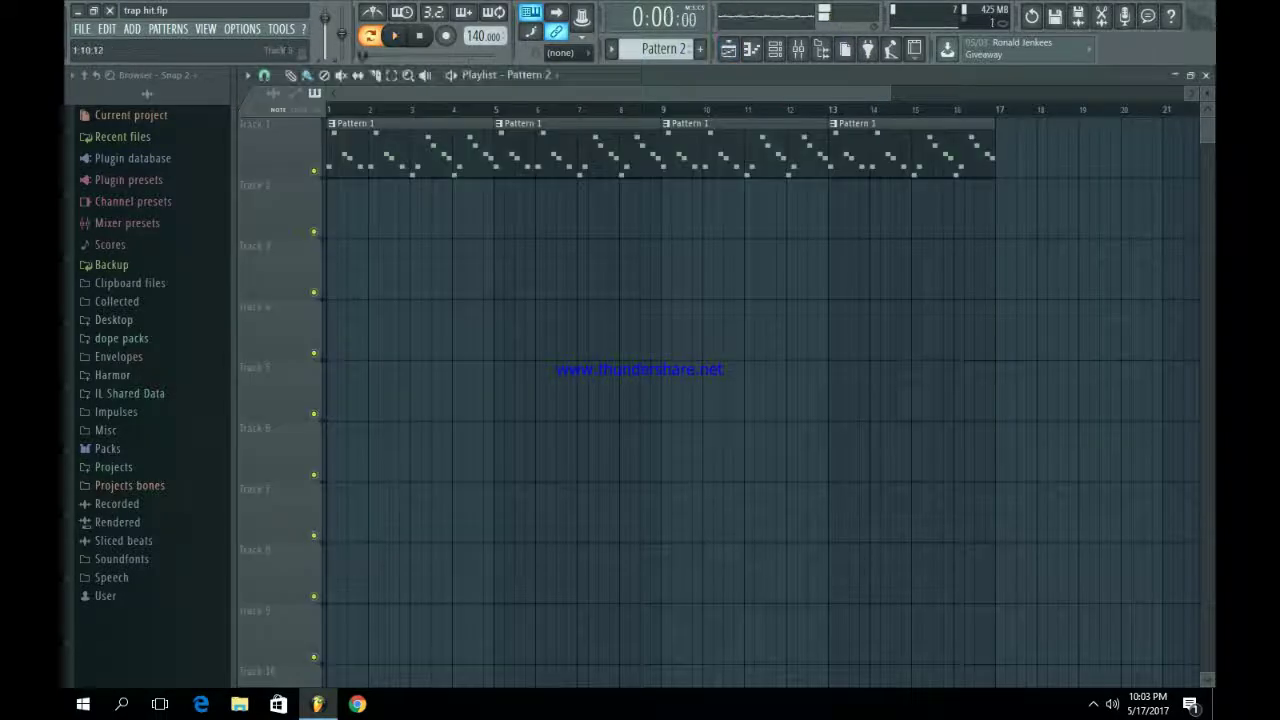
{"action": "key", "text": "ctrl+b"}
{"action": "key", "text": "ctrl+b"}
{"action": "key", "text": "ctrl+b"}
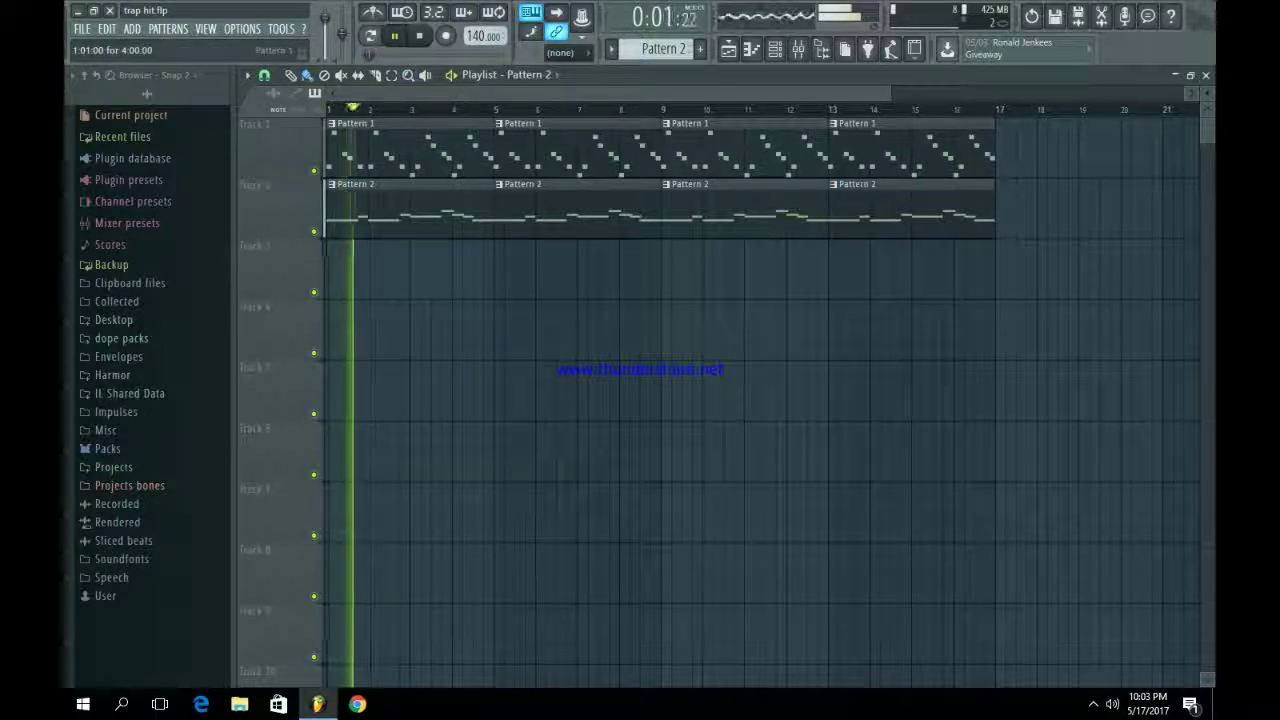
- Create Pattern 3 with a Kick (2) hit on step 1 and place it at the start of playlist Track 3
{"action": "key", "text": "F6"}
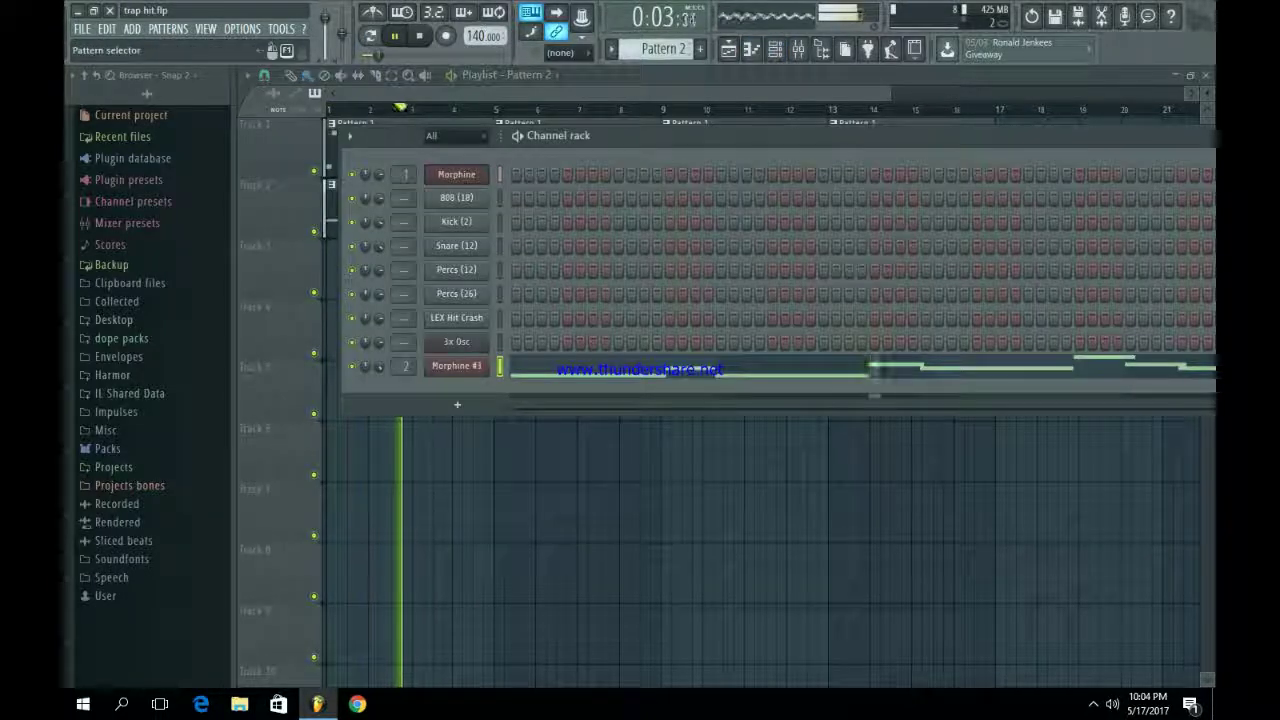
{"action": "key", "text": "F4"}
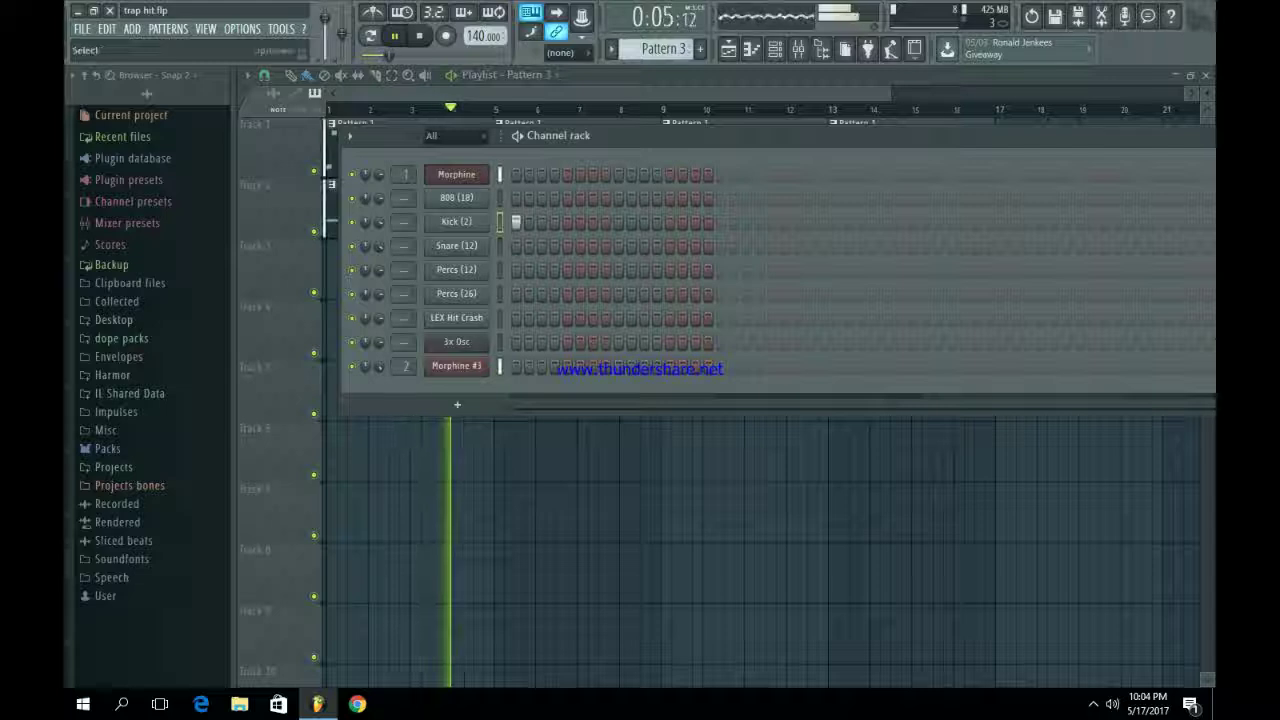
{"action": "key", "text": "F6"}
{"action": "key", "text": "space"}
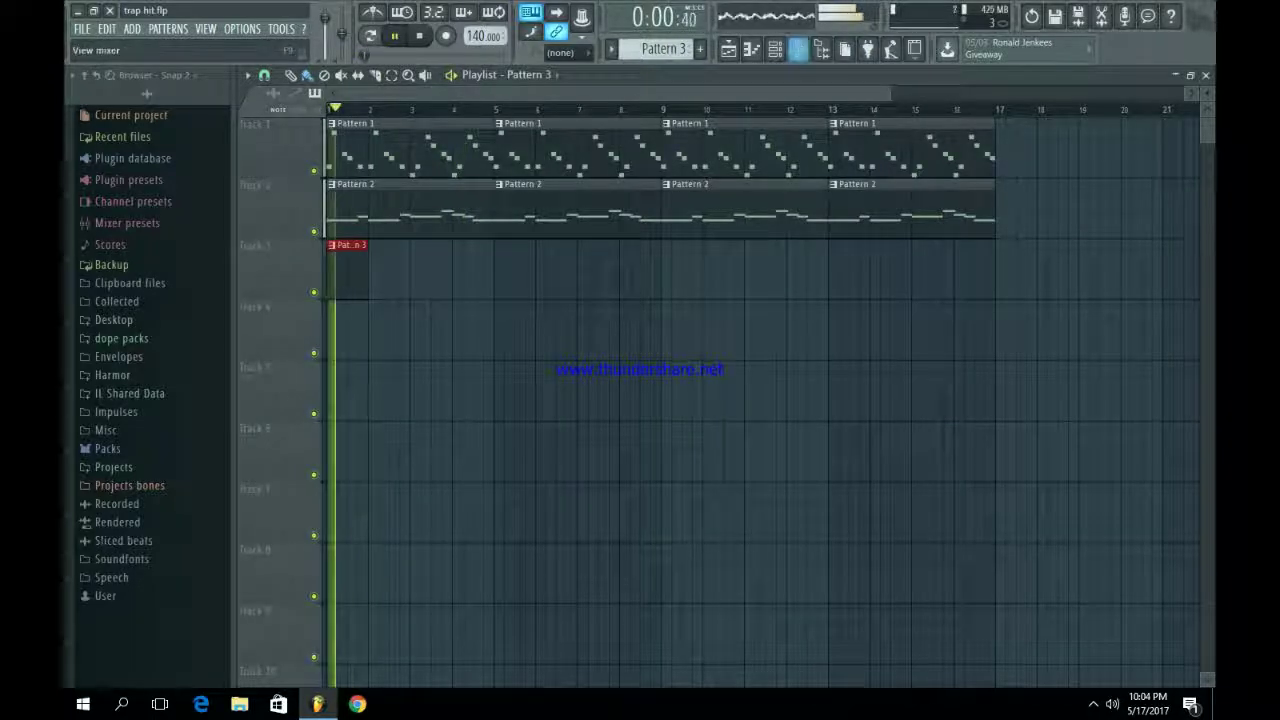
- Add Kick (2) hits on steps 13, 19, 21 and 33 and Snare (12) hits on steps 9, 25 and 41 of Pattern 3
{"action": "key", "text": "F6"}
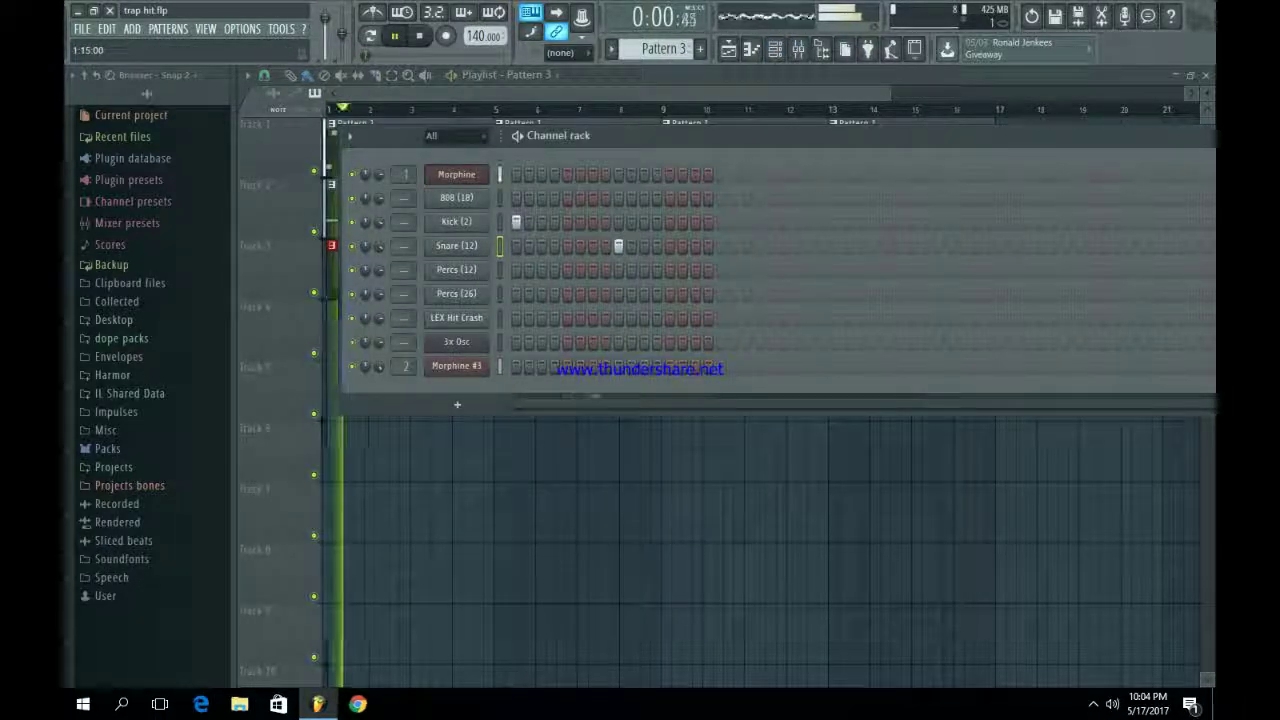
{"action": "left_click", "coordinate": [720, 221]}
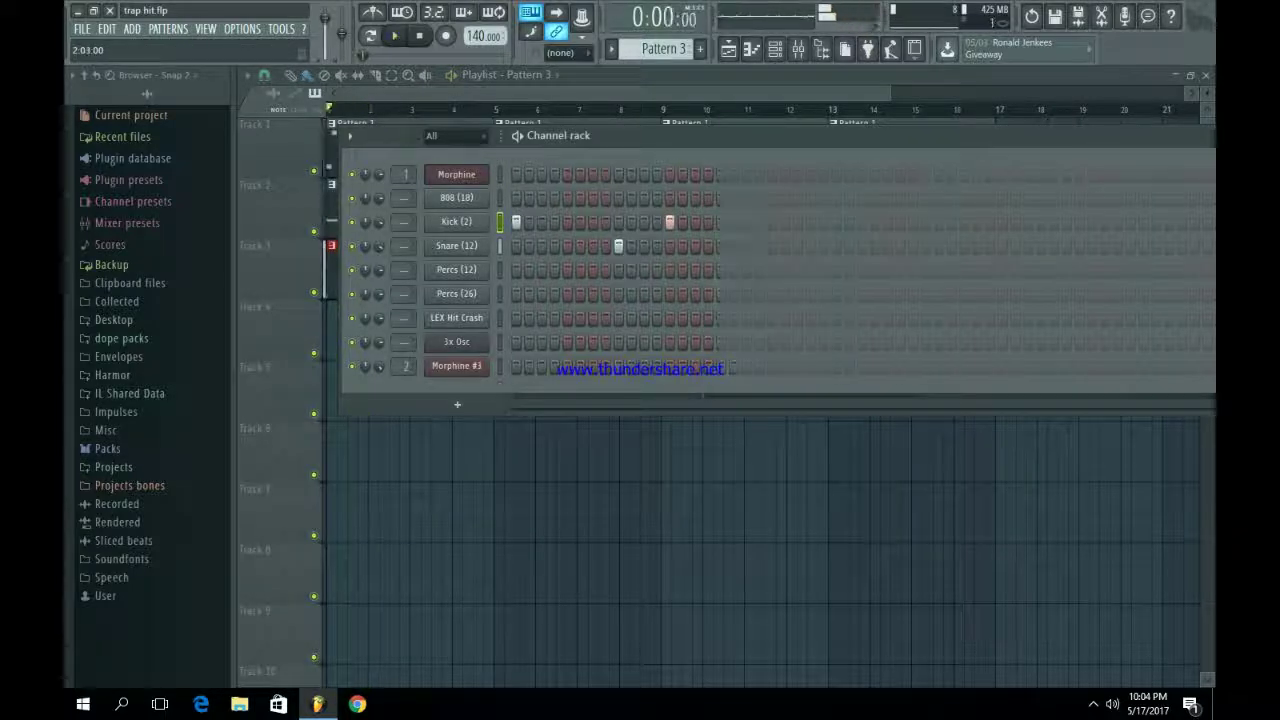
{"action": "left_click", "coordinate": [720, 221]}
{"action": "left_click", "coordinate": [746, 221]}
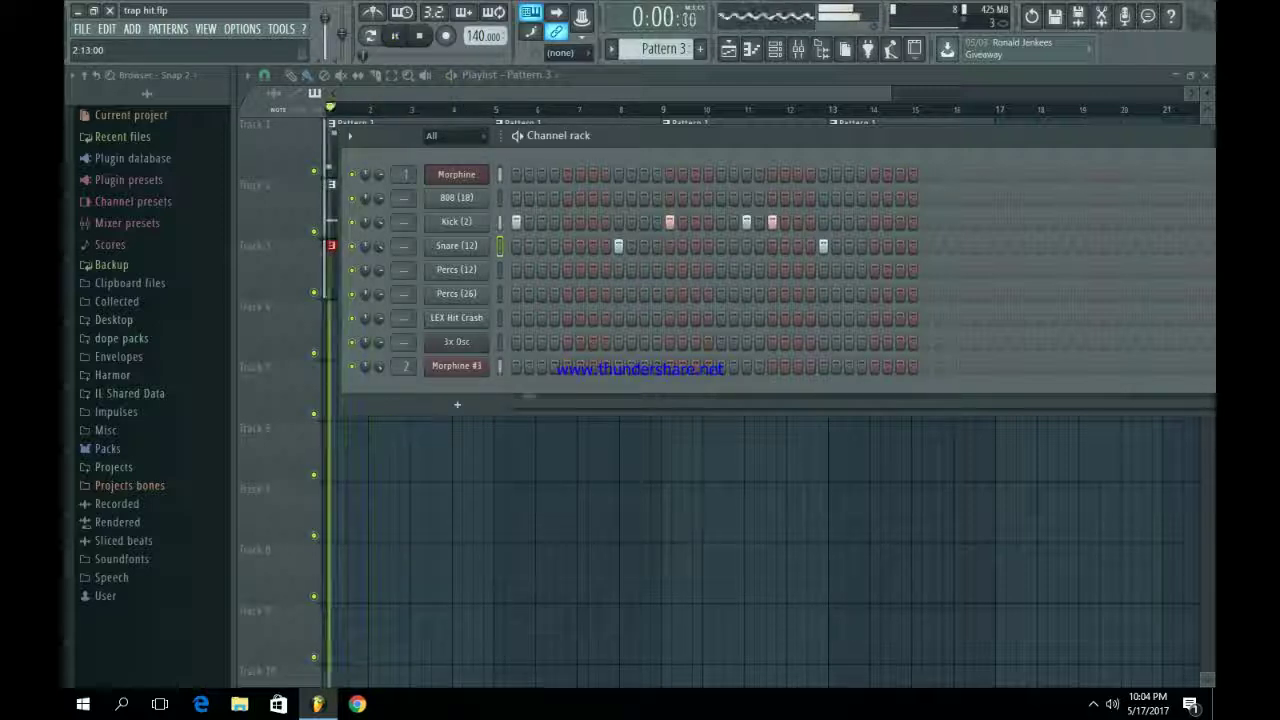
{"action": "left_click", "coordinate": [925, 222]}
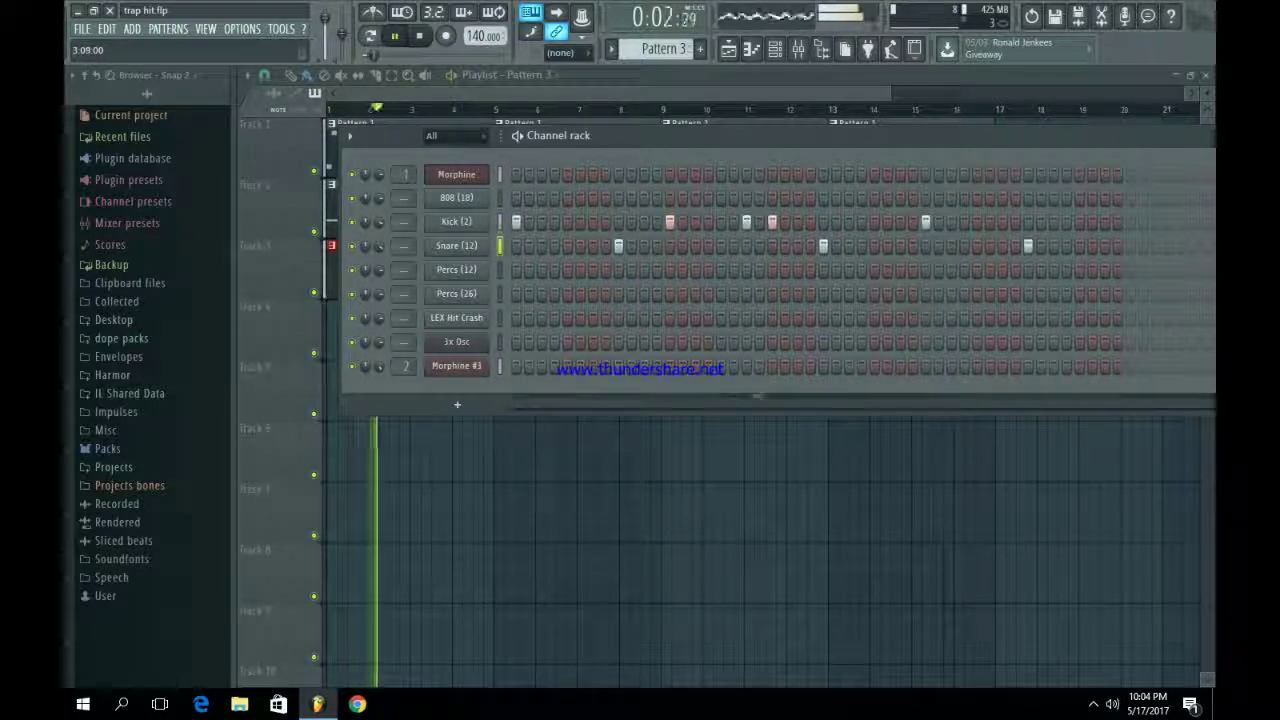
- Finish Pattern 3 with Kick (2) hits on steps 39 and 45 and Snare (12) hits on steps 51, 57 and 61
{"action": "left_click_drag", "start_coordinate": [700, 135], "coordinate": [417, 199]}
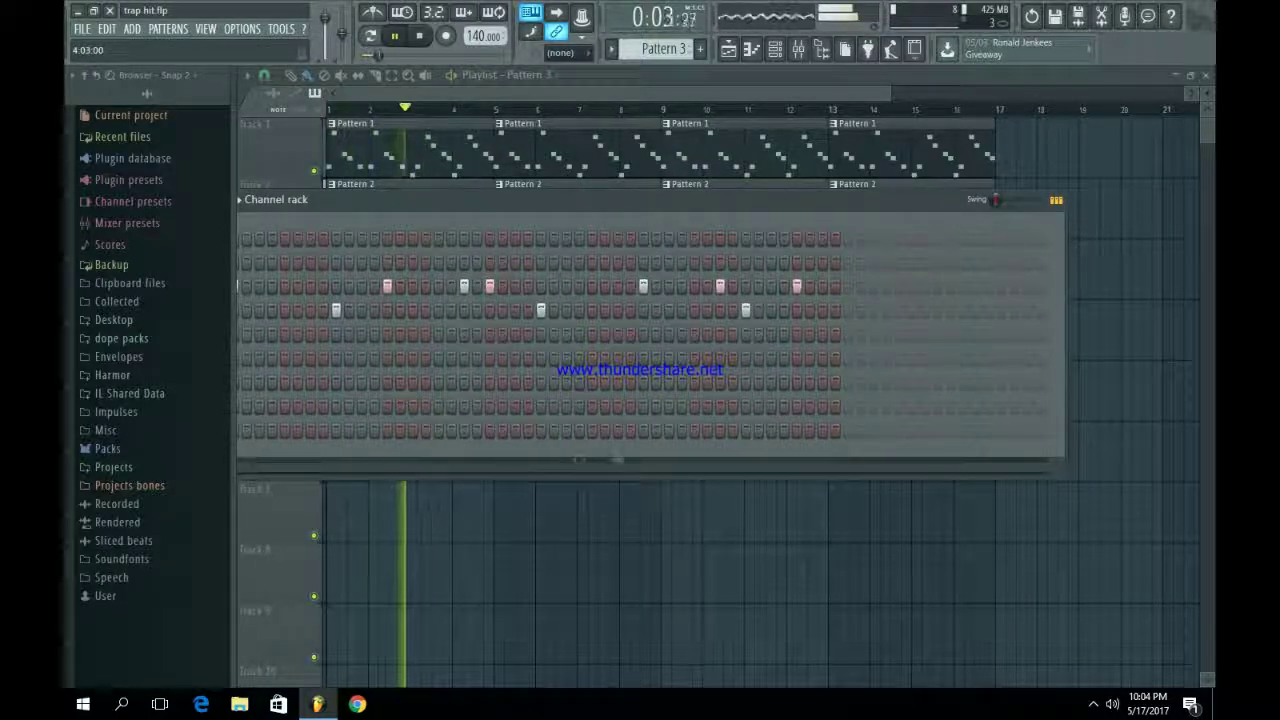
{"action": "left_click", "coordinate": [873, 310]}
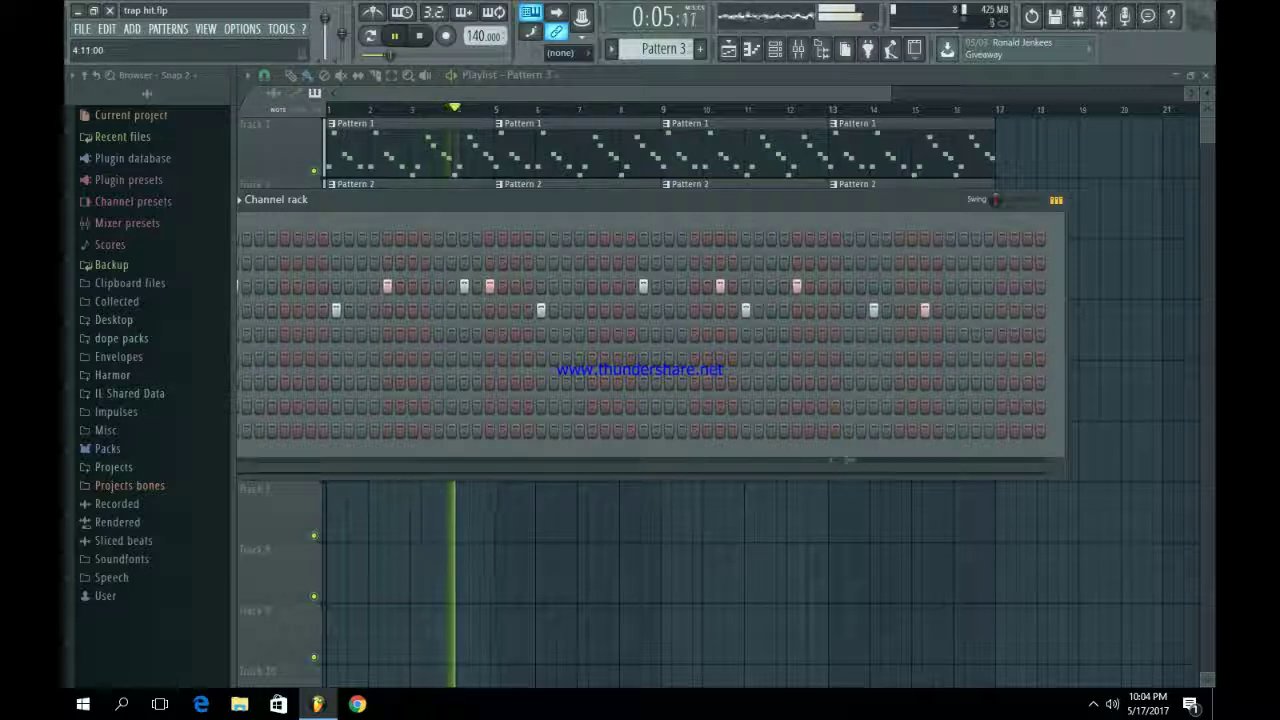
{"action": "key", "text": "space"}
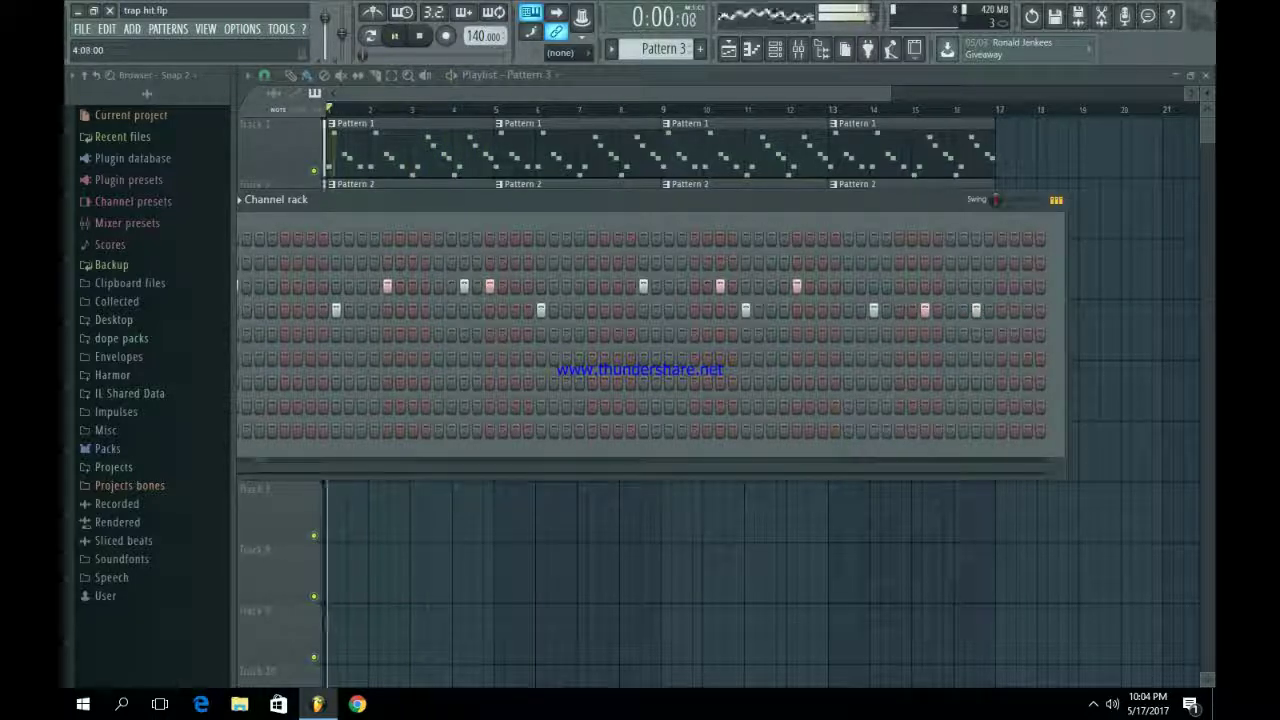
{"action": "left_click", "coordinate": [976, 310]}
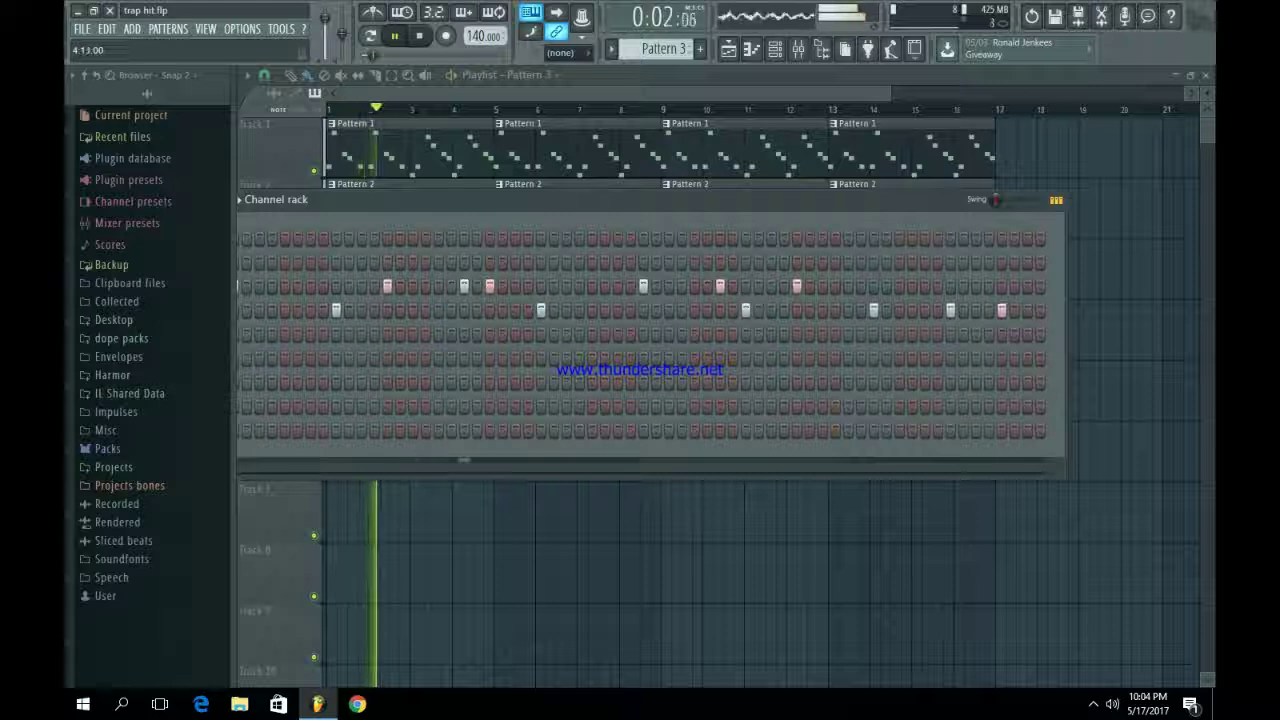
{"action": "left_click", "coordinate": [950, 310]}
{"action": "left_click", "coordinate": [1002, 310]}
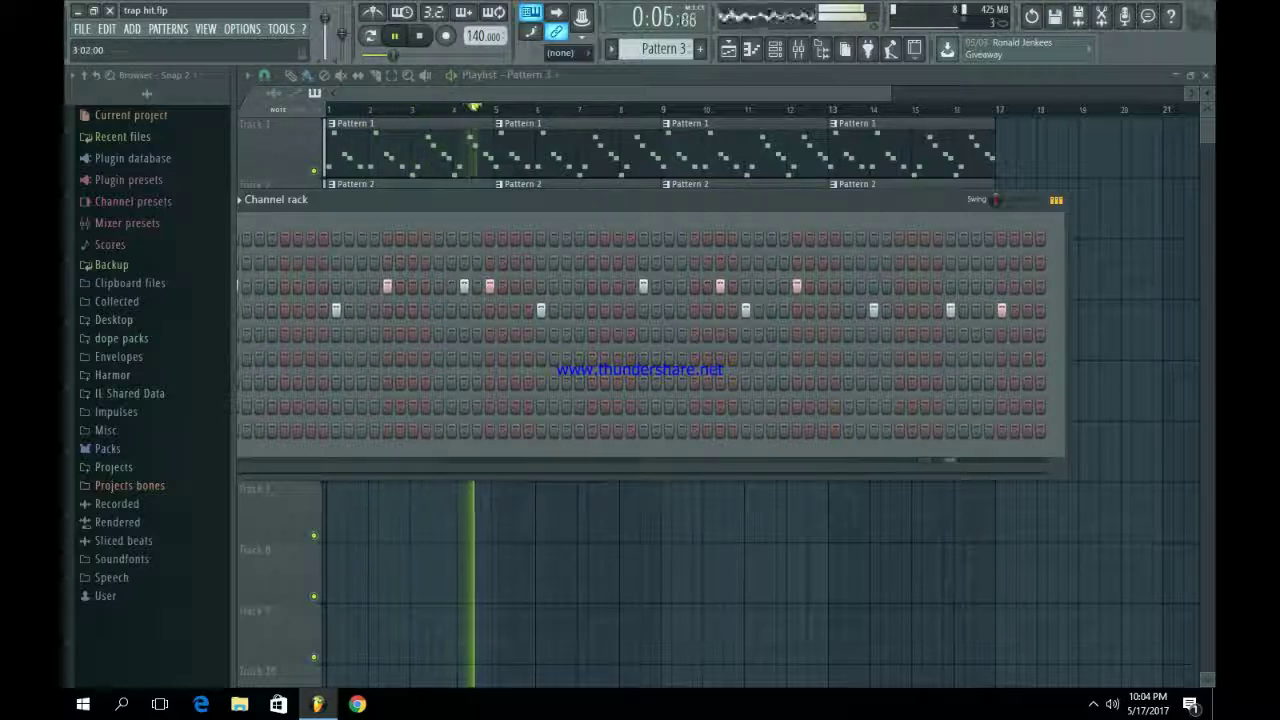
- Duplicate the Pattern 3 clip three times along playlist Track 3 to fill bars 1 to 16
{"action": "key", "text": "F6"}
{"action": "key", "text": "space"}
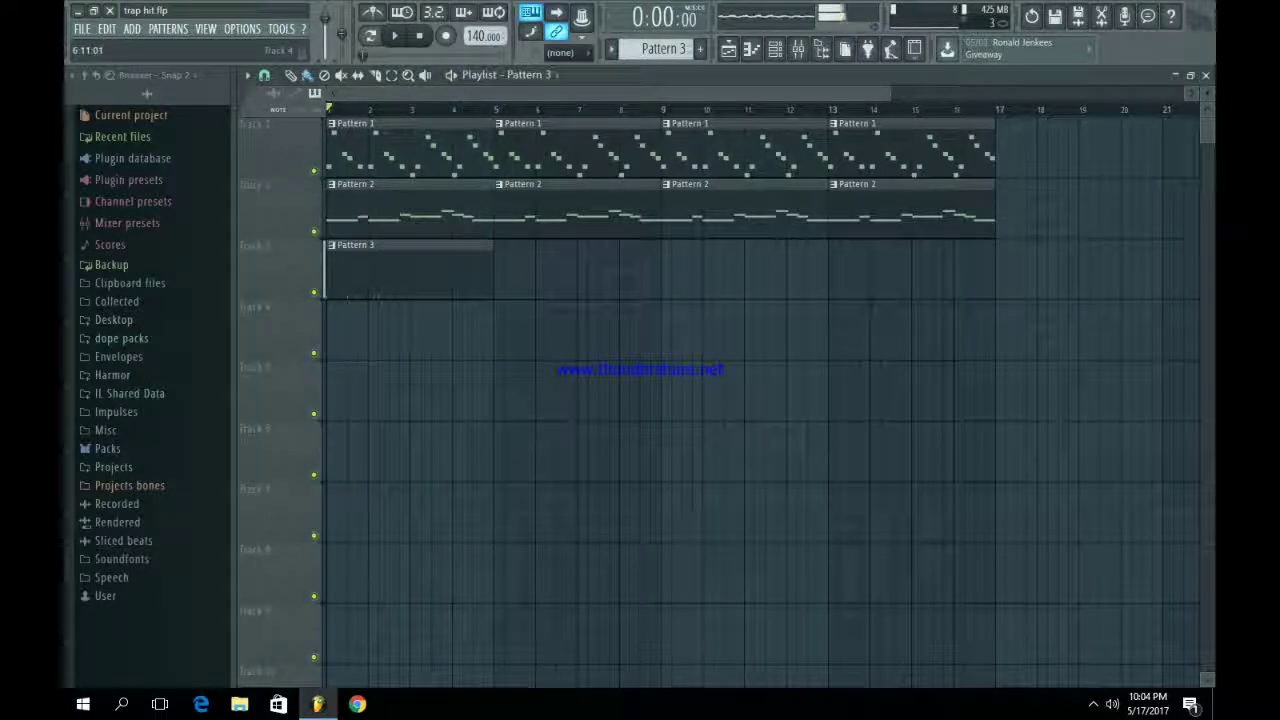
{"action": "key", "text": "ctrl+b"}
{"action": "key", "text": "ctrl+b"}
{"action": "key", "text": "ctrl+b"}
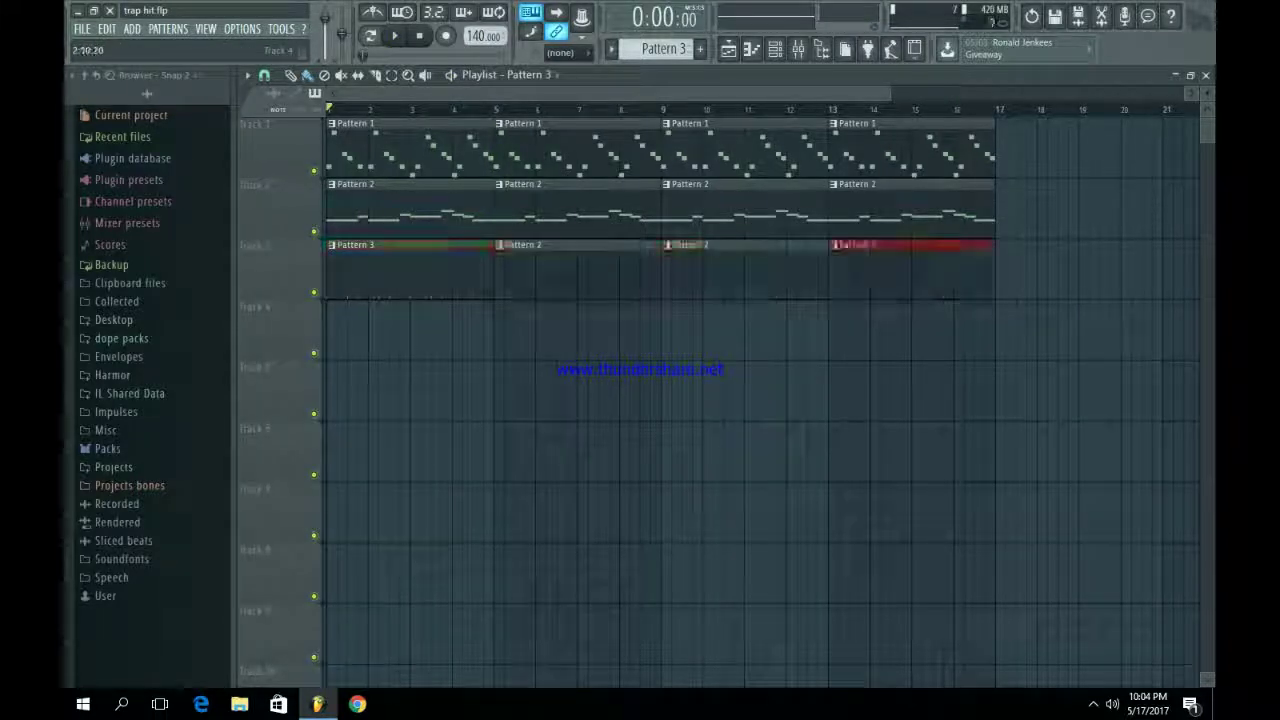
- Copy the Kick (2) steps from Pattern 3 into the 808 (18) channel of a new Pattern 4
{"action": "key", "text": "F6"}
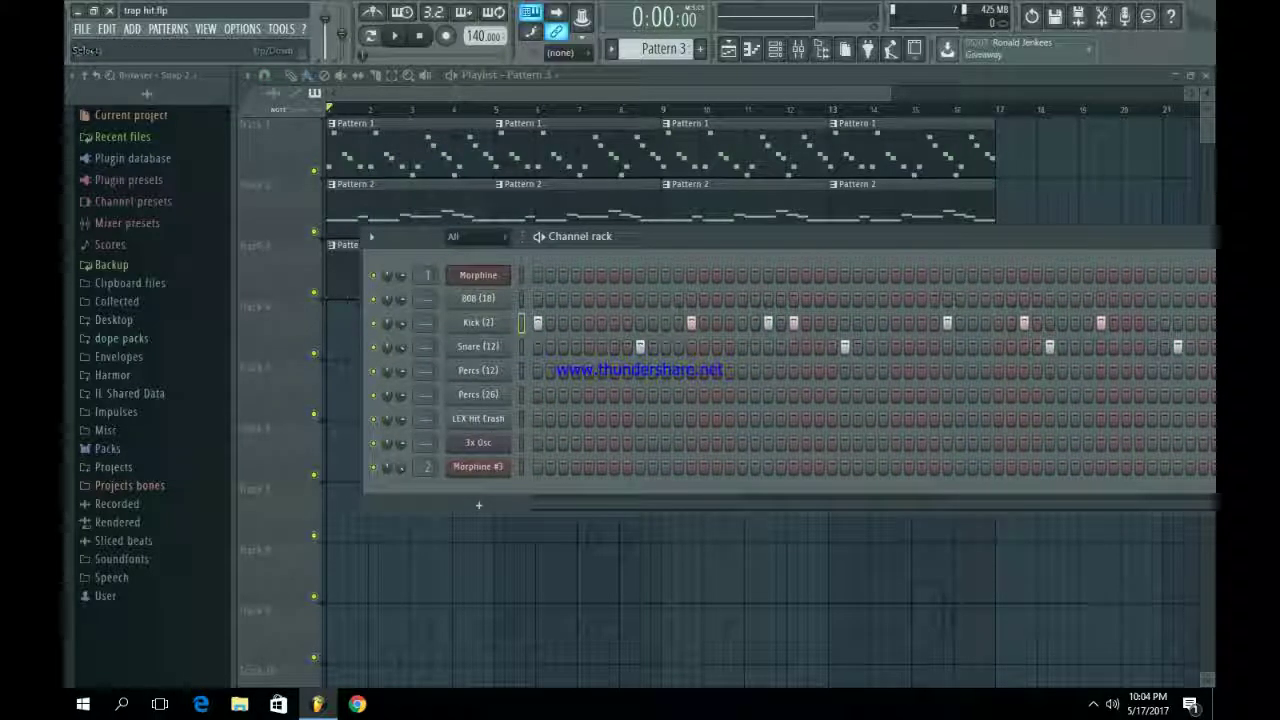
{"action": "key", "text": "F4"}
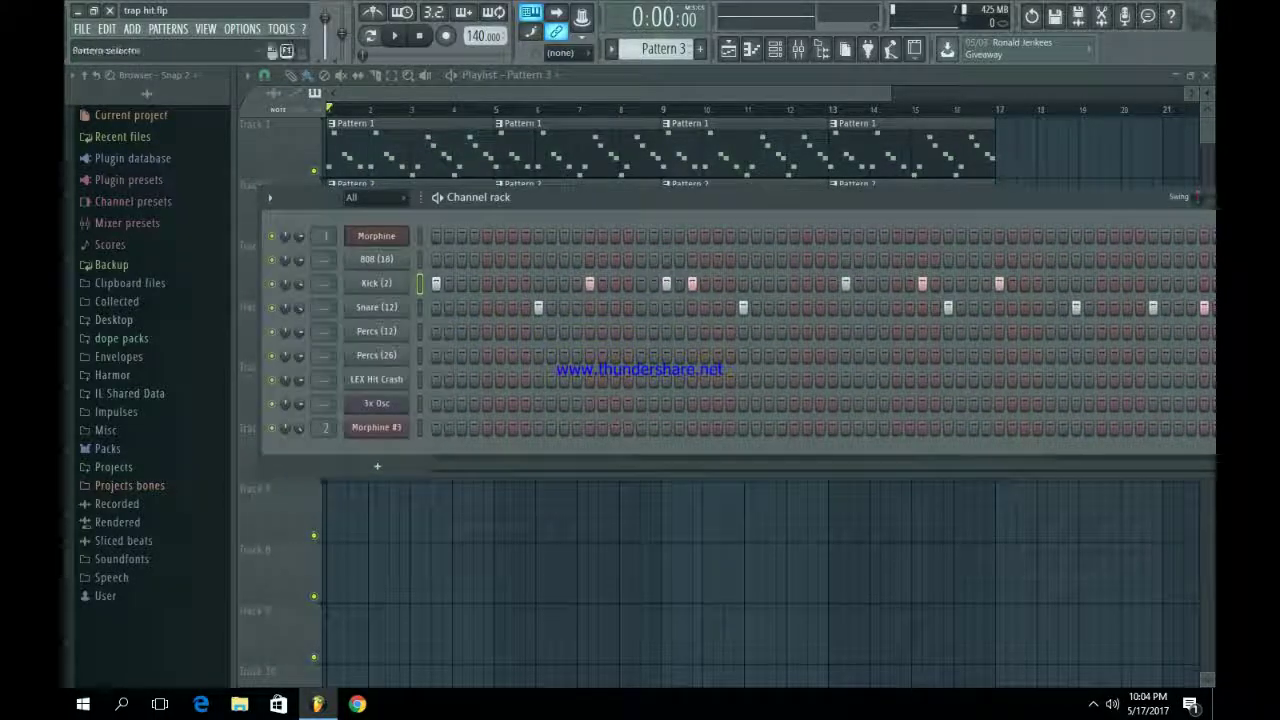
{"action": "key", "text": "ctrl+v"}
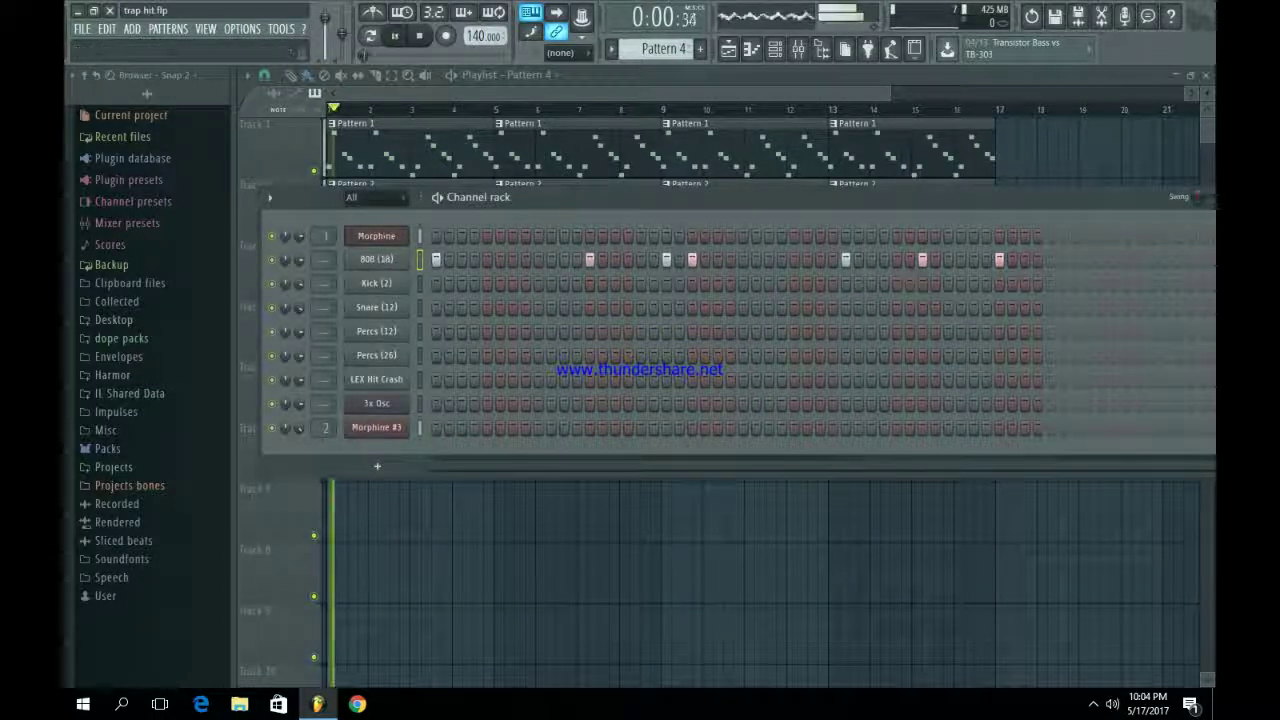
- Place a Pattern 4 clip in bar 1 of playlist Track 4 and play the song
{"action": "right_click", "coordinate": [420, 250]}
{"action": "key", "text": "F6"}
{"action": "left_click", "coordinate": [360, 306]}
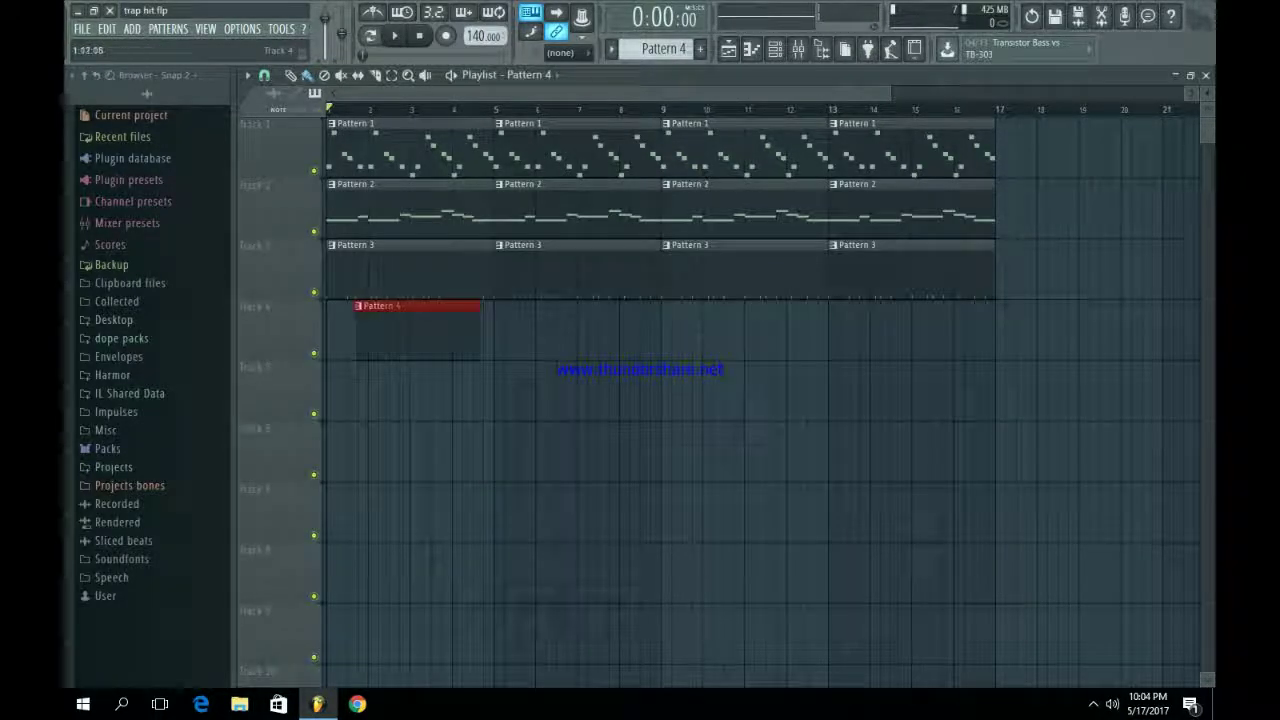
{"action": "key", "text": "space"}
- Open the 808 (18) piano roll and write one-beat C5 and E5 notes on beats 2 and 3 of bar 2
{"action": "key", "text": "F6"}
{"action": "right_click", "coordinate": [410, 255]}
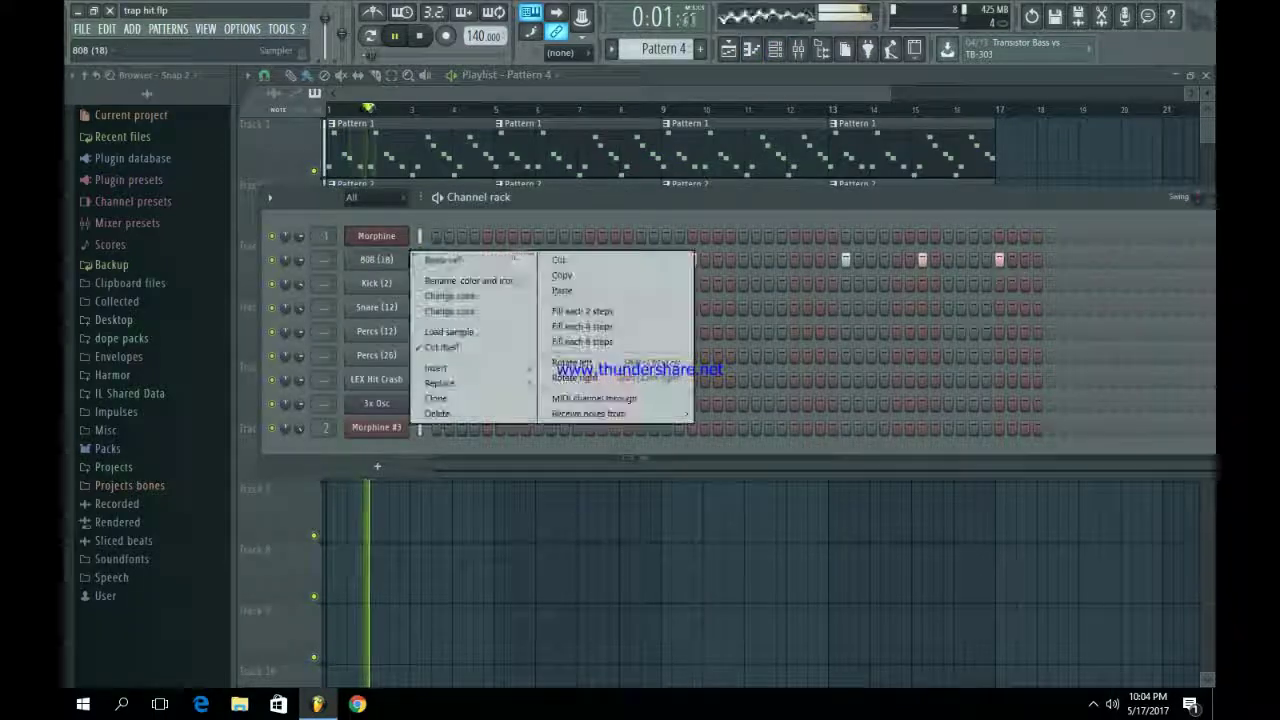
{"action": "left_click", "coordinate": [515, 259]}
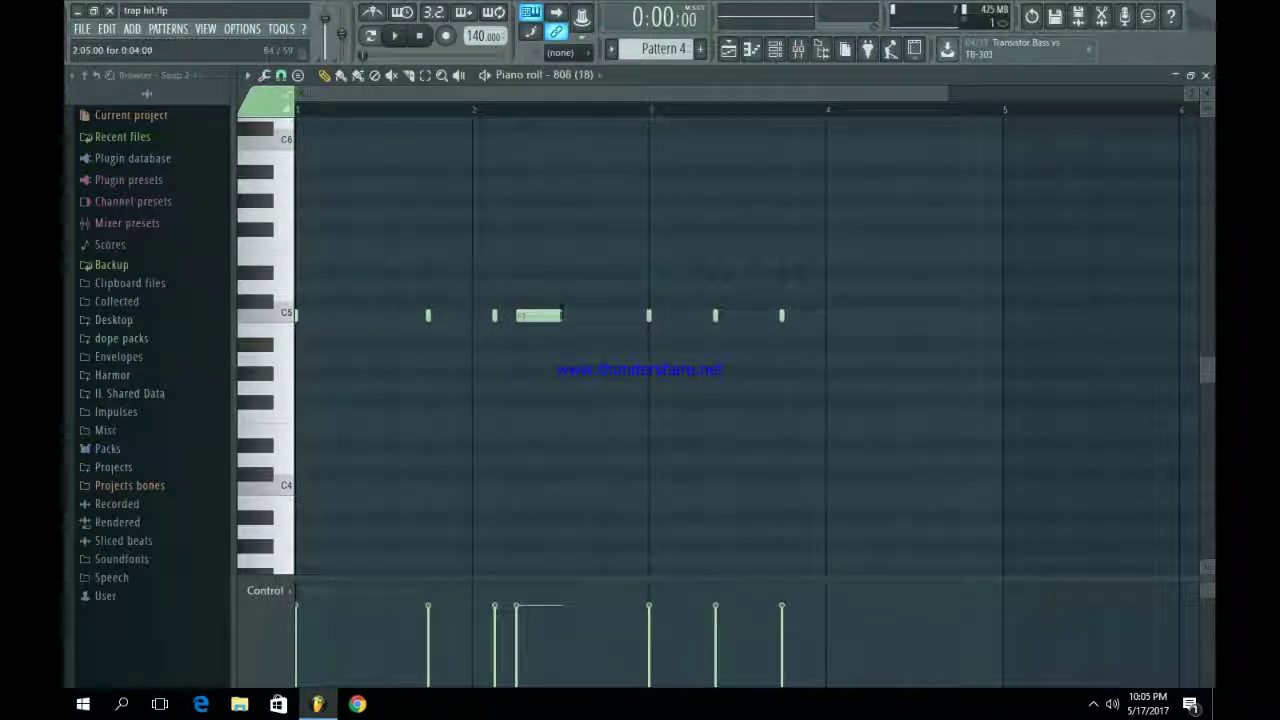
{"action": "left_click_drag", "start_coordinate": [584, 287], "coordinate": [580, 258]}
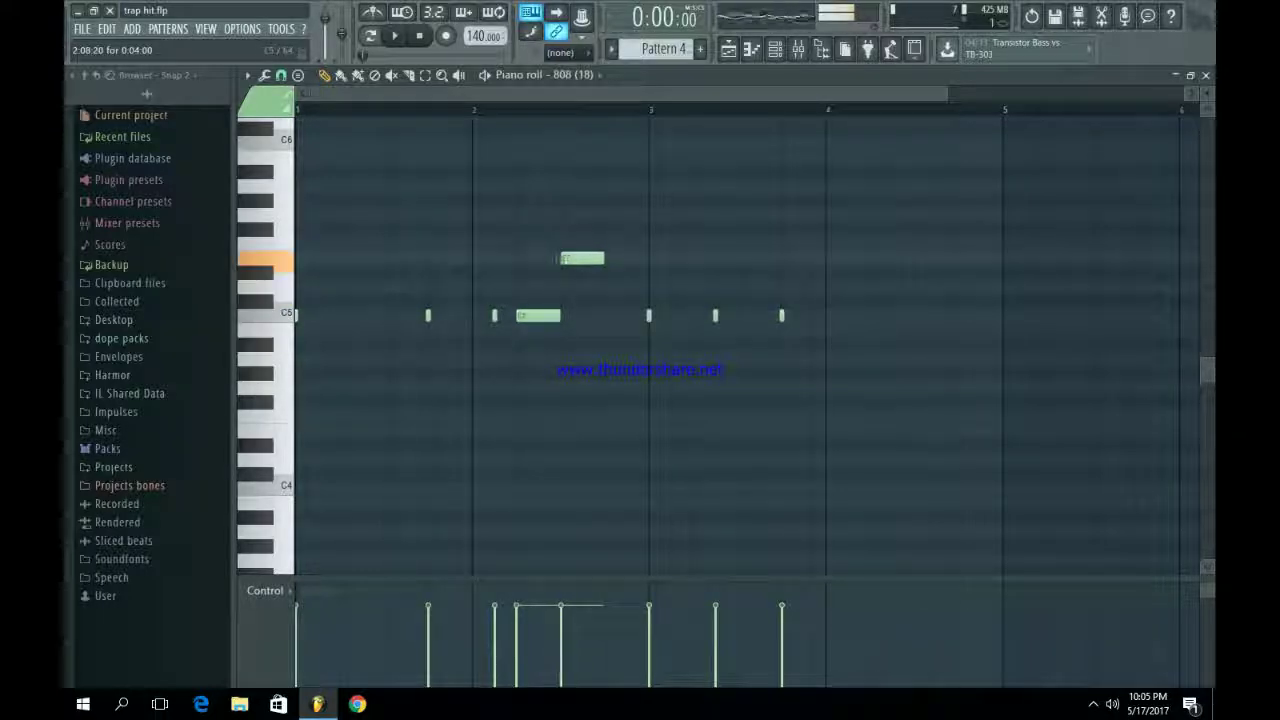
{"action": "key", "text": "space"}
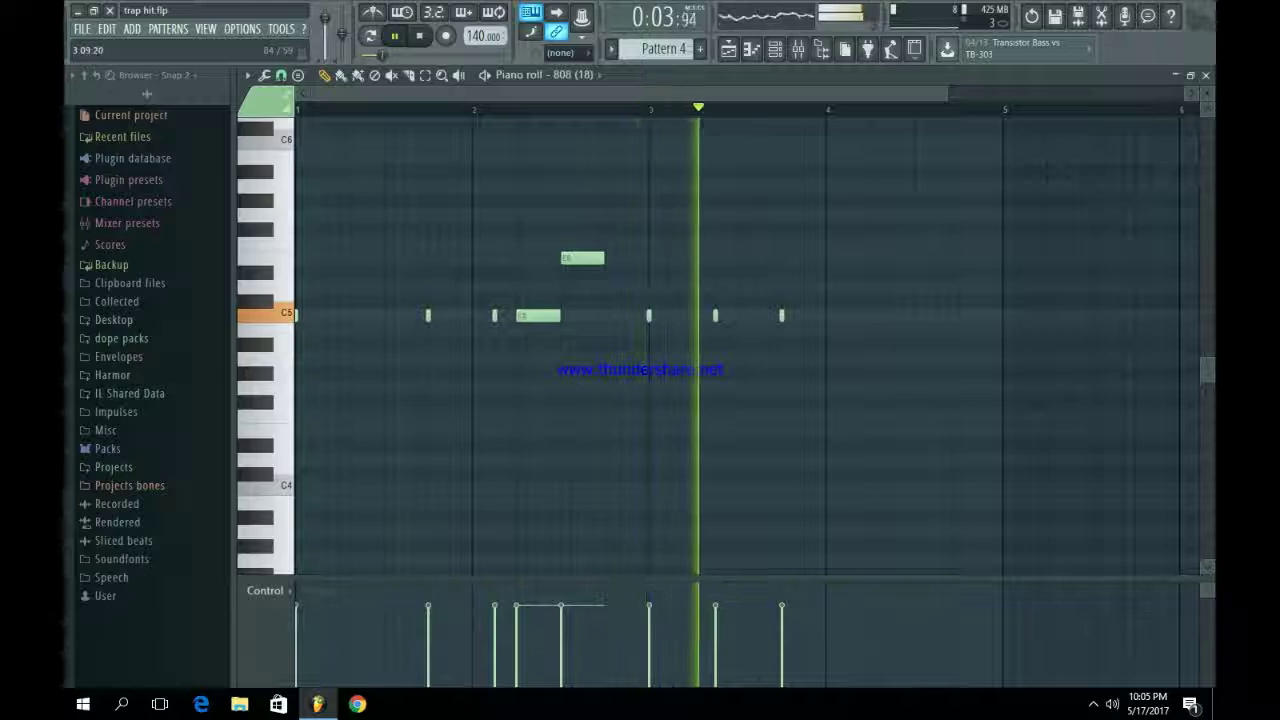
- Add a short B4 note at the start of bar 4 in the 808 part and play it back
{"action": "left_click", "coordinate": [820, 330]}
{"action": "key", "text": "space"}
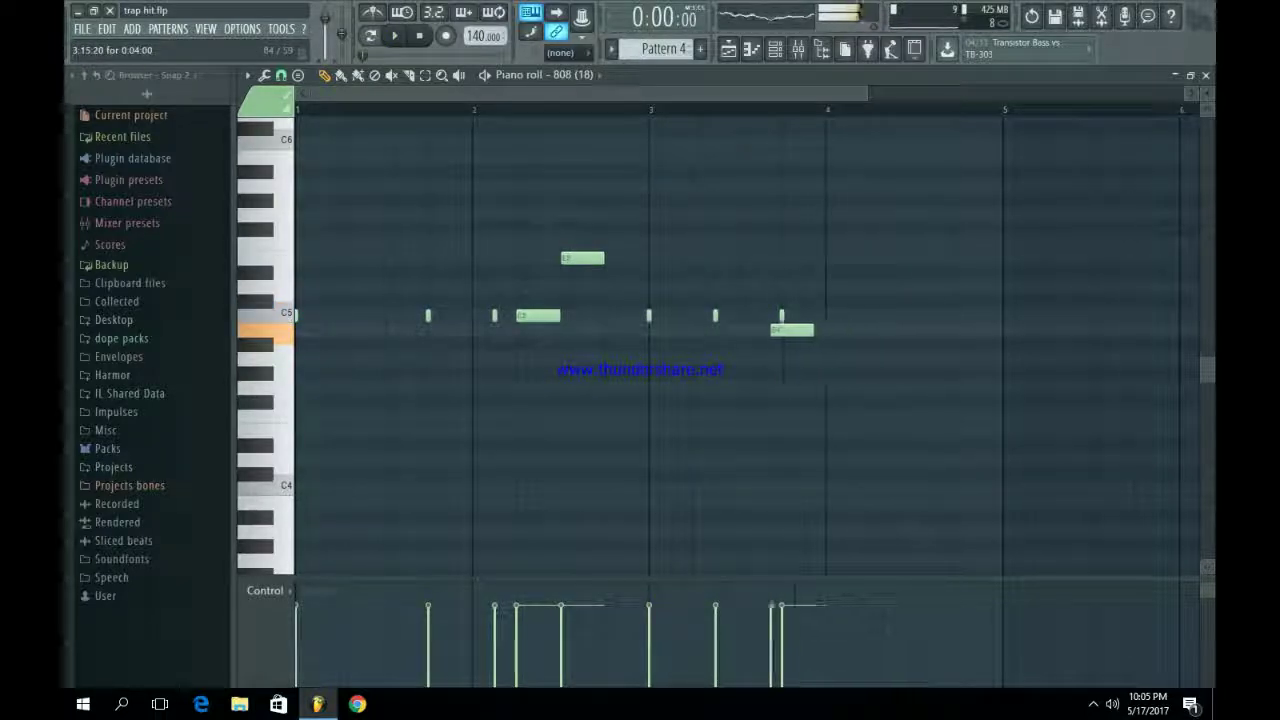
{"action": "key", "text": "space"}
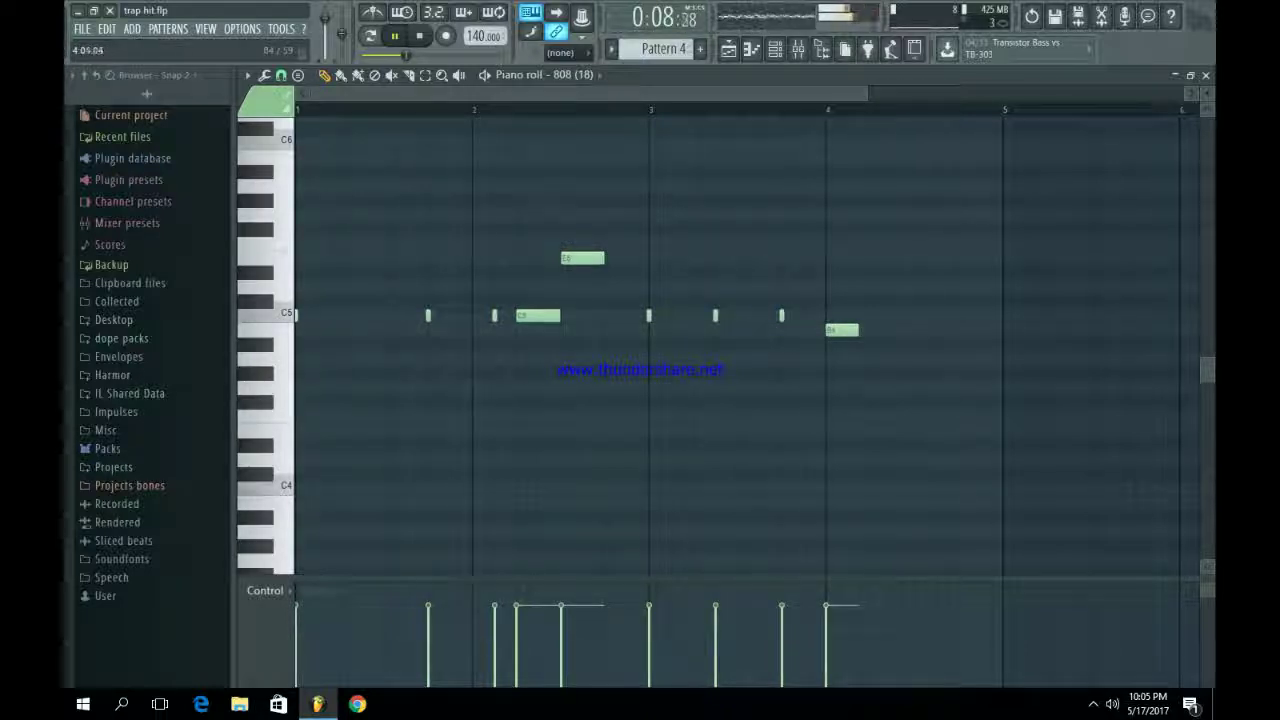
- Add B4 notes on beats 2 and 4 of bar 4 and a short A5 slide note at its end, and vary the 808 note velocities
{"action": "key", "text": "space"}
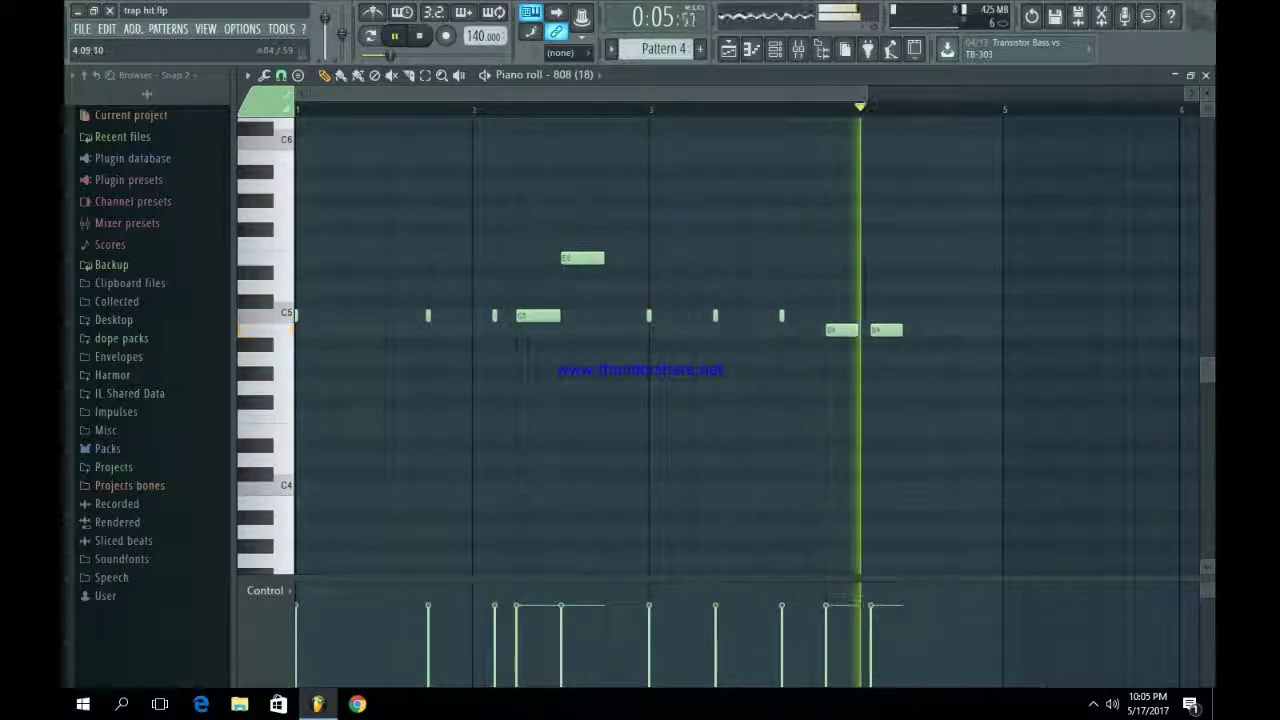
{"action": "key", "text": "m"}
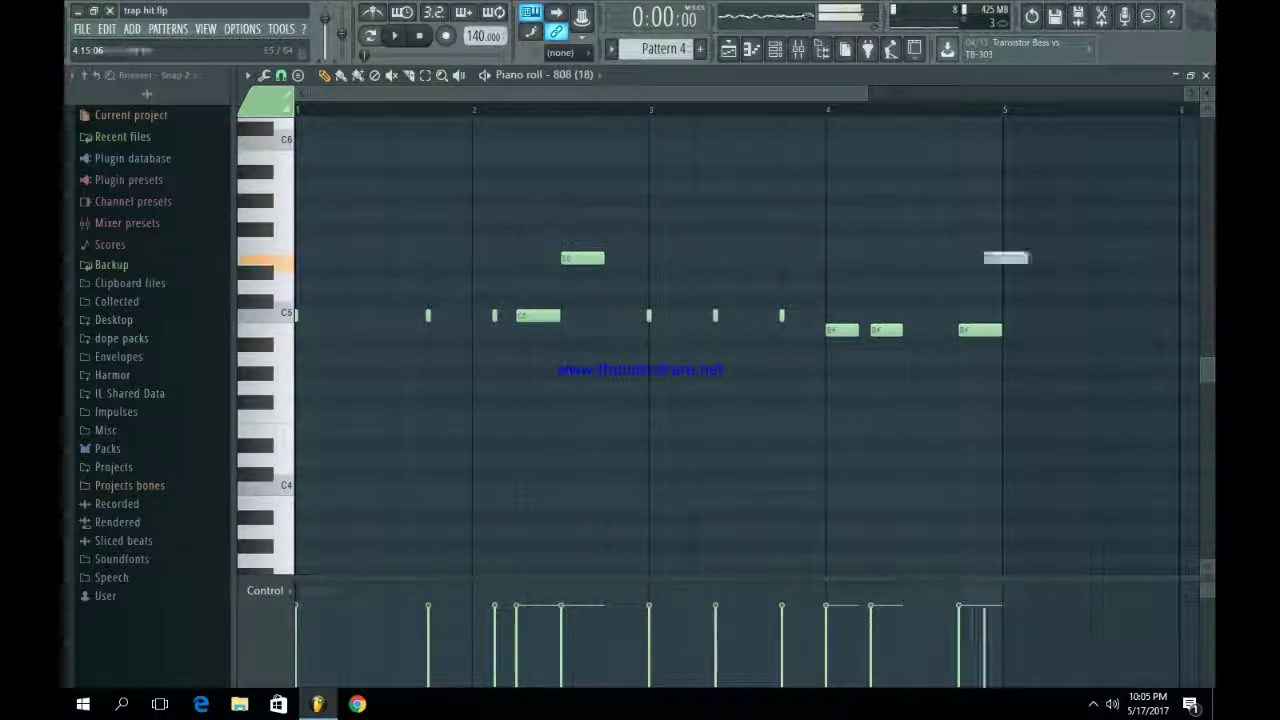
{"action": "key", "text": "7"}
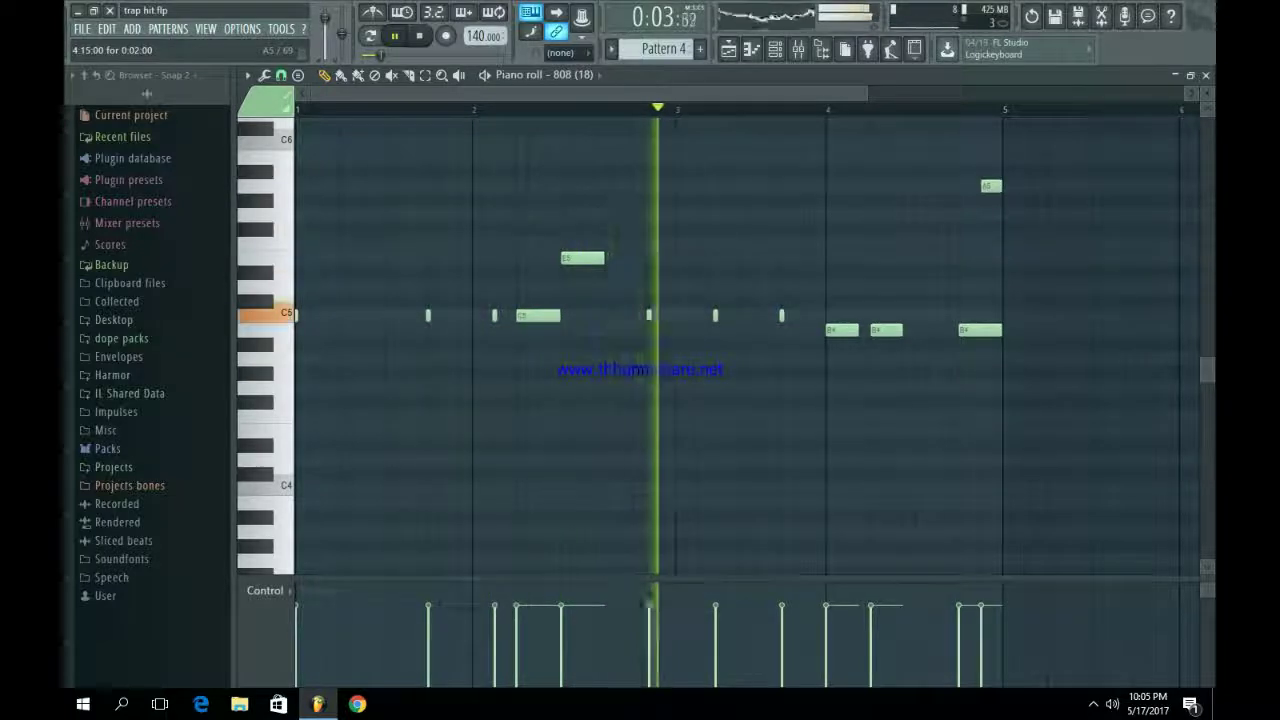
{"action": "double_click", "coordinate": [991, 186]}
{"action": "key", "text": "Escape"}
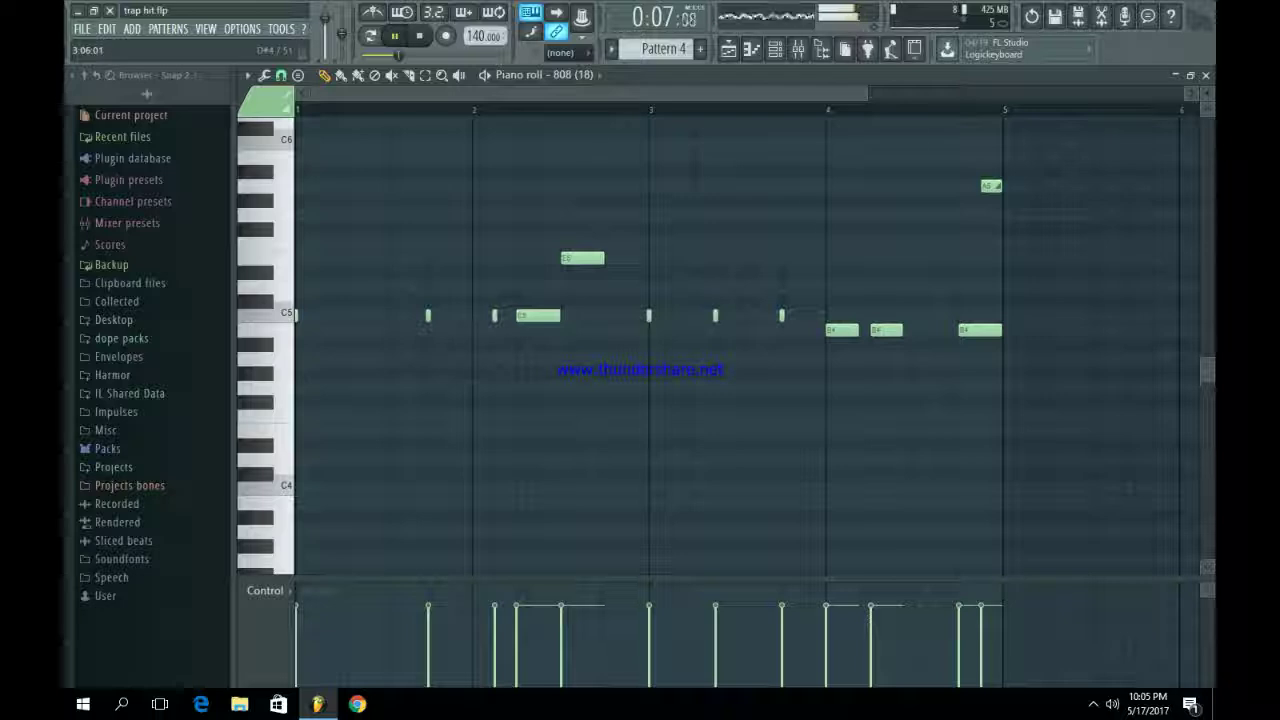
{"action": "left_click_drag", "start_coordinate": [265, 578], "coordinate": [265, 318]}
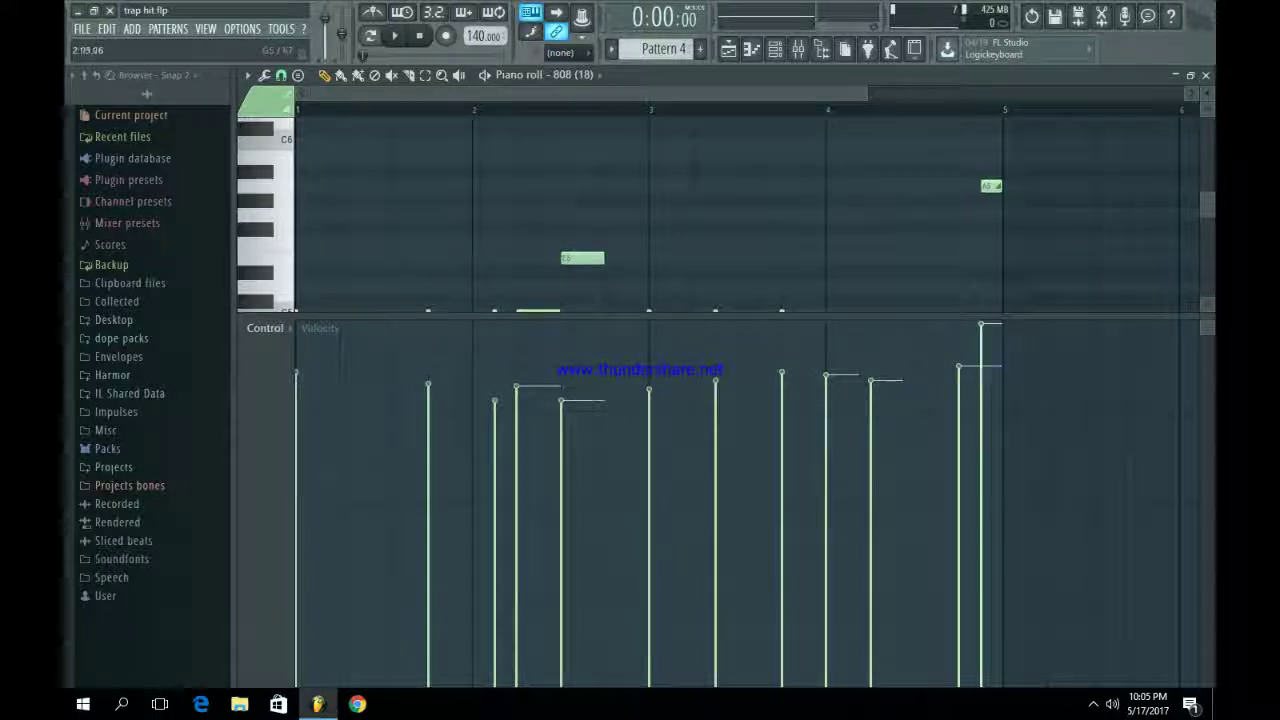
- Duplicate the Pattern 4 clip into bar 5 of playlist Track 4 and play the song back
{"action": "key", "text": "F5"}
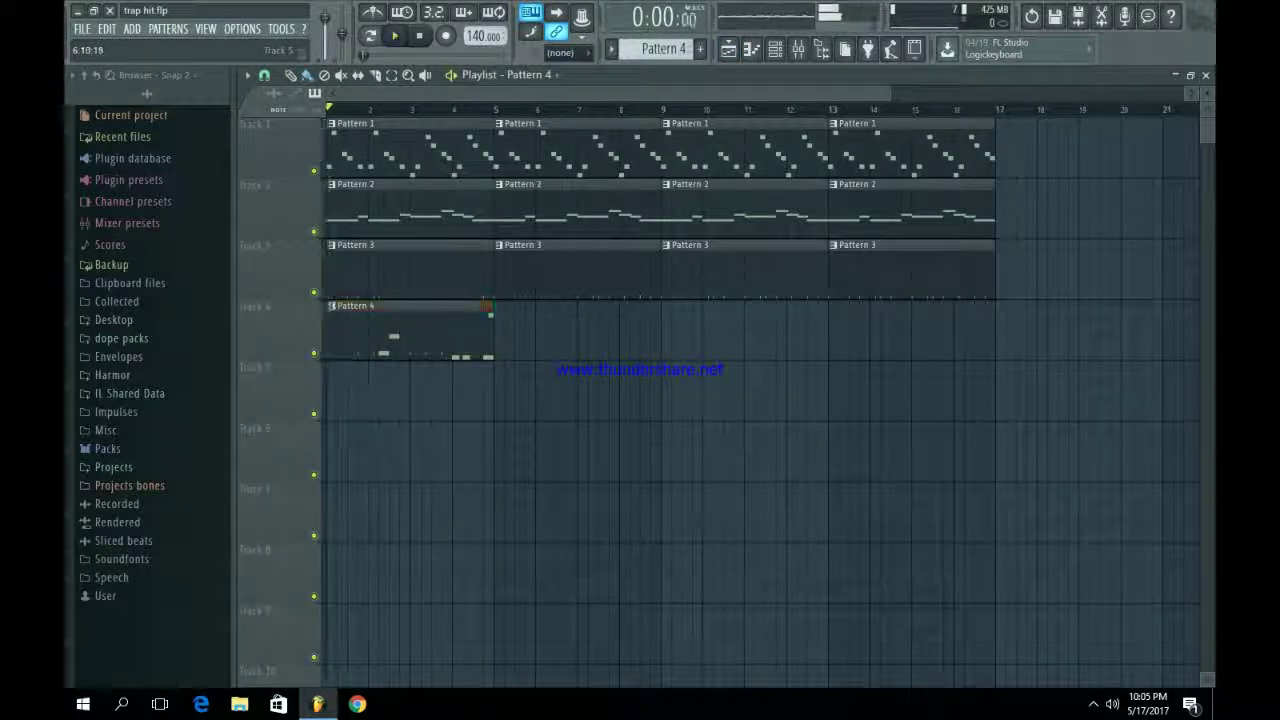
{"action": "key", "text": "ctrl+b"}
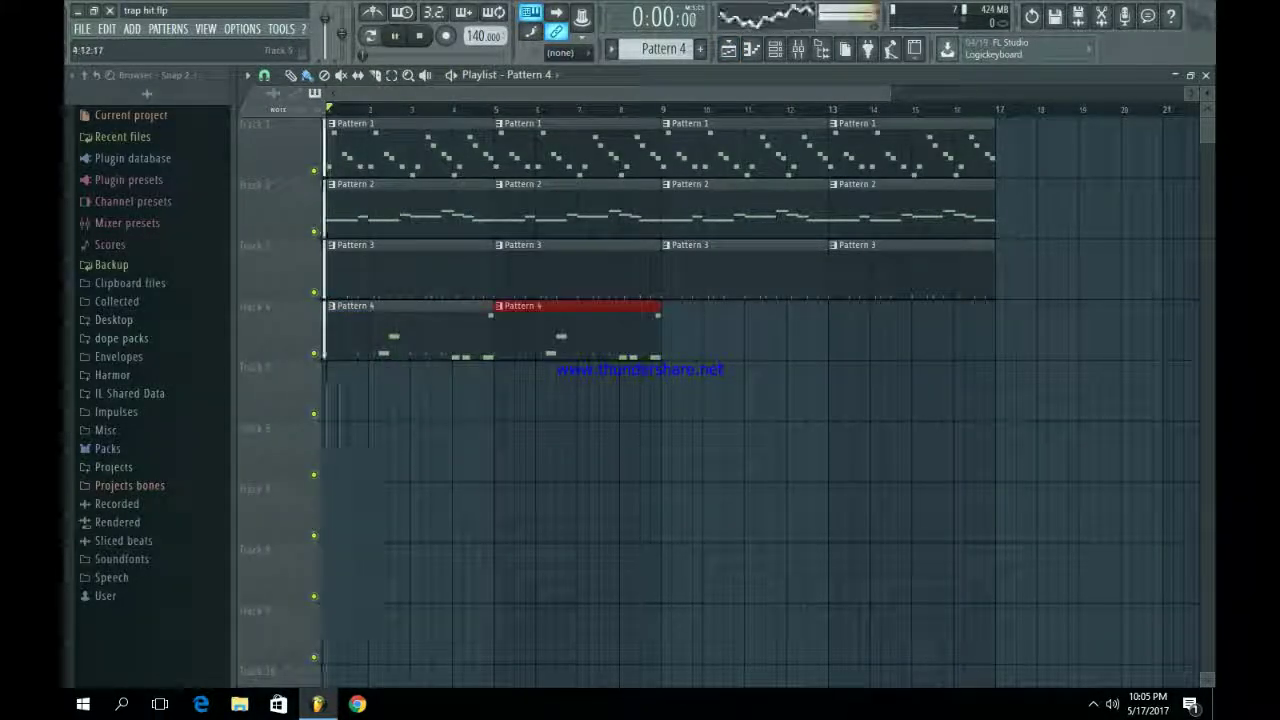
{"action": "key", "text": "space"}
{"action": "key", "text": "F6"}
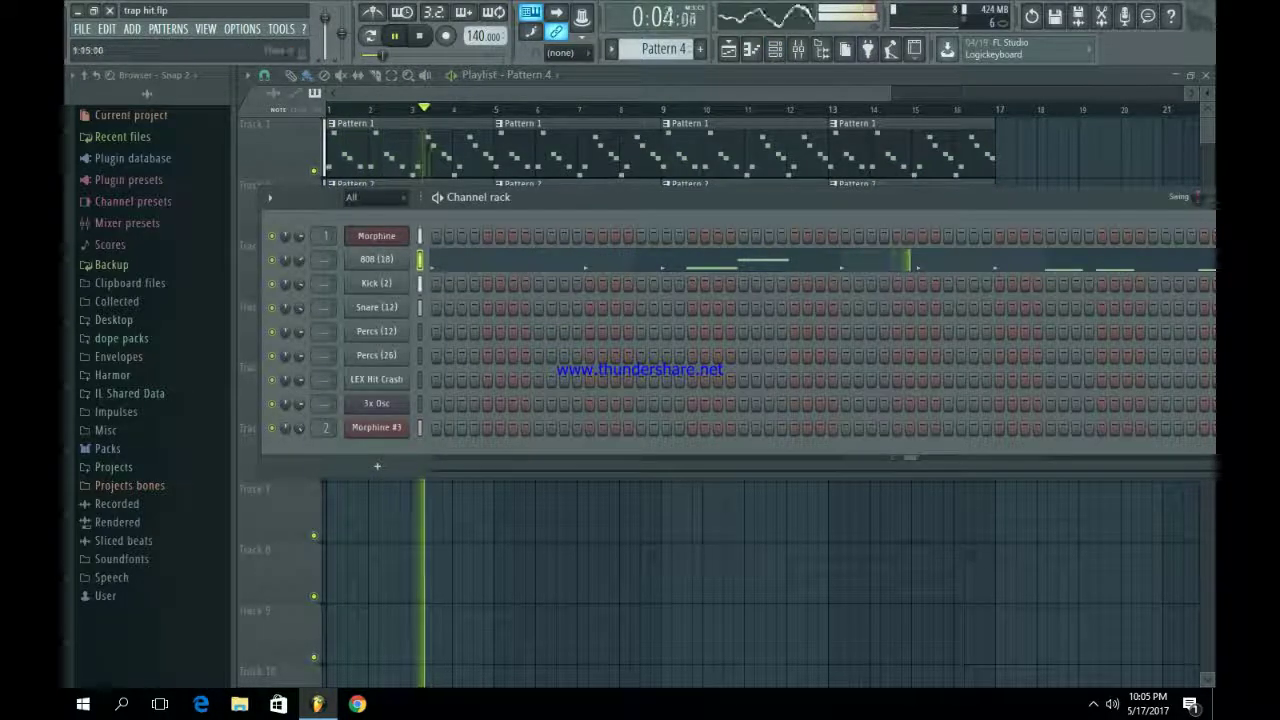
{"action": "key", "text": "F6"}
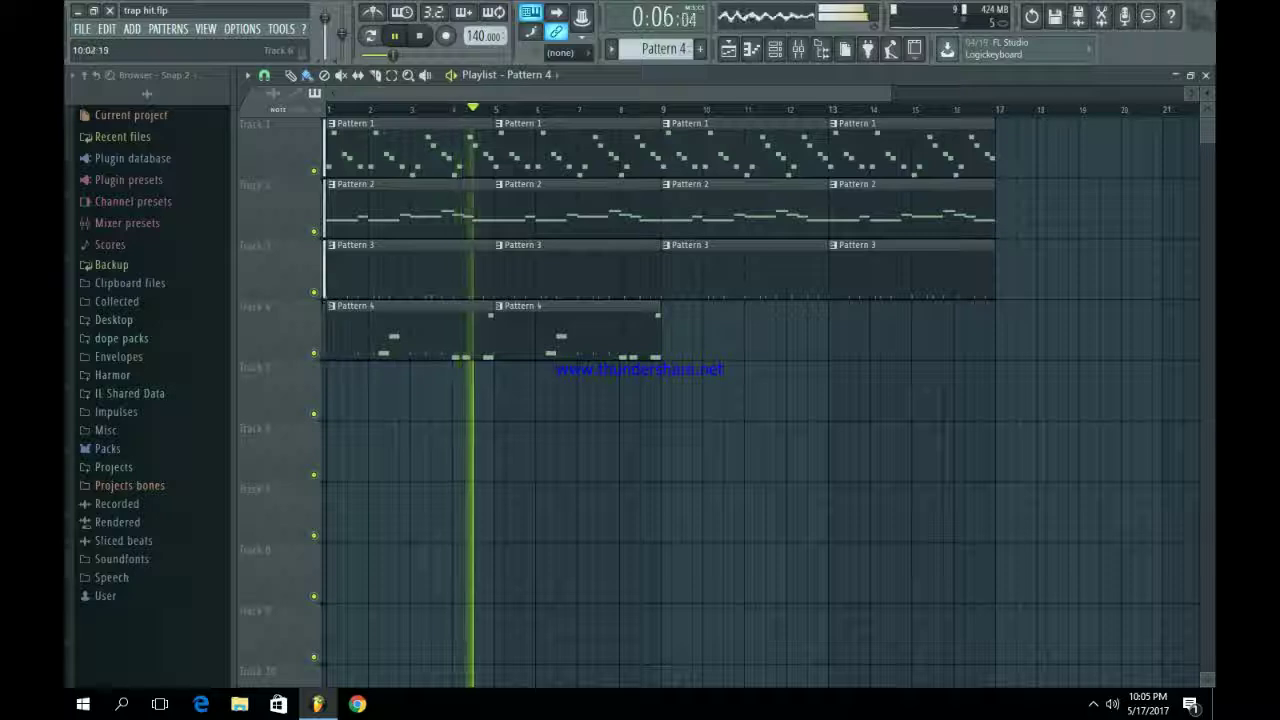
{"action": "key", "text": "space"}
- Duplicate the two Pattern 4 clips to fill Track 4 through bar 16
{"action": "left_click_drag", "start_coordinate": [714, 390], "coordinate": [325, 298]}
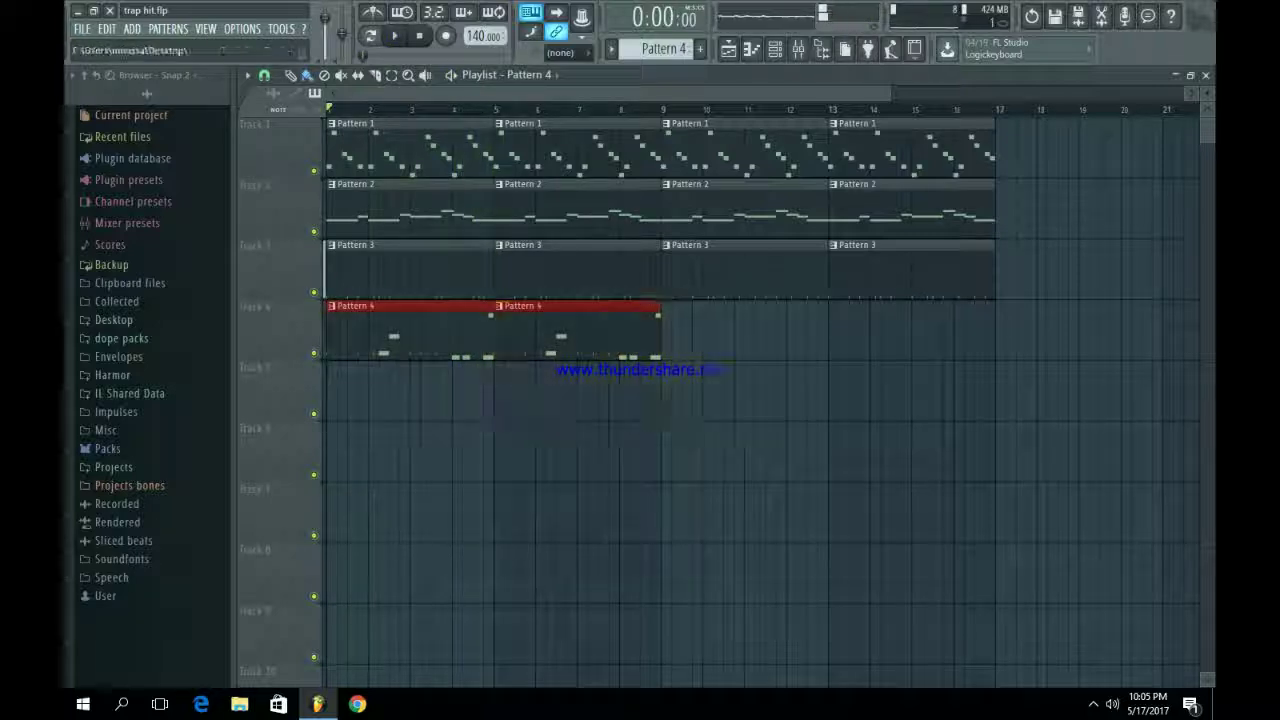
{"action": "key", "text": "ctrl+b"}
{"action": "key", "text": "ctrl+d"}
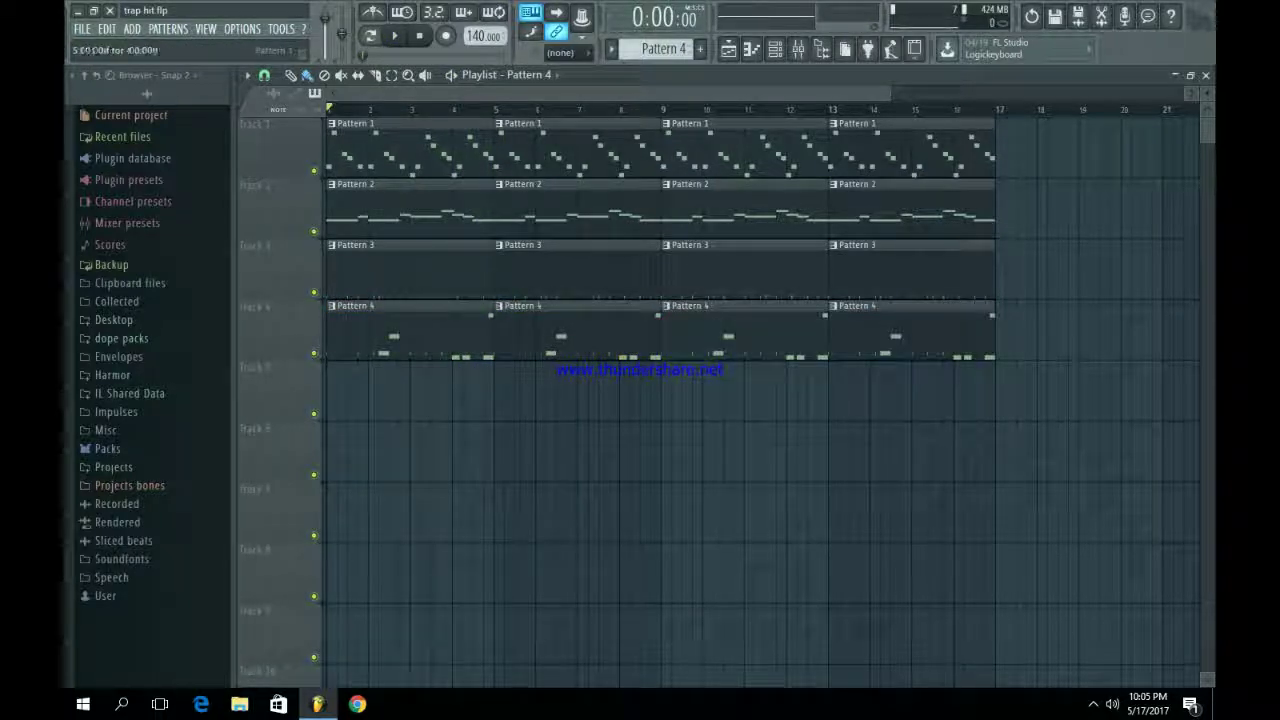
- Duplicate the clips on Tracks 1 to 4 into bars 17 to 32 of the playlist
{"action": "scroll", "coordinate": [660, 390], "scroll_direction": "down", "scroll_amount": 2}
{"action": "left_click_drag", "start_coordinate": [877, 420], "coordinate": [329, 171]}
{"action": "key", "text": "ctrl+b"}
{"action": "key", "text": "ctrl+d"}
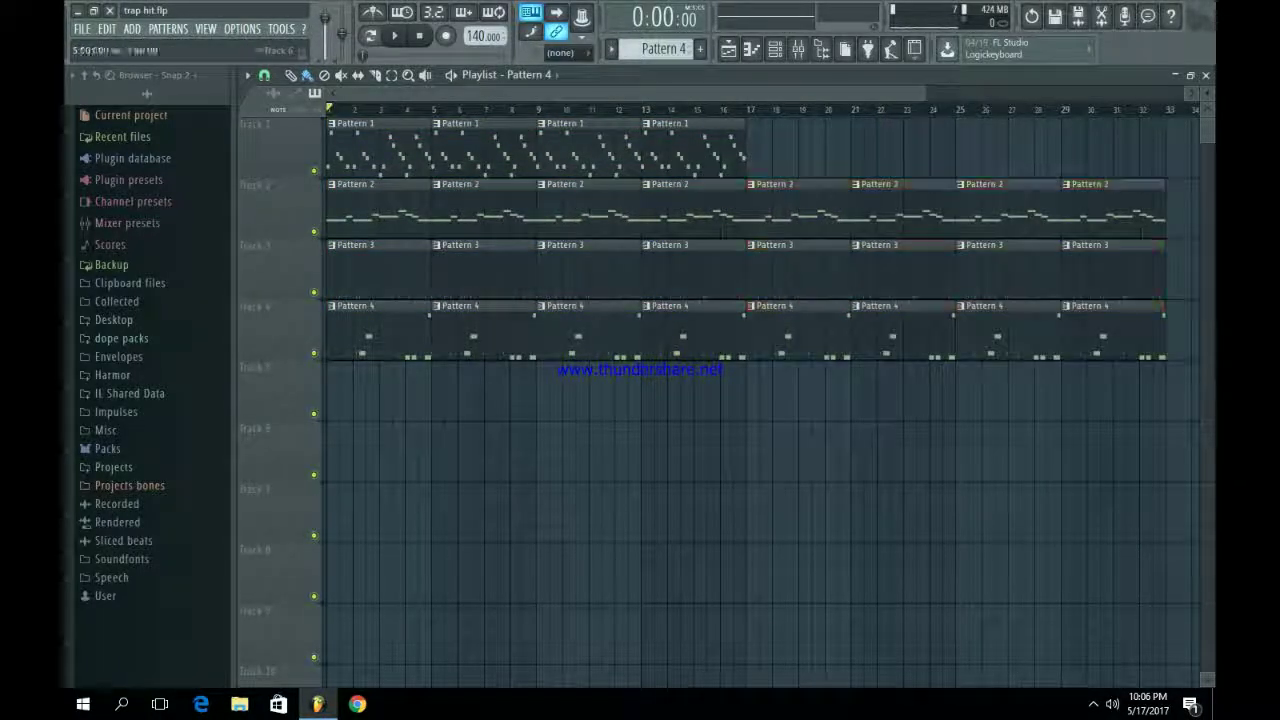
{"action": "left_click_drag", "start_coordinate": [794, 178], "coordinate": [327, 118]}
{"action": "key", "text": "ctrl+b"}
{"action": "key", "text": "ctrl+d"}
- Remove the Pattern 3 and Pattern 4 clips from bars 1 to 12 and the Pattern 2 clips from bars 1 to 8
{"action": "right_click", "coordinate": [380, 270]}
{"action": "right_click", "coordinate": [380, 330]}
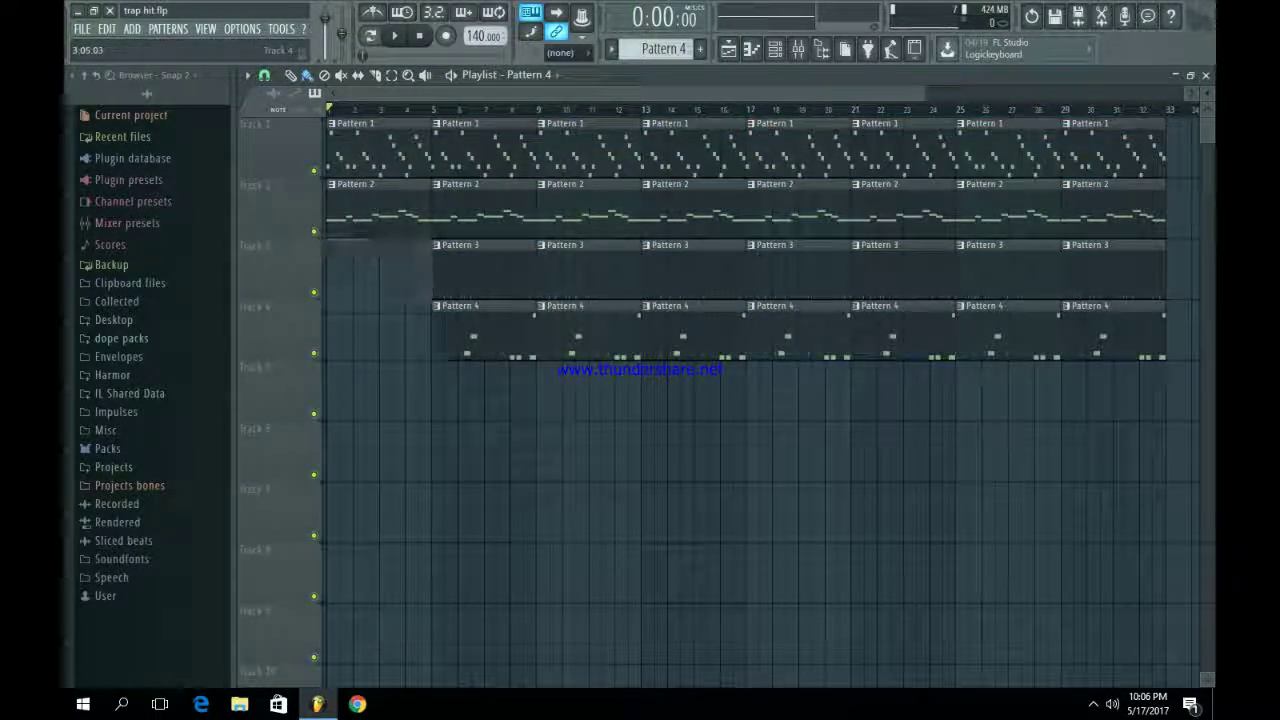
{"action": "right_click", "coordinate": [485, 270]}
{"action": "right_click", "coordinate": [485, 330]}
{"action": "right_click", "coordinate": [380, 210]}
{"action": "right_click", "coordinate": [485, 205]}
{"action": "right_click", "coordinate": [590, 268]}
{"action": "right_click", "coordinate": [590, 330]}
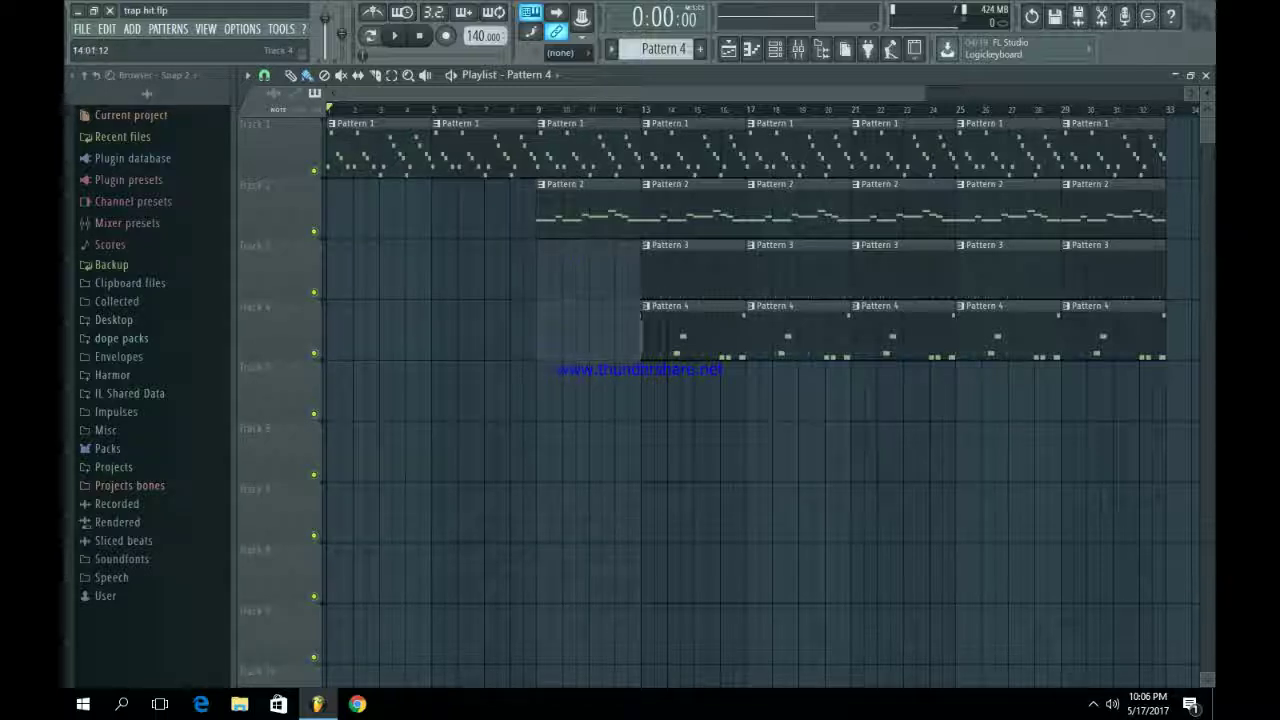
- Remove the Pattern 3 and Pattern 4 clips from bars 13 to 20 and the Pattern 2 clip at bar 9
{"action": "right_click", "coordinate": [693, 330]}
{"action": "right_click", "coordinate": [797, 330]}
{"action": "right_click", "coordinate": [693, 268]}
{"action": "right_click", "coordinate": [797, 268]}
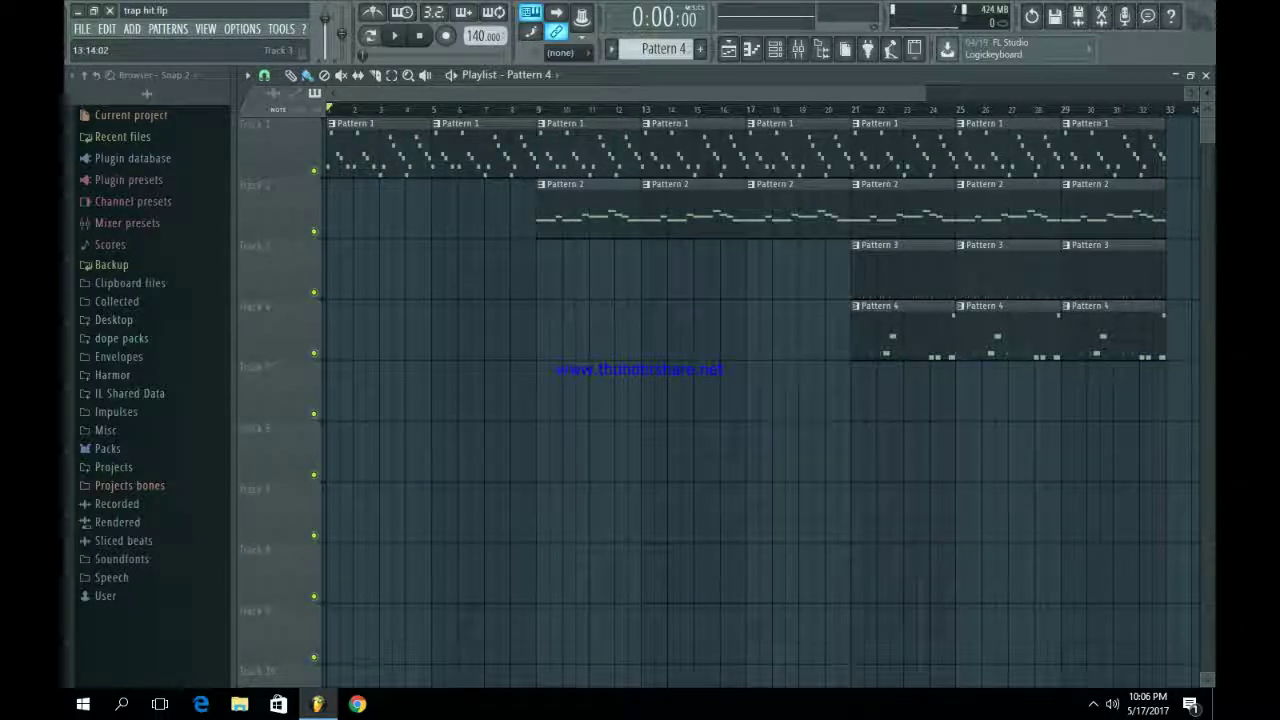
{"action": "right_click", "coordinate": [590, 208]}
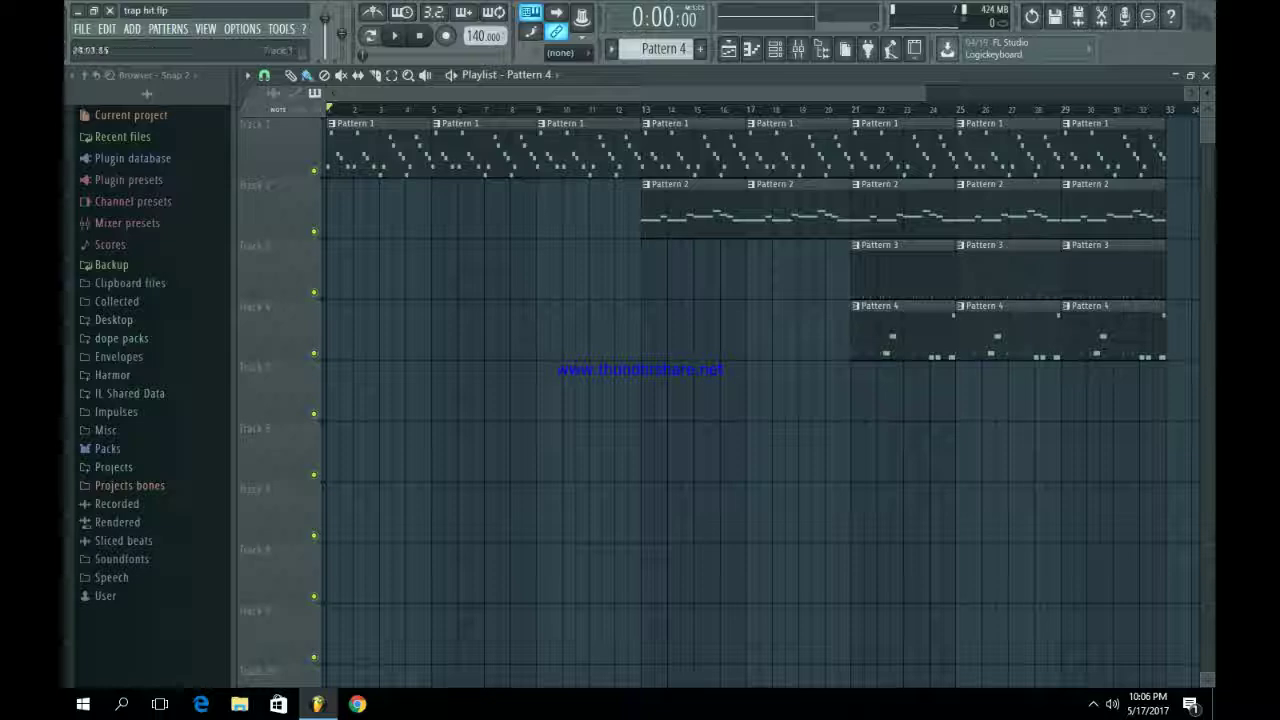
- Duplicate all clips in bars 21 to 32 so the full arrangement continues through bar 44
{"action": "scroll", "coordinate": [760, 400], "scroll_direction": "down", "scroll_amount": 2}
{"action": "left_click_drag", "start_coordinate": [1004, 432], "coordinate": [706, 110]}
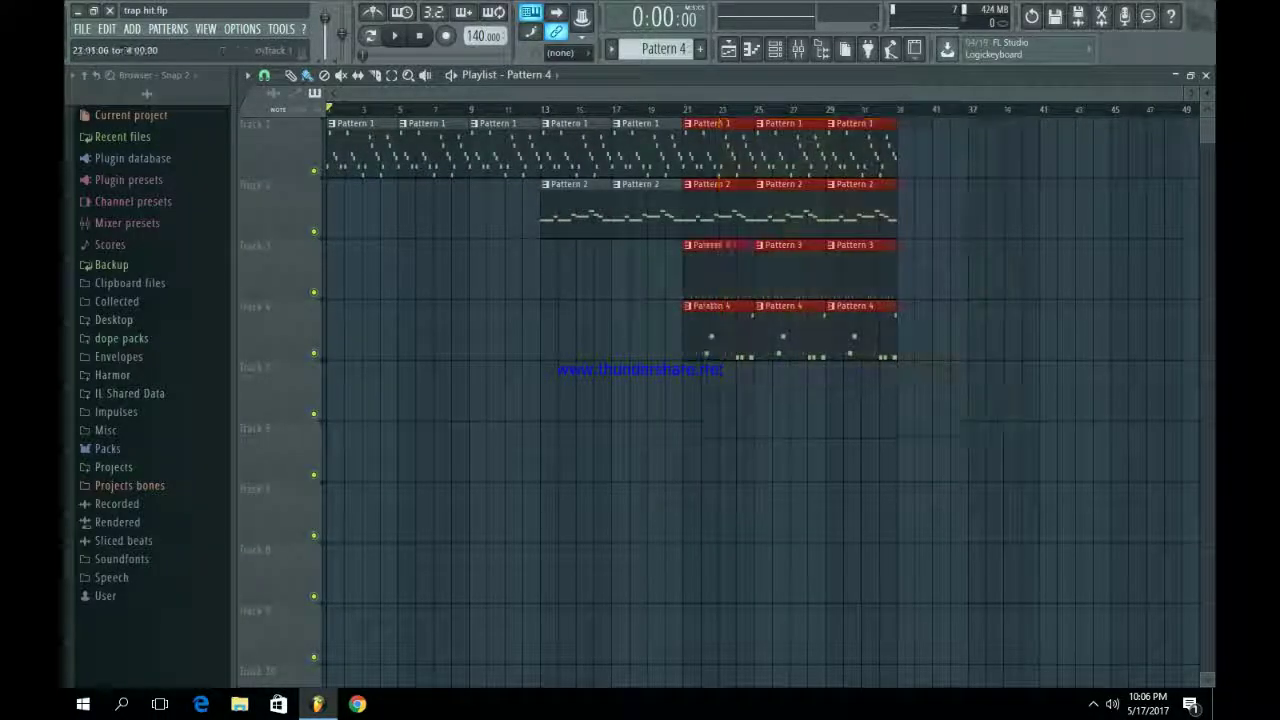
{"action": "key", "text": "ctrl+b"}
- Create Pattern 5 and fill the Percs (26) channel with a hit on every second step
{"action": "key", "text": "F6"}
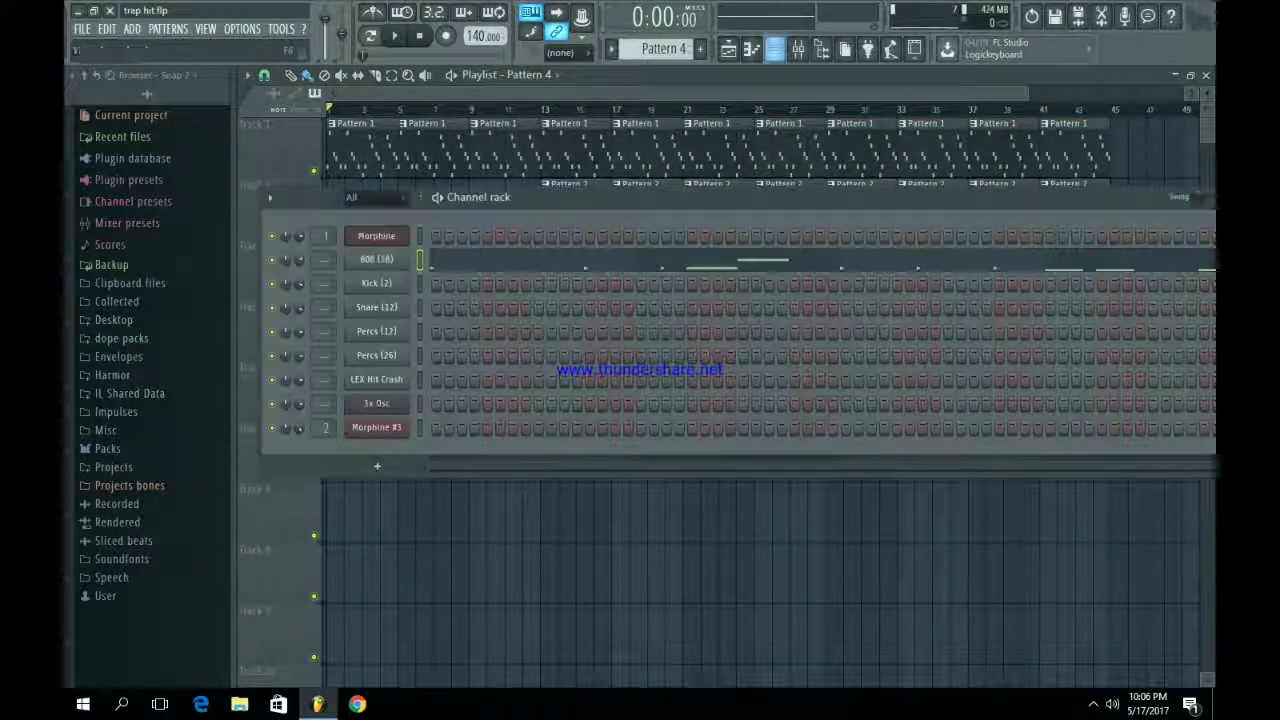
{"action": "key", "text": "F4"}
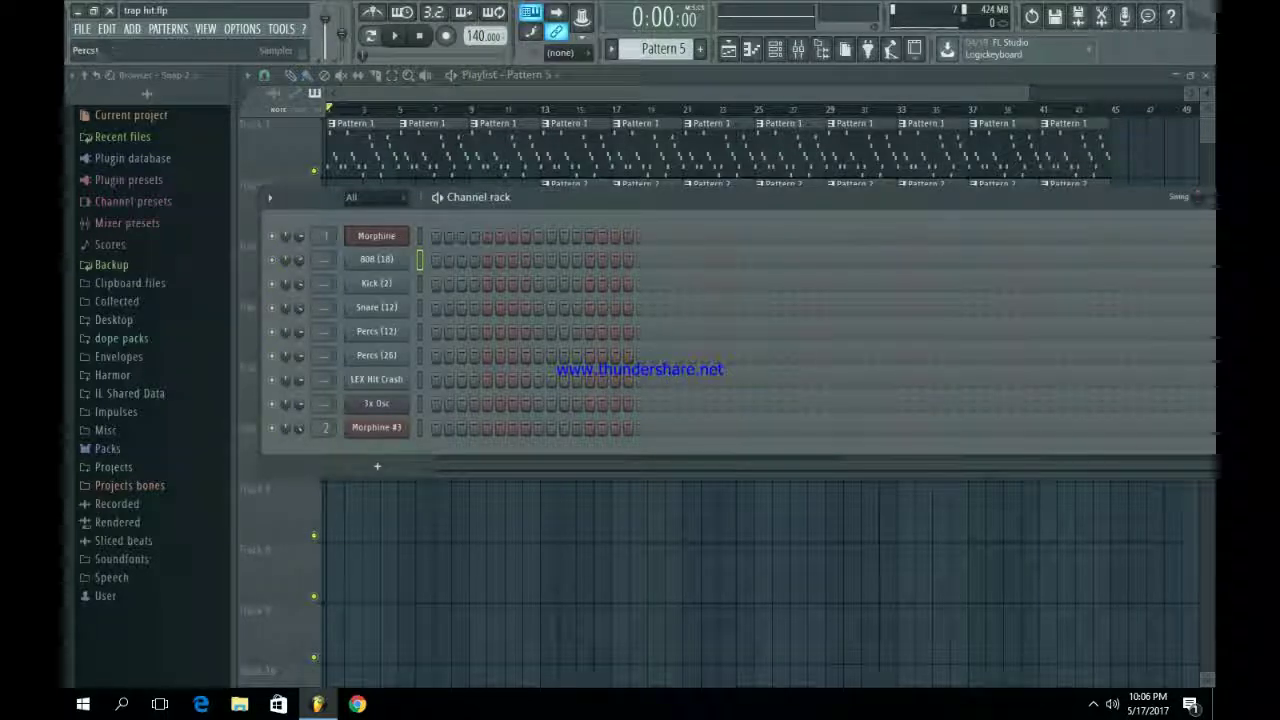
{"action": "right_click", "coordinate": [412, 352]}
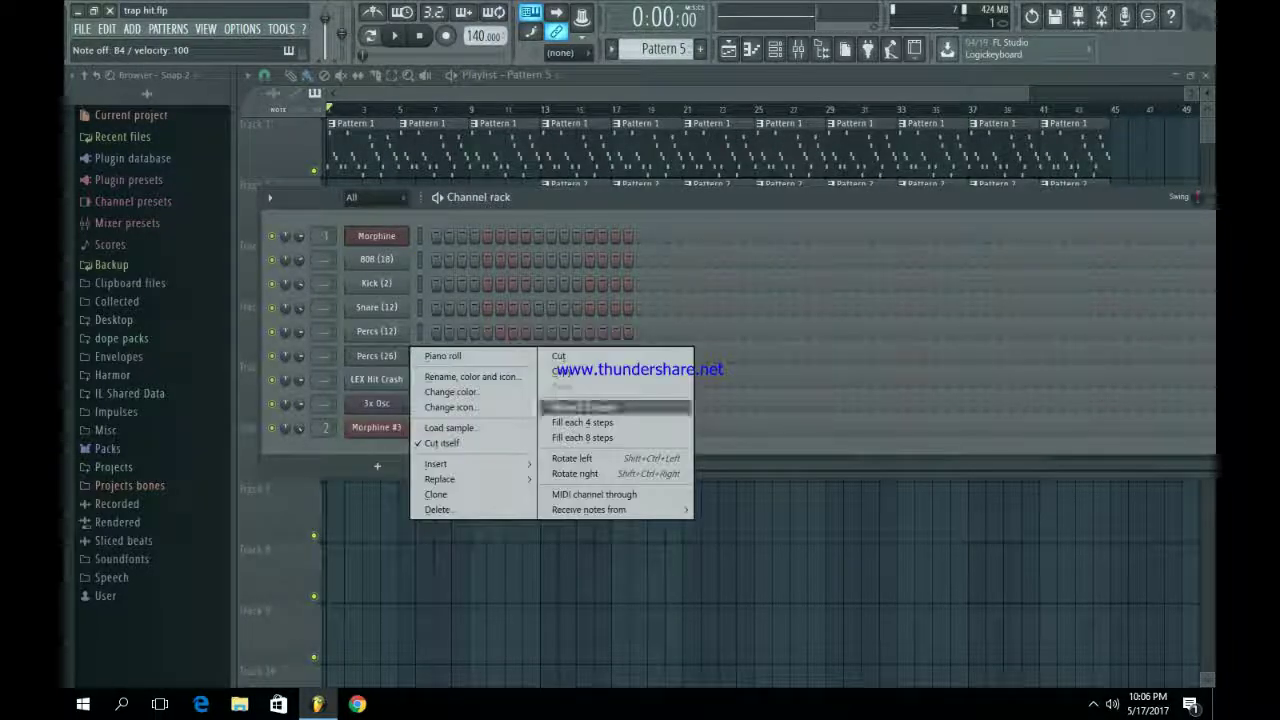
{"action": "left_click", "coordinate": [585, 407]}
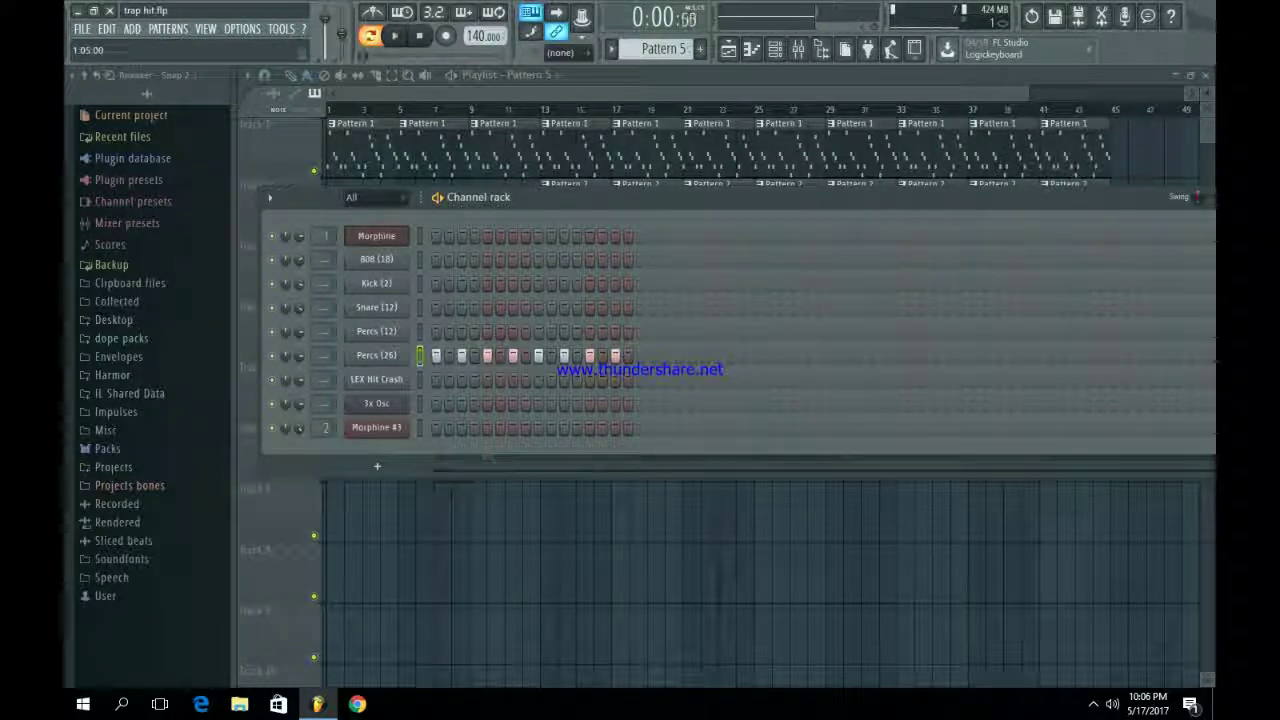
- In the Percs (26) piano roll, add an extra C5 hit within beat 2, copy bar 1's notes to bar 2 and play them
{"action": "right_click", "coordinate": [412, 352]}
{"action": "left_click", "coordinate": [432, 362]}
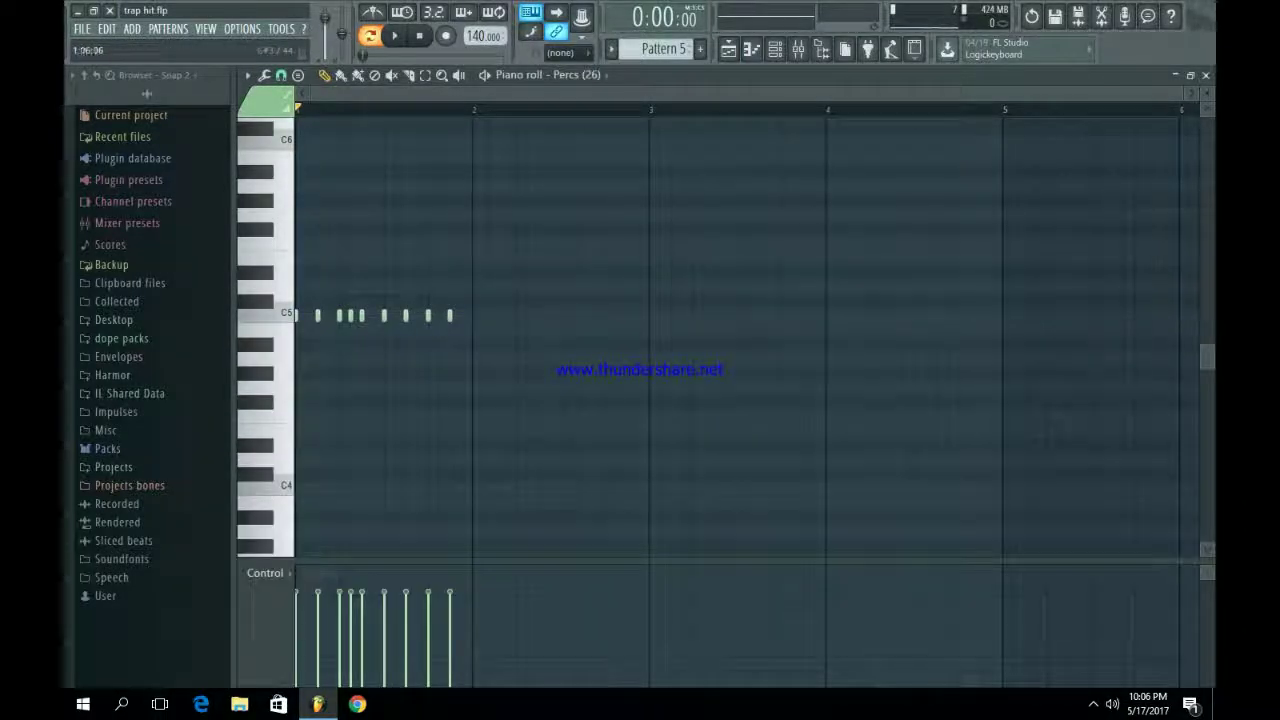
{"action": "key", "text": "ctrl+b"}
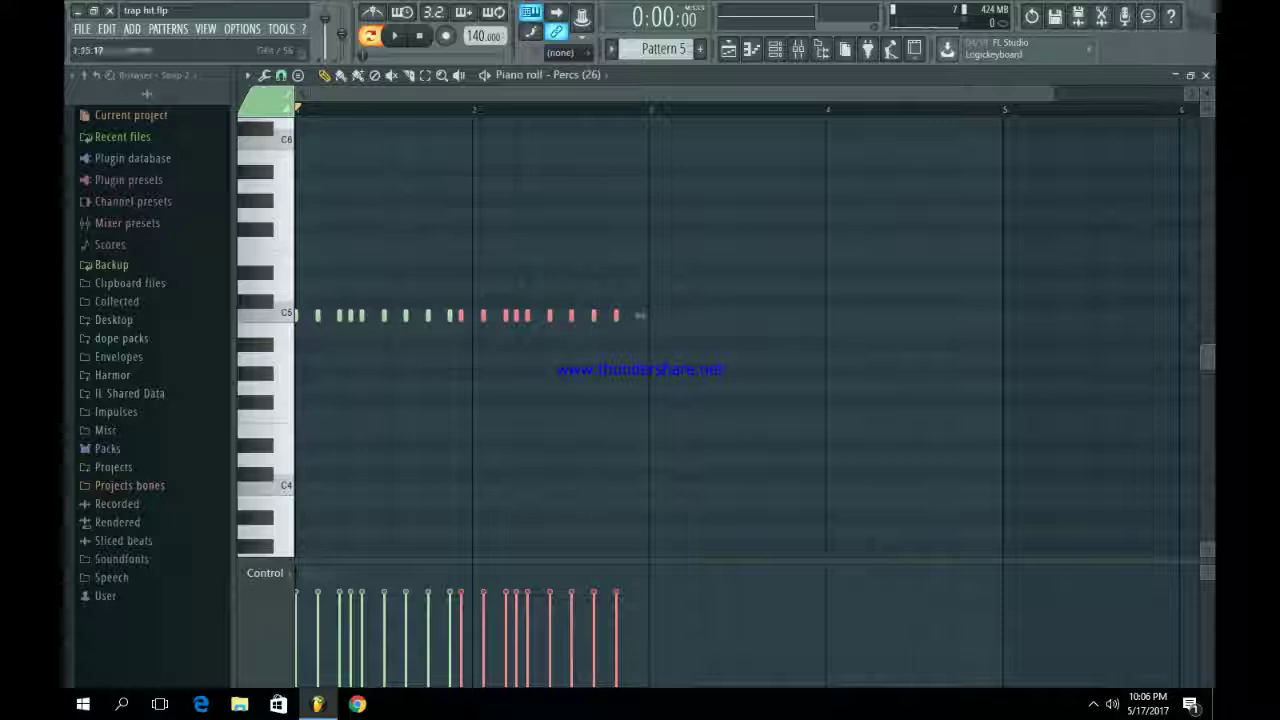
{"action": "key", "text": "shift+Right"}
{"action": "key", "text": "ctrl+d"}
{"action": "key", "text": "space"}
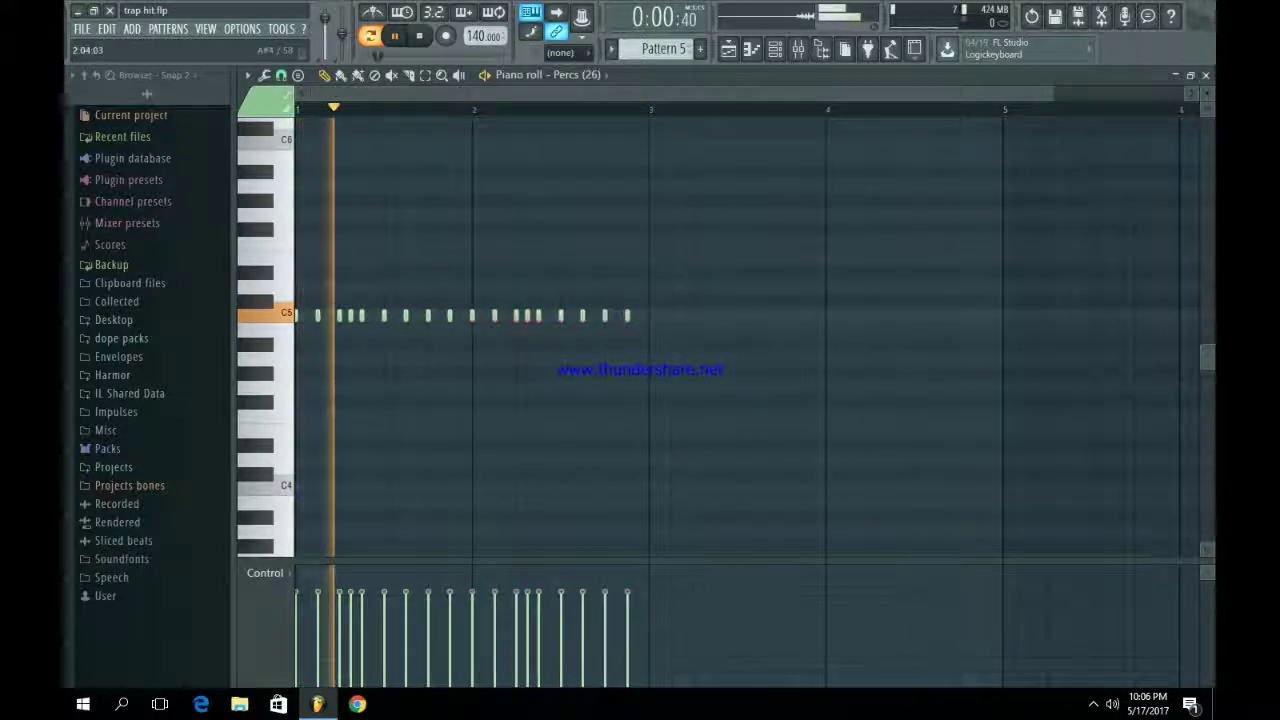
- Add an extra C5 hit in beat 4 of bar 1, remove the second hit of beat 3 in bar 2, and play the pattern
{"action": "left_click", "coordinate": [439, 315]}
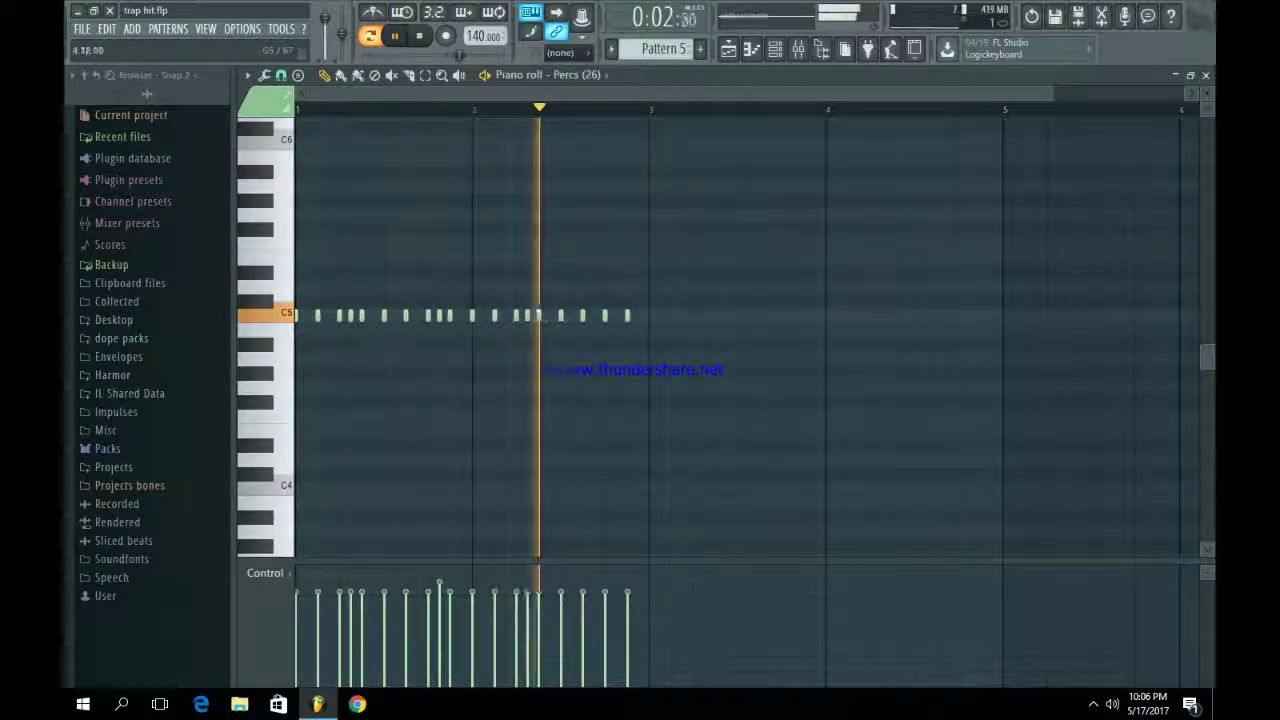
{"action": "key", "text": "space"}
{"action": "scroll", "coordinate": [603, 108], "scroll_direction": "up", "scroll_amount": 3}
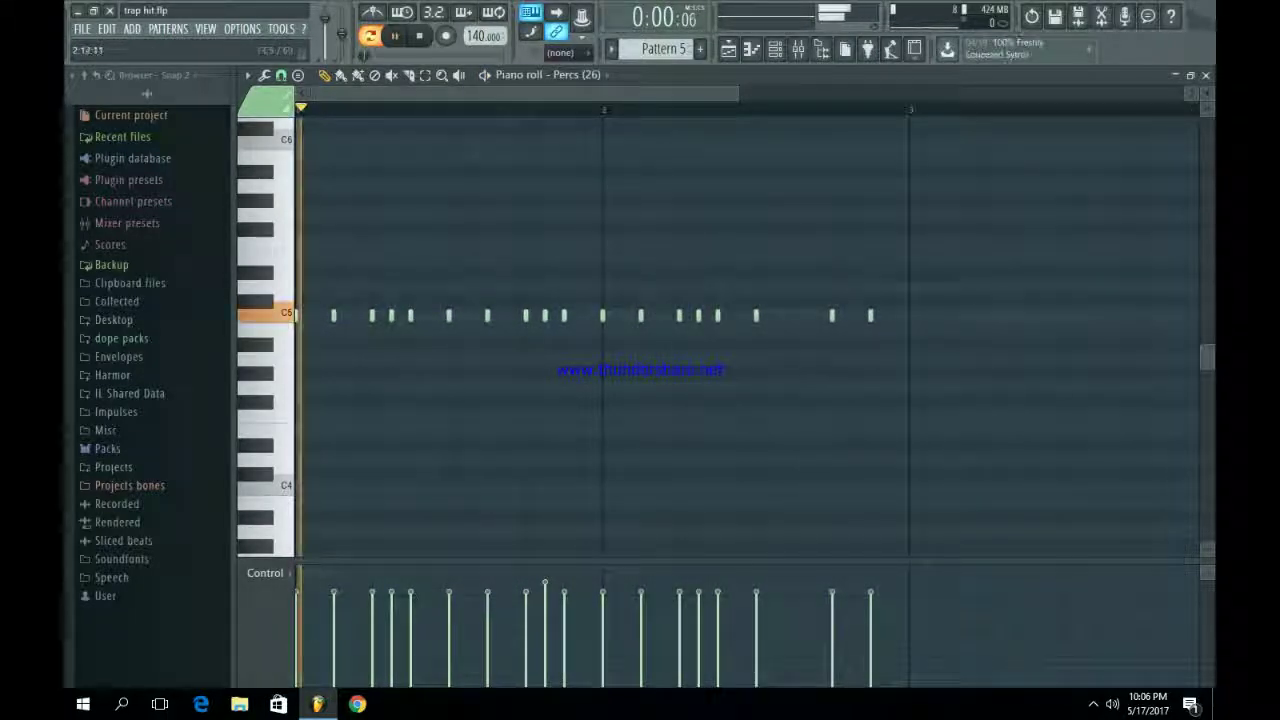
{"action": "key", "text": "space"}
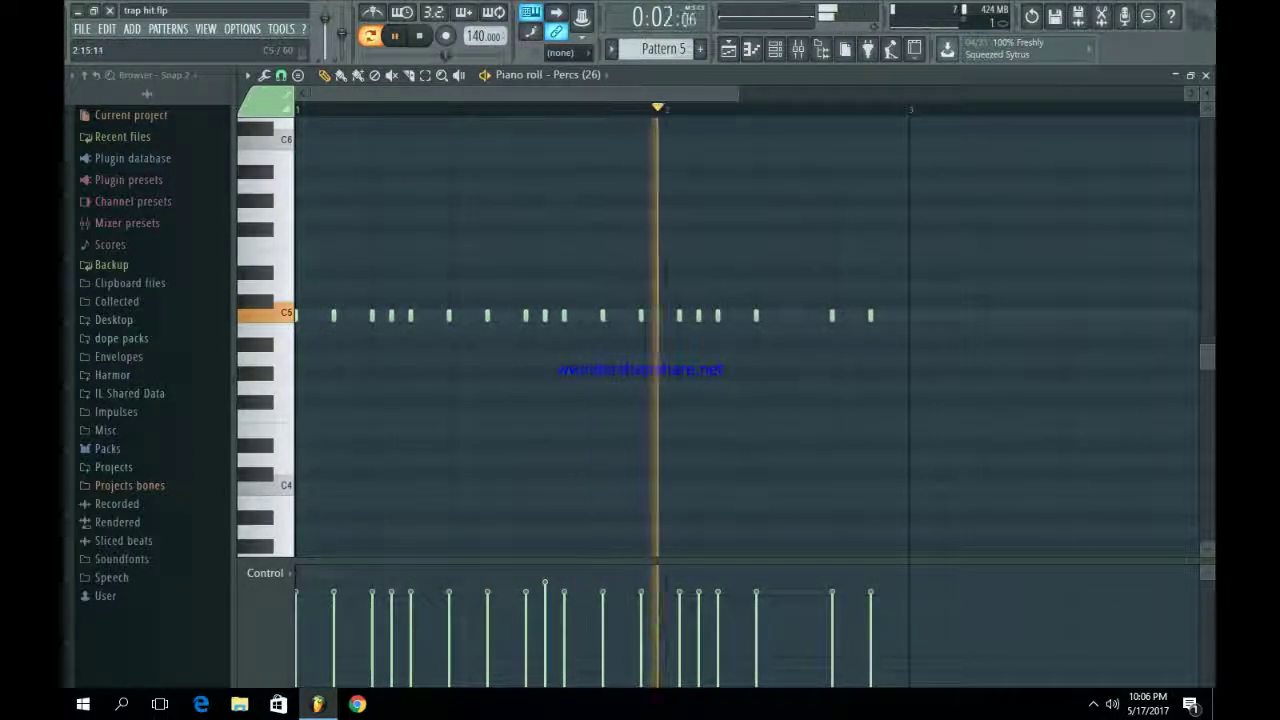
- Replace the last two hits of bar 2 with two off-grid C5 hits and play the Percs (26) part
{"action": "key", "text": "space"}
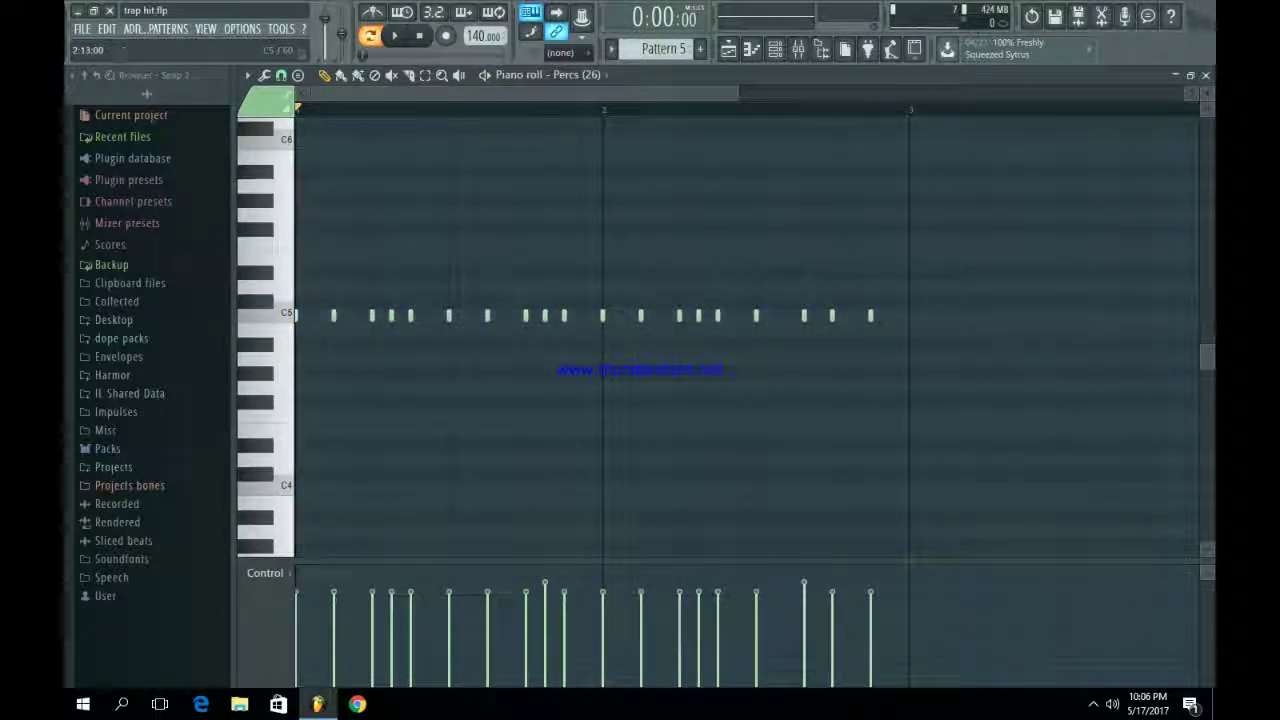
{"action": "key", "text": "ctrl+z"}
{"action": "key", "text": "space"}
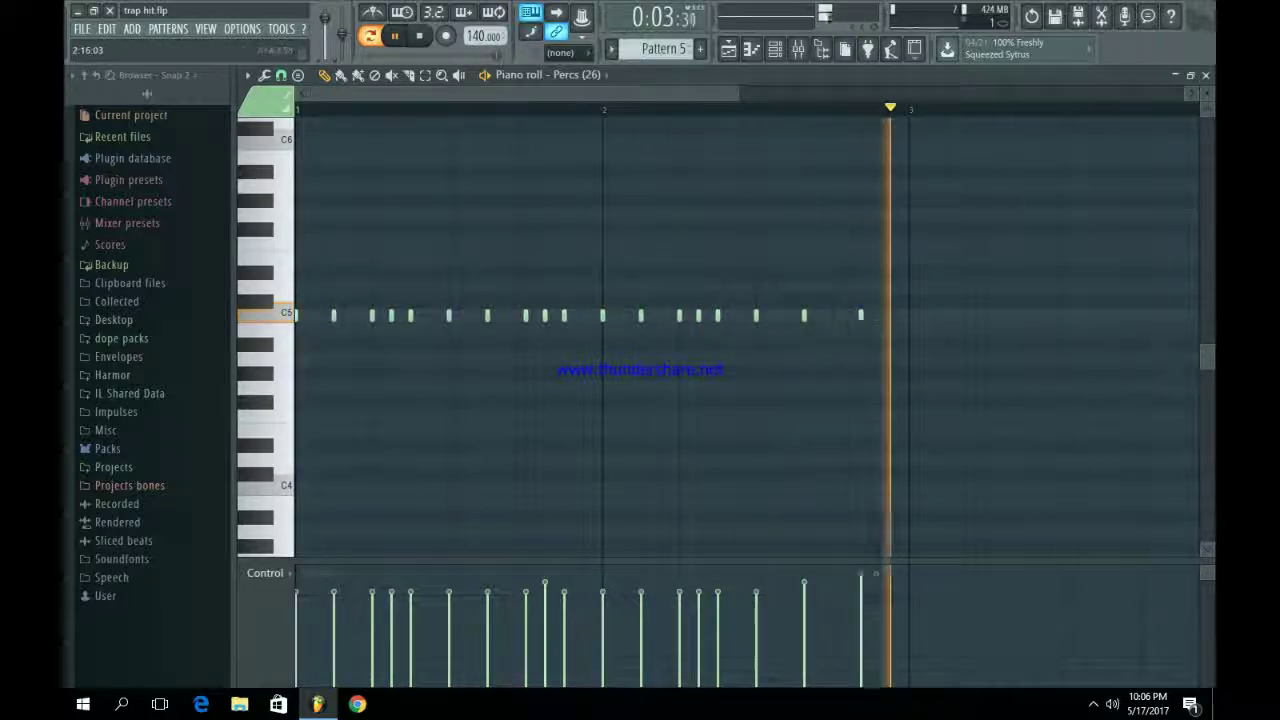
{"action": "key", "text": "space"}
- Fill playlist Track 5 with Pattern 5 clips from bar 21 through bar 44
{"action": "key", "text": "F5"}
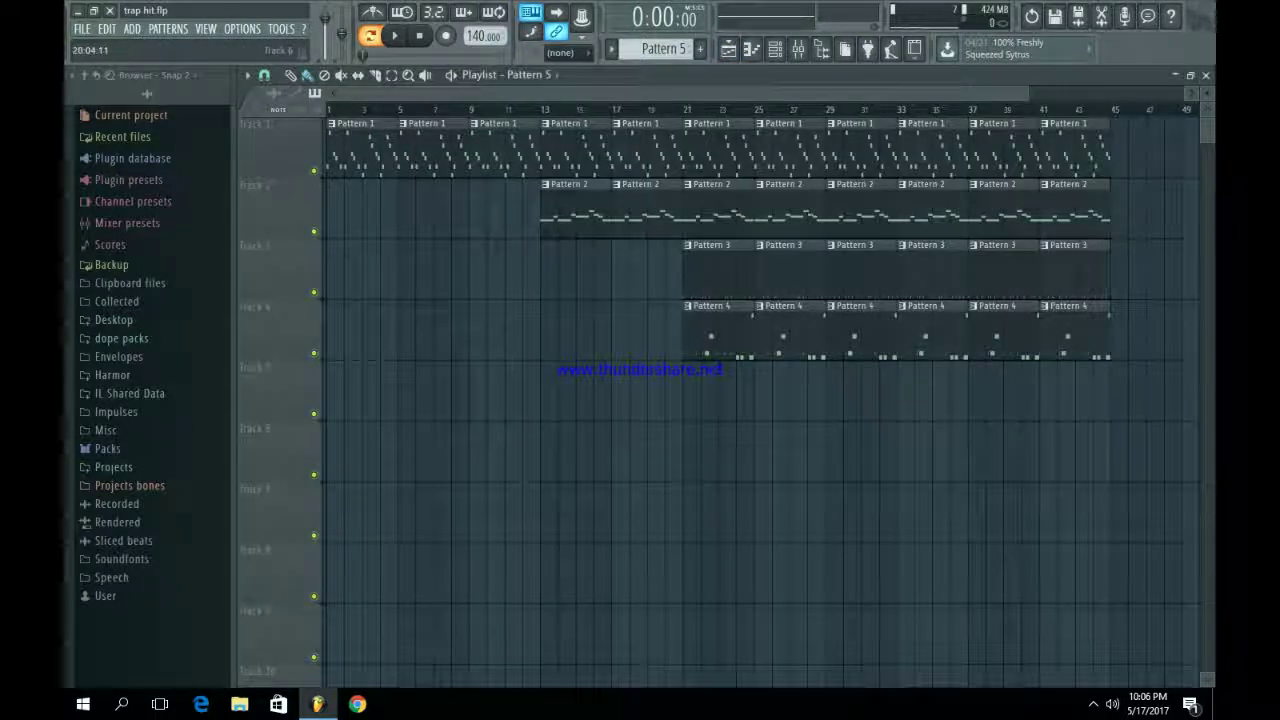
{"action": "left_click_drag", "start_coordinate": [688, 367], "coordinate": [1100, 367]}
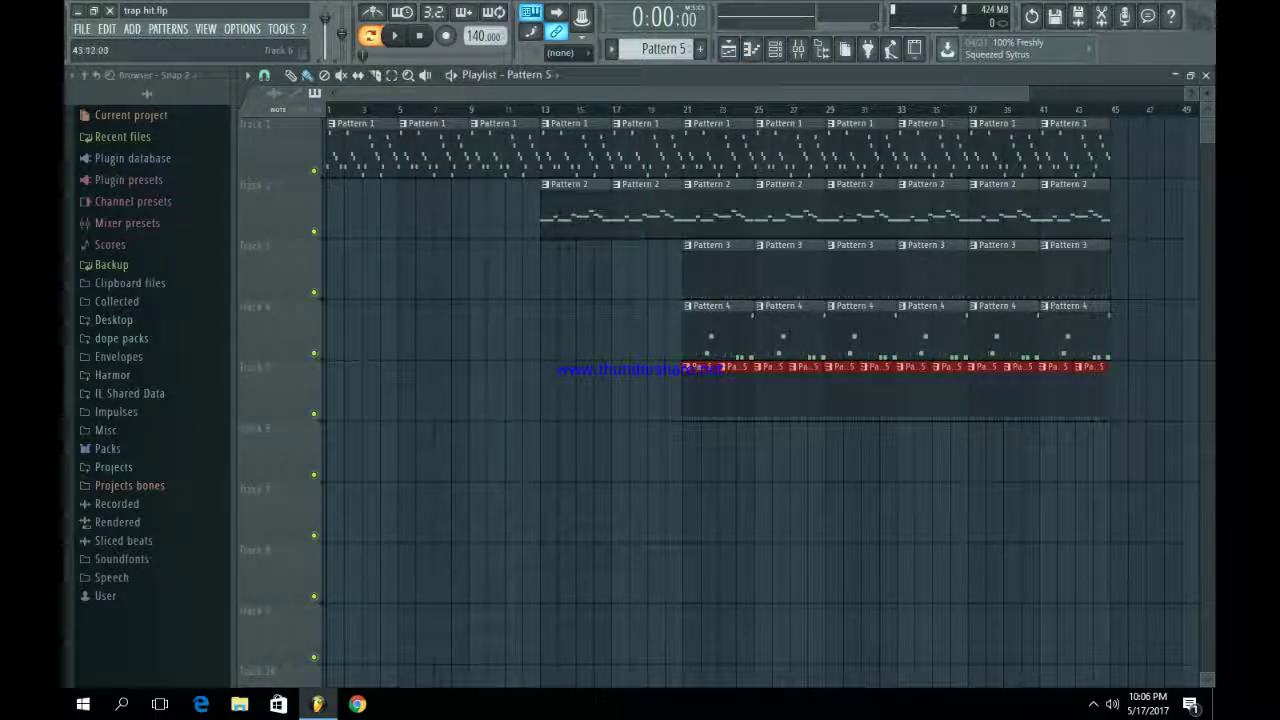
{"action": "scroll", "coordinate": [656, 430], "scroll_direction": "up", "scroll_amount": 6}
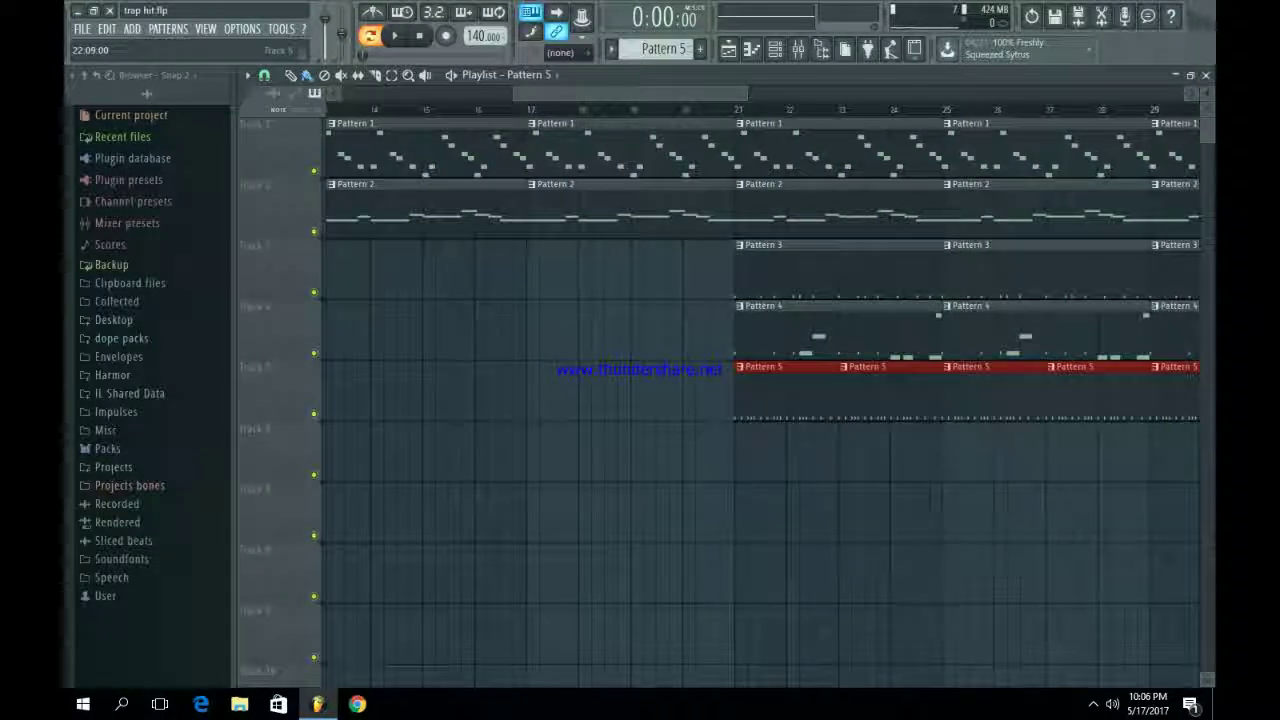
{"action": "scroll", "coordinate": [760, 400], "scroll_direction": "down", "scroll_amount": 5}
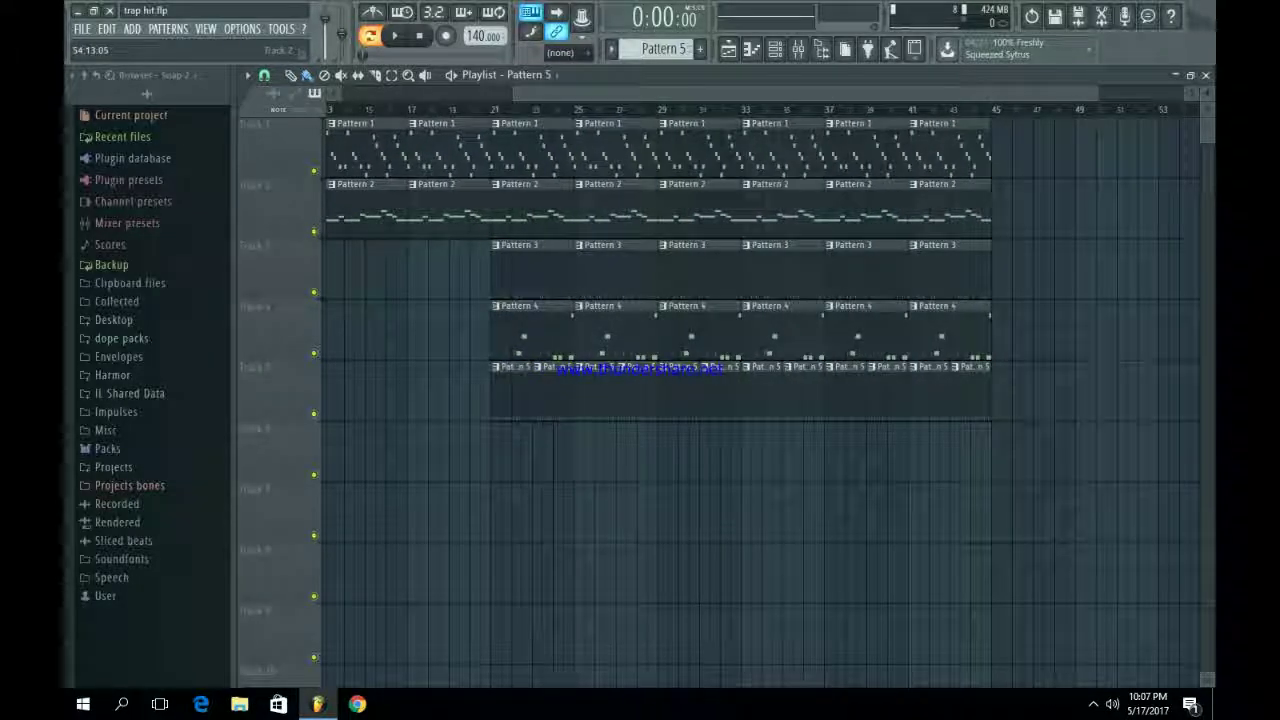
{"action": "scroll", "coordinate": [760, 400], "scroll_direction": "up", "scroll_amount": 5}
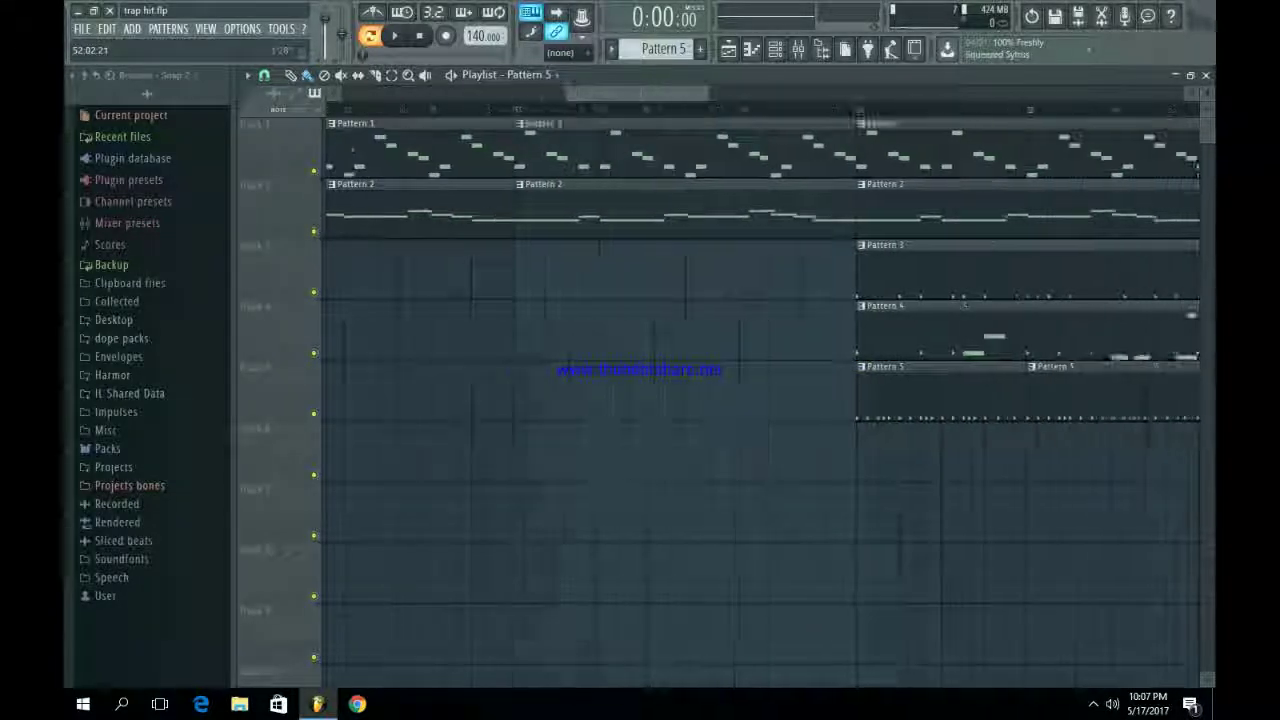
{"action": "scroll", "coordinate": [760, 400], "scroll_direction": "down", "scroll_amount": 3}
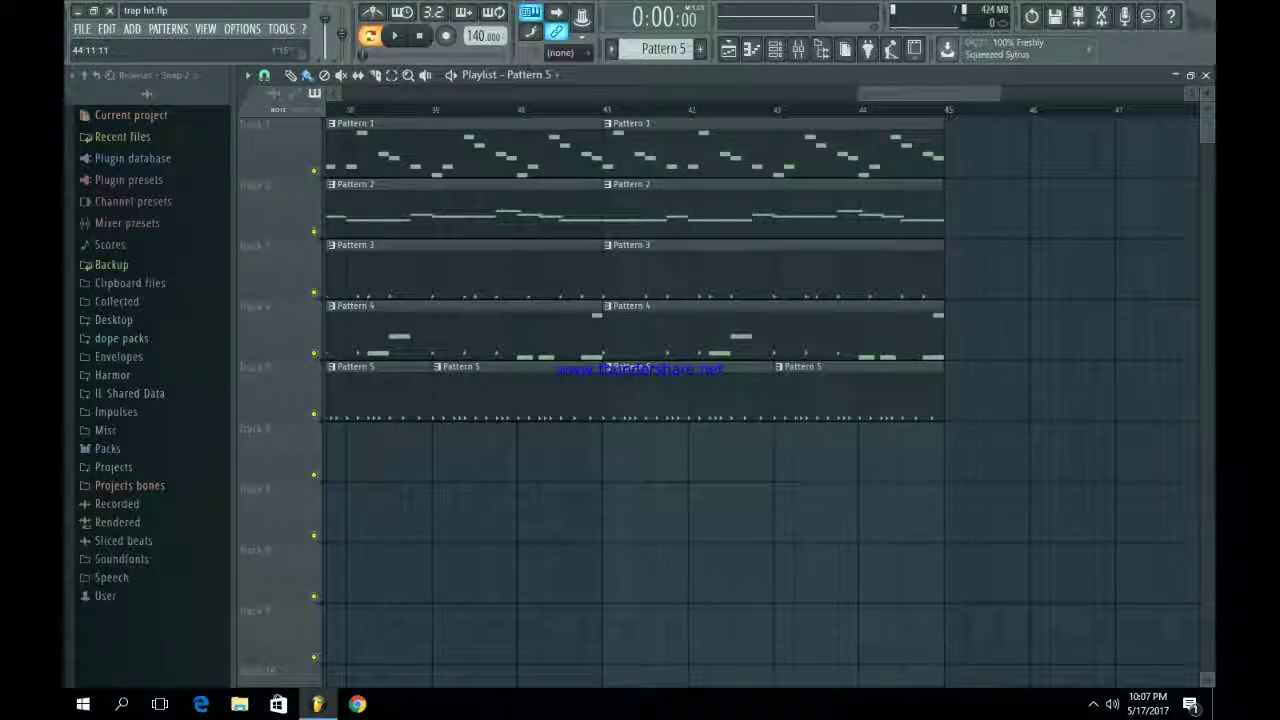
- Create Pattern 6 with a LEX Hit Crash hit on step 1 and place its clip on Track 6 at bar 21
{"action": "scroll", "coordinate": [760, 400], "scroll_direction": "down", "scroll_amount": 3}
{"action": "key", "text": "F6"}
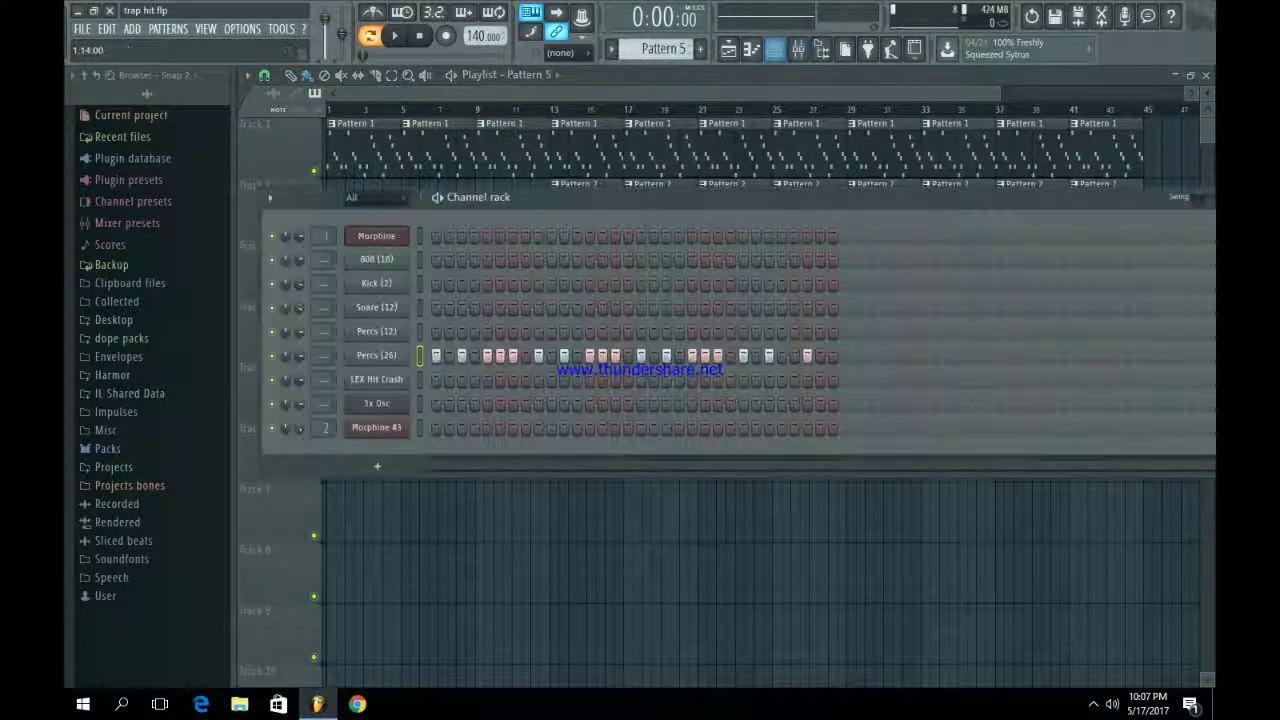
{"action": "key", "text": "F4"}
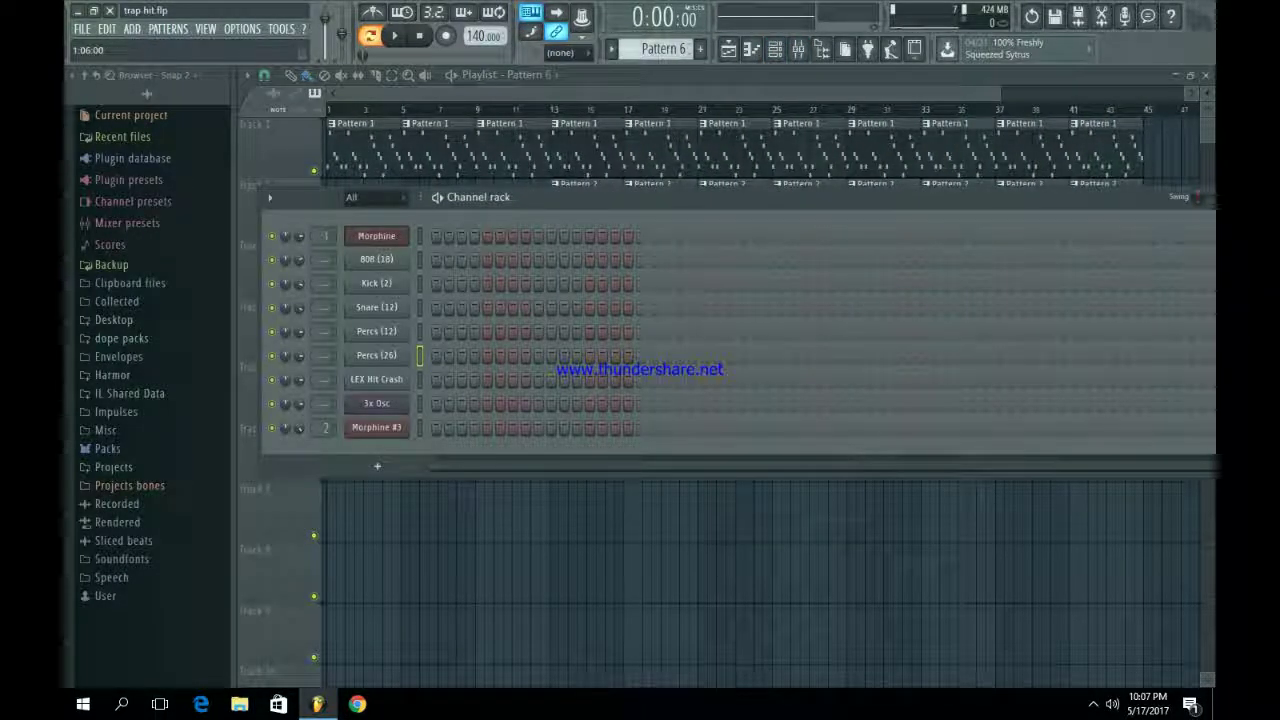
{"action": "key", "text": "F6"}
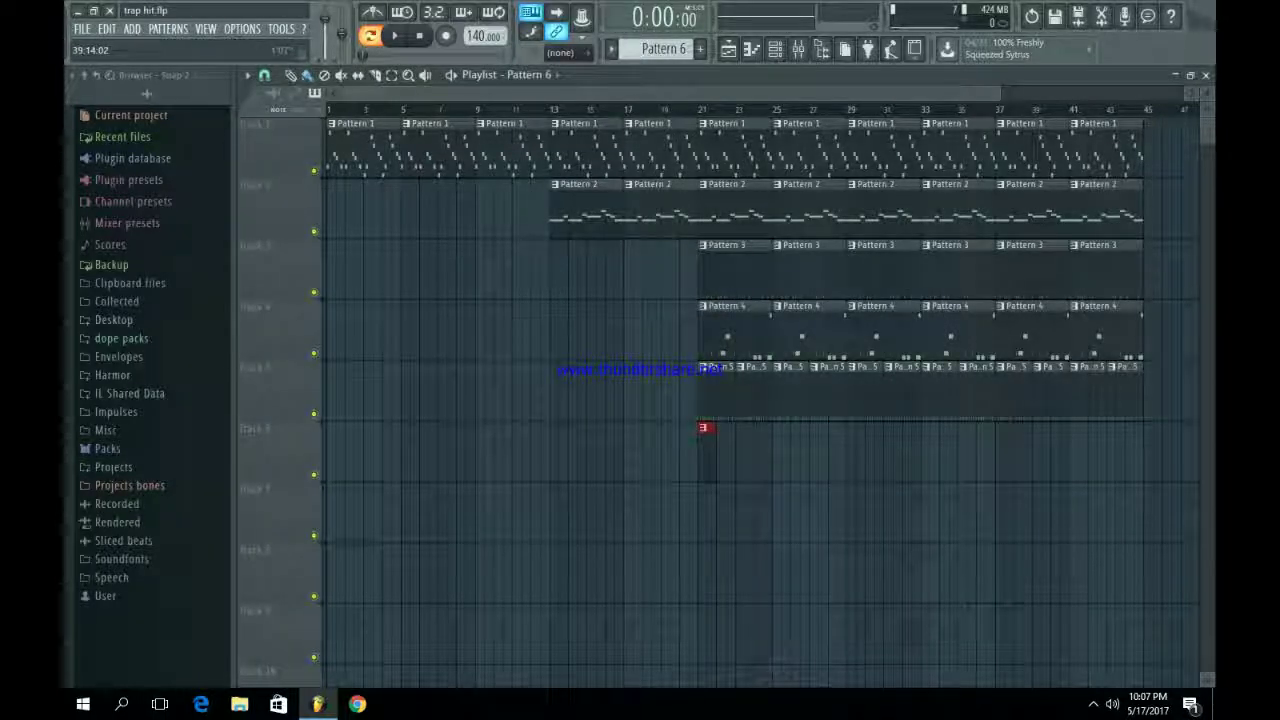
{"action": "scroll", "coordinate": [814, 400], "scroll_direction": "up", "scroll_amount": 3}
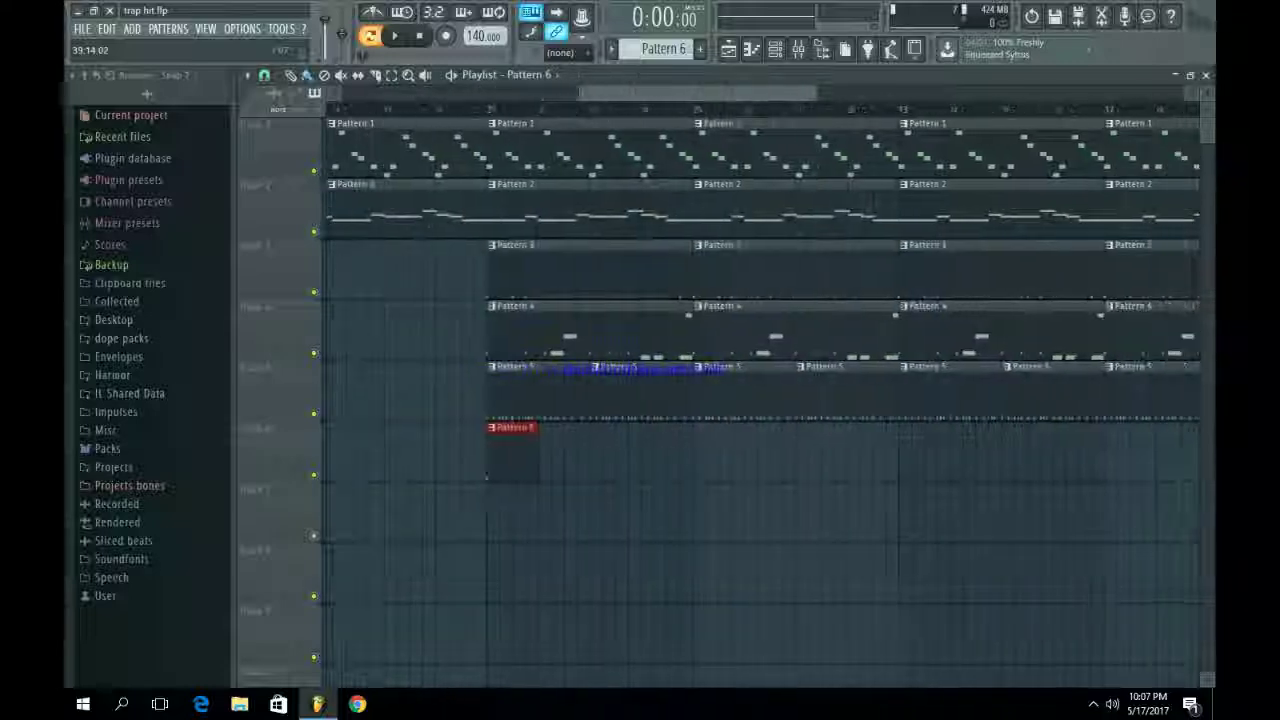
{"action": "scroll", "coordinate": [760, 400], "scroll_direction": "down", "scroll_amount": 3}
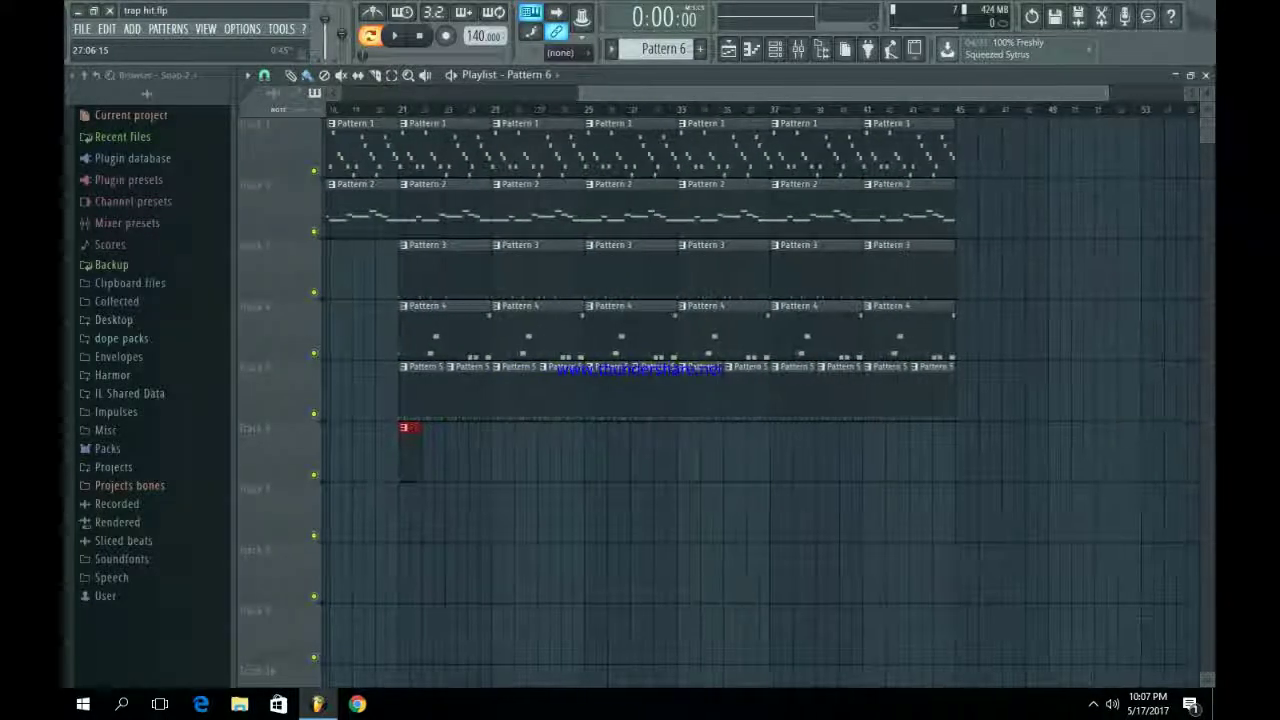
- Duplicate the Pattern 1, Pattern 2 and Pattern 3 clips to extend playlist Tracks 1 to 3 from bar 45 through bar 60
{"action": "left_click_drag", "start_coordinate": [1013, 119], "coordinate": [648, 165]}
{"action": "key", "text": "ctrl+b"}
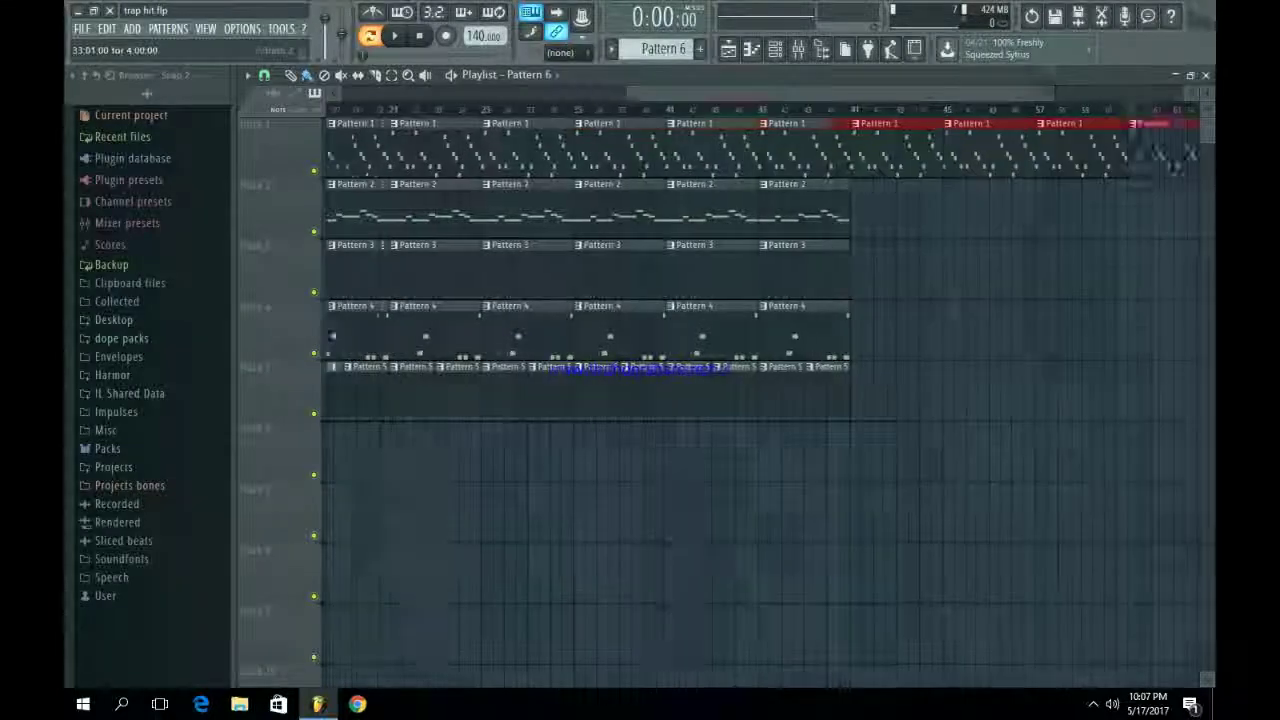
{"action": "key", "text": "ctrl+d"}
{"action": "left_click_drag", "start_coordinate": [786, 178], "coordinate": [384, 234]}
{"action": "key", "text": "ctrl+b"}
{"action": "left_click_drag", "start_coordinate": [794, 240], "coordinate": [468, 300]}
{"action": "key", "text": "ctrl+b"}
{"action": "left_click_drag", "start_coordinate": [1025, 299], "coordinate": [1018, 245]}
{"action": "key", "text": "ctrl+b"}
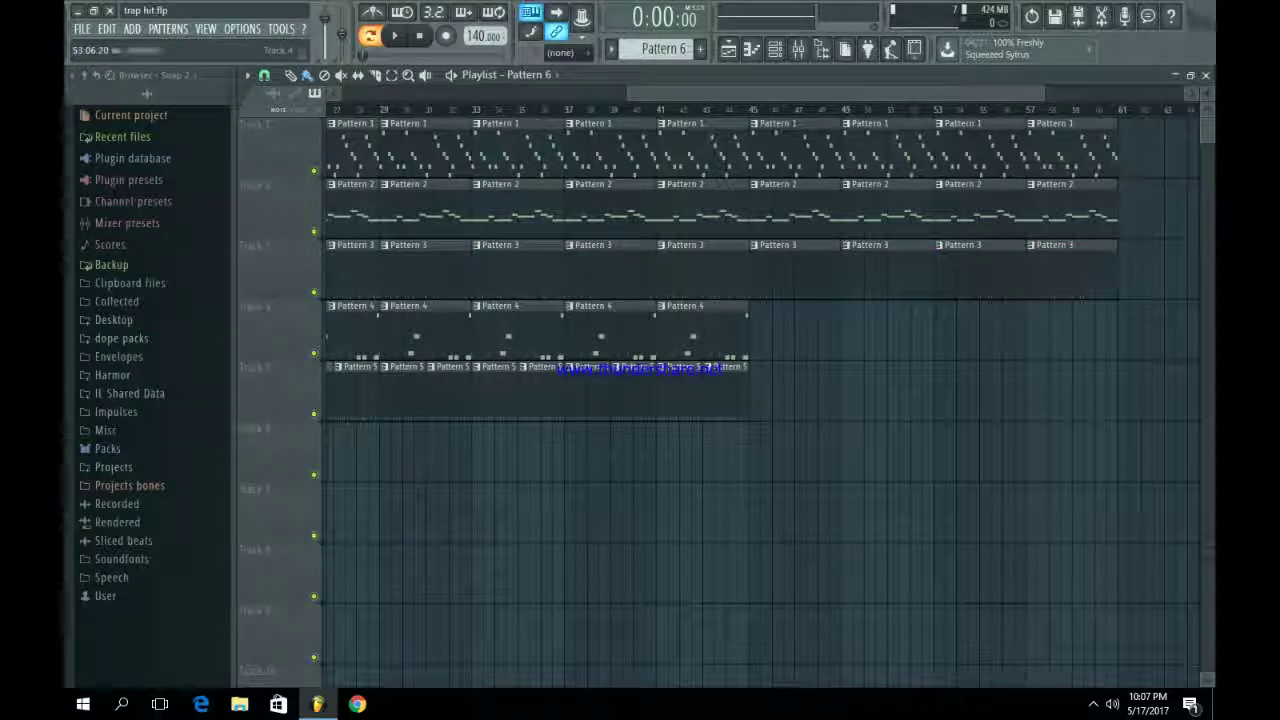
- Copy the Morphine melody from Pattern 1 into the 3x Osc channel of a new Pattern 7
{"action": "key", "text": "F6"}
{"action": "key", "text": "KP_Subtract"}
{"action": "key", "text": "KP_Subtract"}
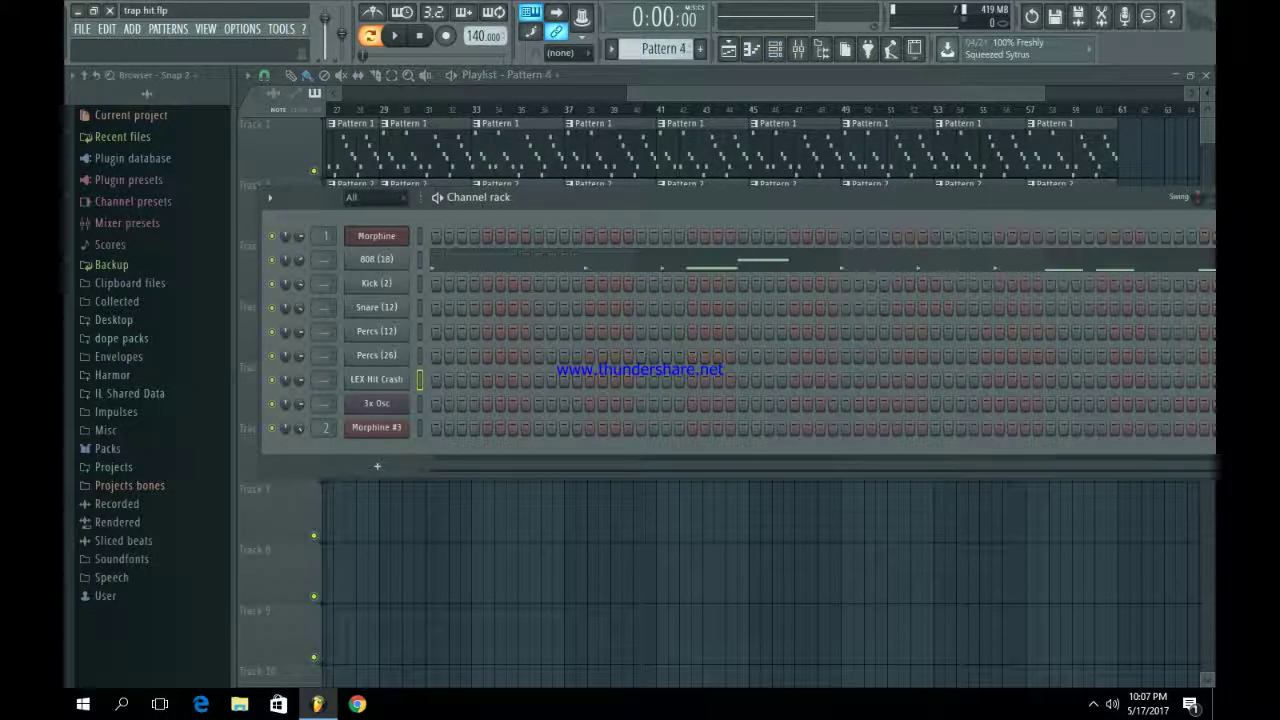
{"action": "key", "text": "KP_Subtract"}
{"action": "key", "text": "KP_Subtract"}
{"action": "key", "text": "KP_Subtract"}
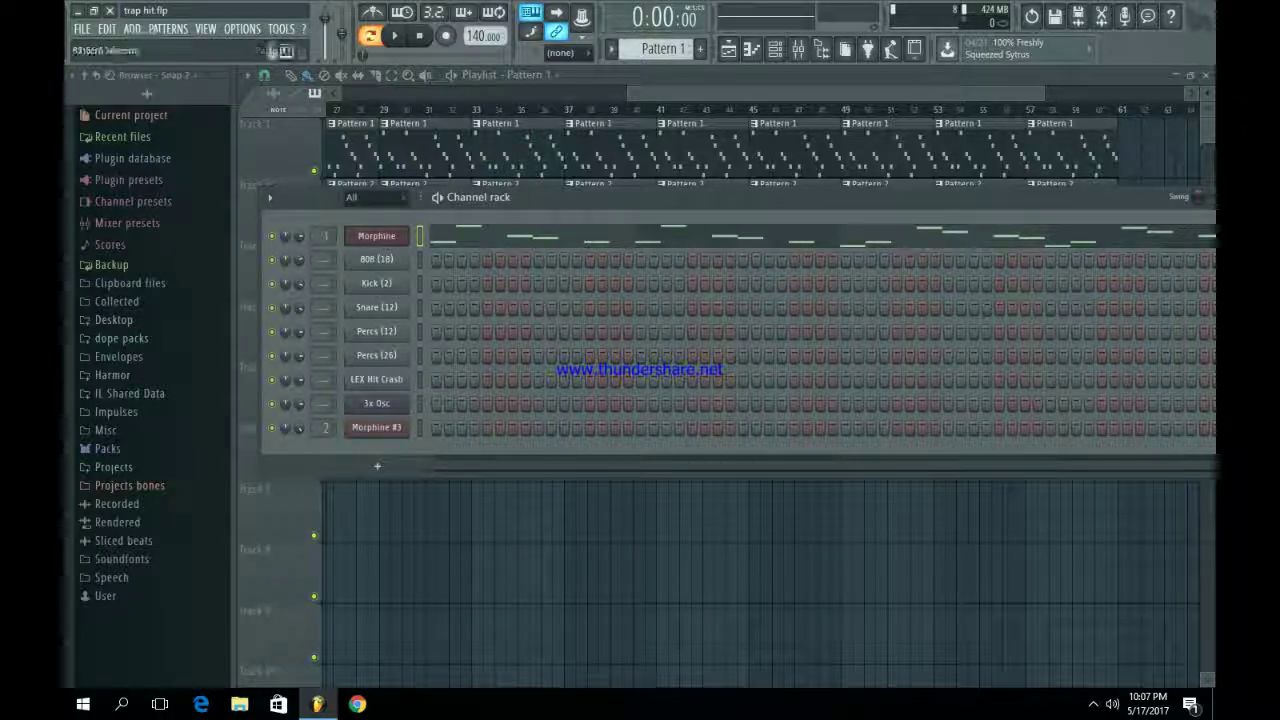
{"action": "key", "text": "KP_Add"}
{"action": "key", "text": "KP_Add"}
{"action": "key", "text": "KP_Add"}
{"action": "key", "text": "KP_Add"}
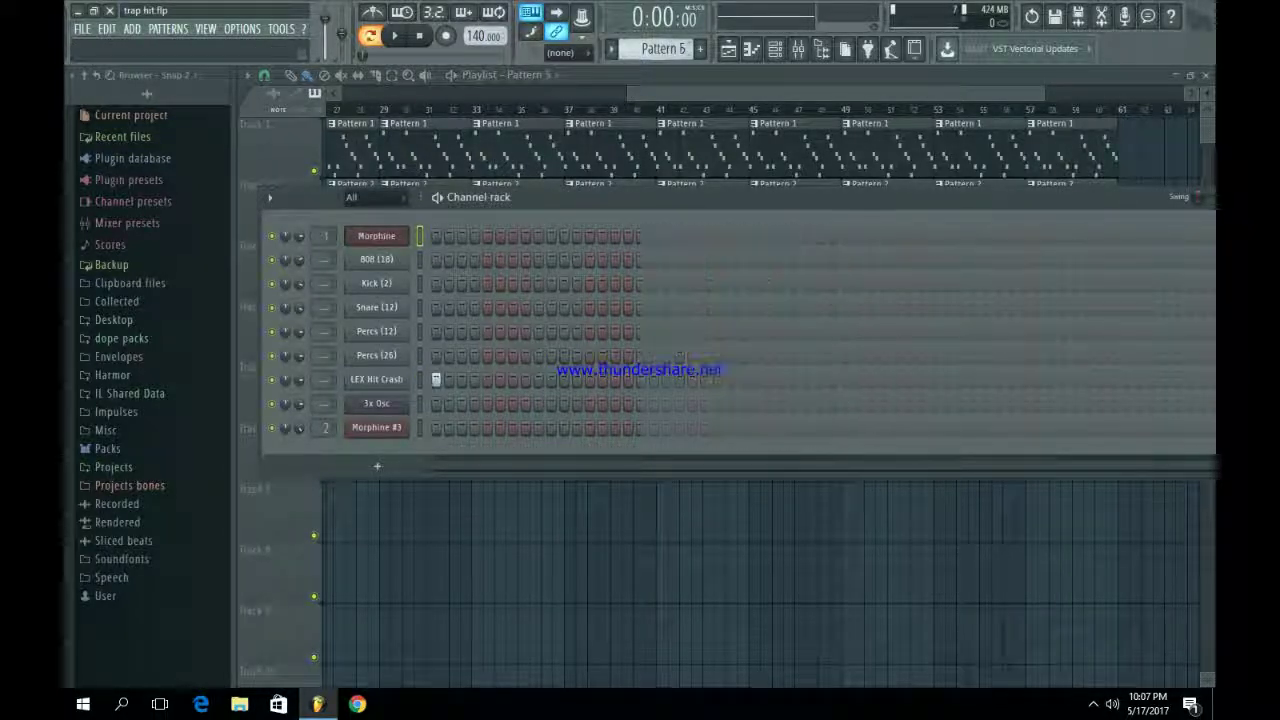
{"action": "left_click", "coordinate": [376, 403]}
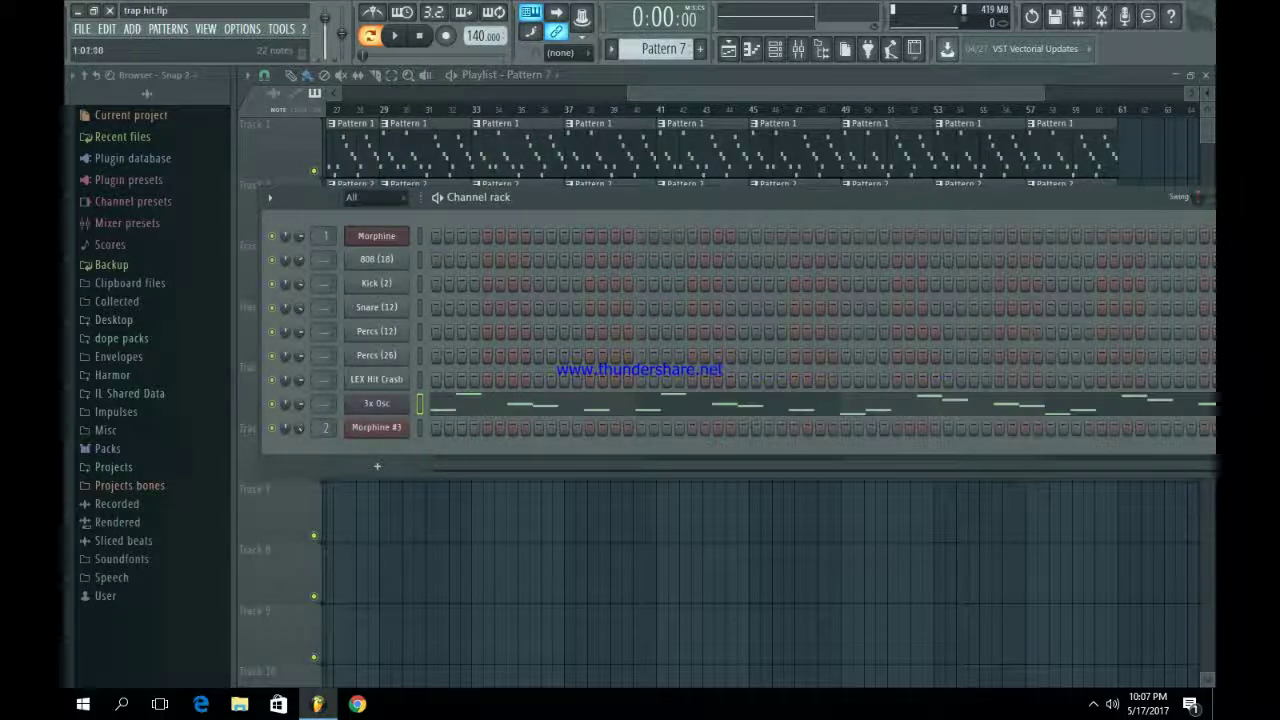
- In the 3x Osc piano roll, replace the melody in bars 1 and 2 with one-bar A4 and F4 notes and play them
{"action": "key", "text": "F7"}
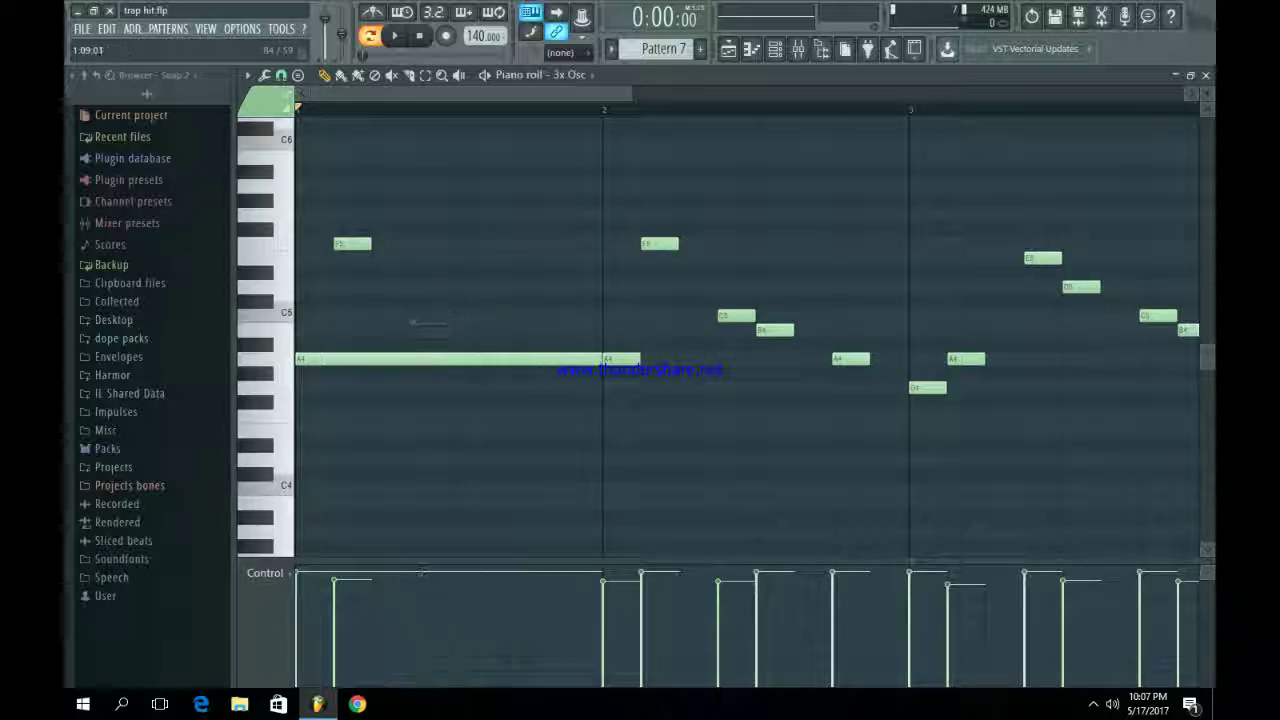
{"action": "left_click_drag", "start_coordinate": [650, 387], "coordinate": [650, 416]}
{"action": "key", "text": "space"}
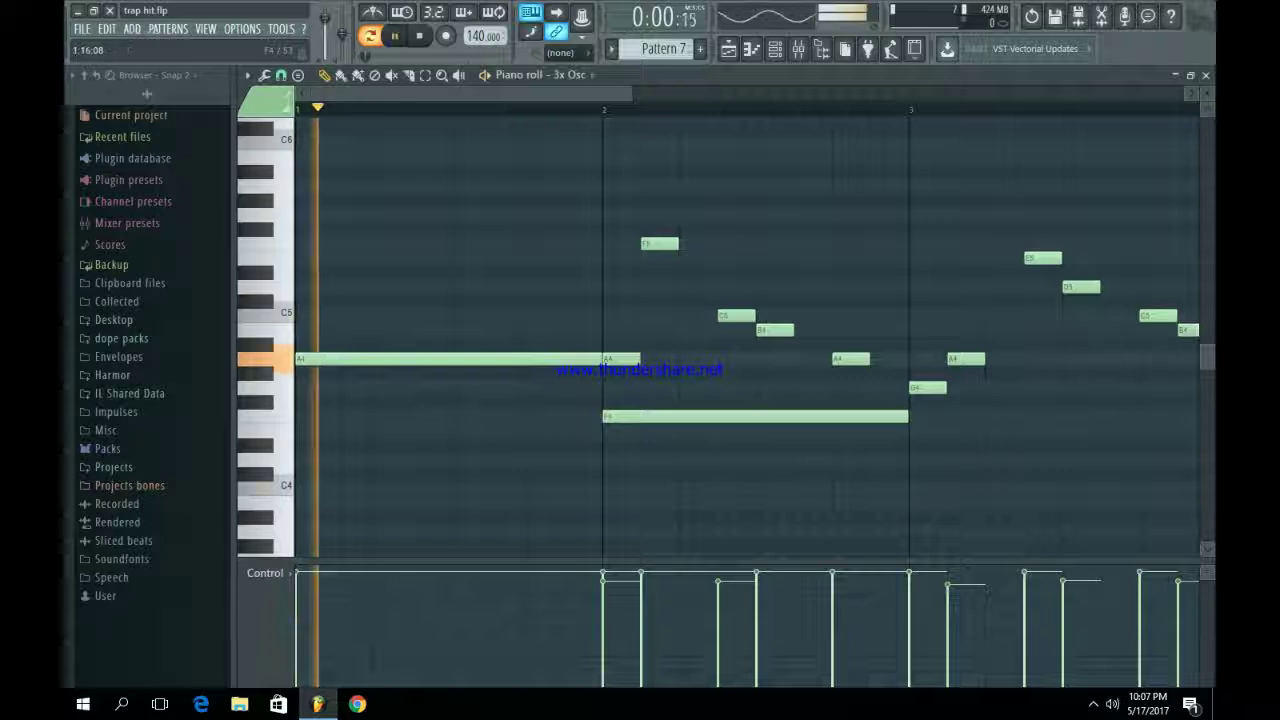
{"action": "key", "text": "space"}
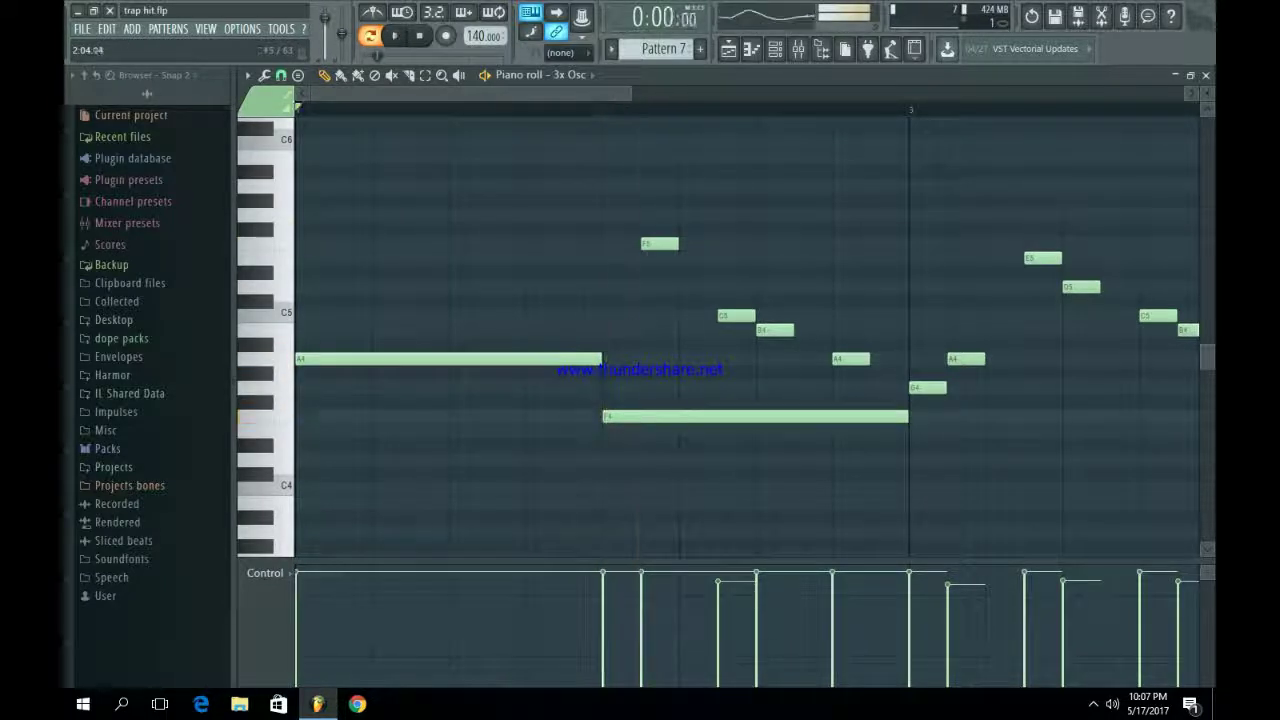
{"action": "key", "text": "space"}
{"action": "scroll", "coordinate": [640, 330], "scroll_direction": "down", "scroll_amount": 2}
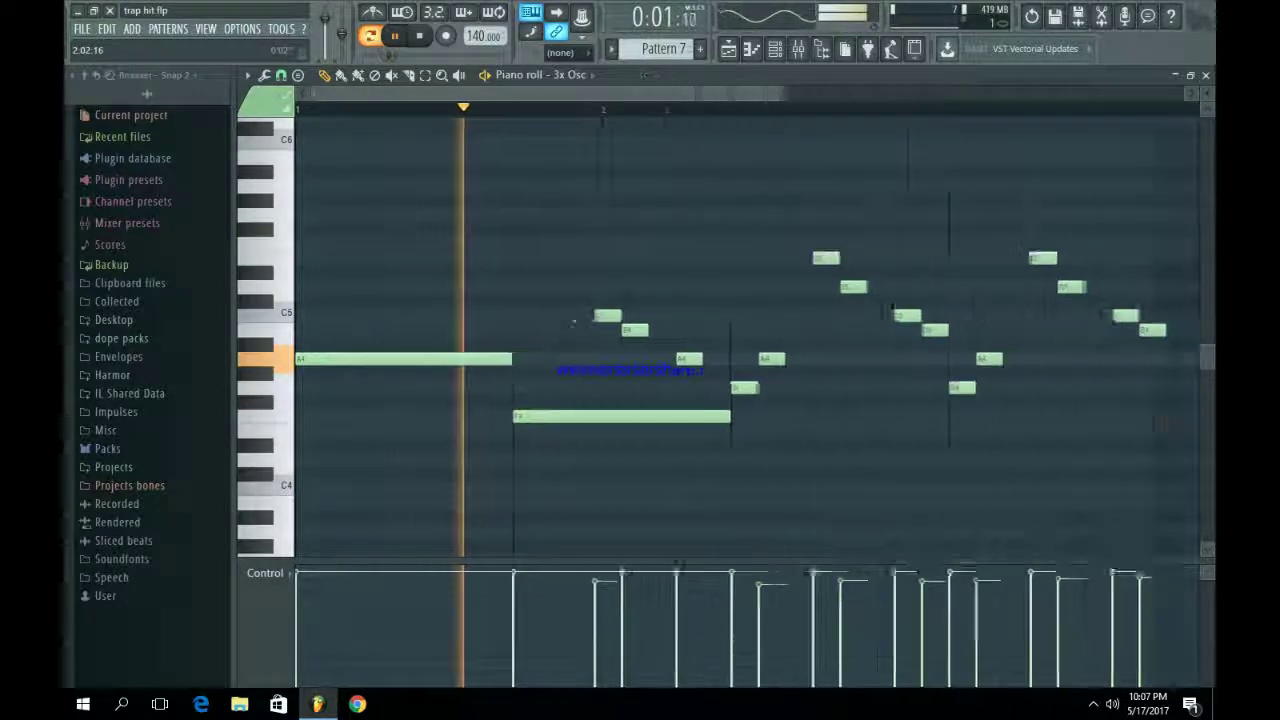
{"action": "key", "text": "space"}
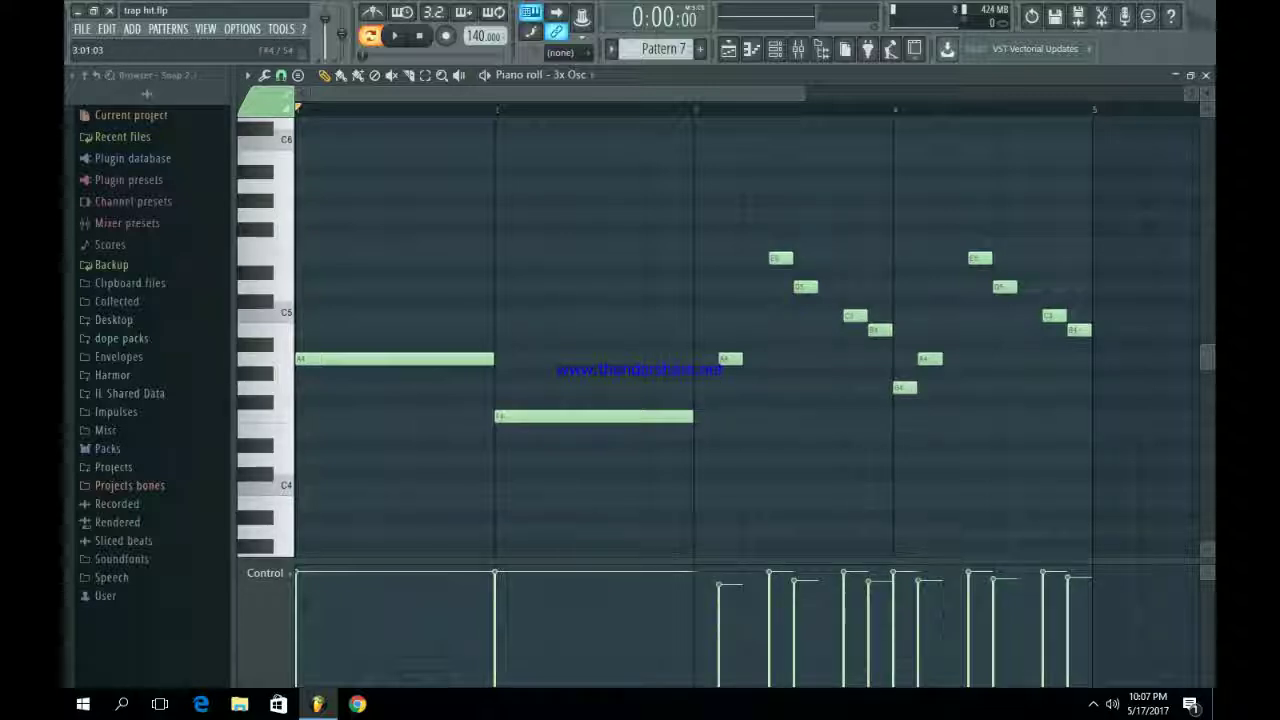
- Replace the melody in bars 3 and 4 with one-bar G4 and A4 notes and play the 3x Osc part
{"action": "left_click", "coordinate": [705, 387]}
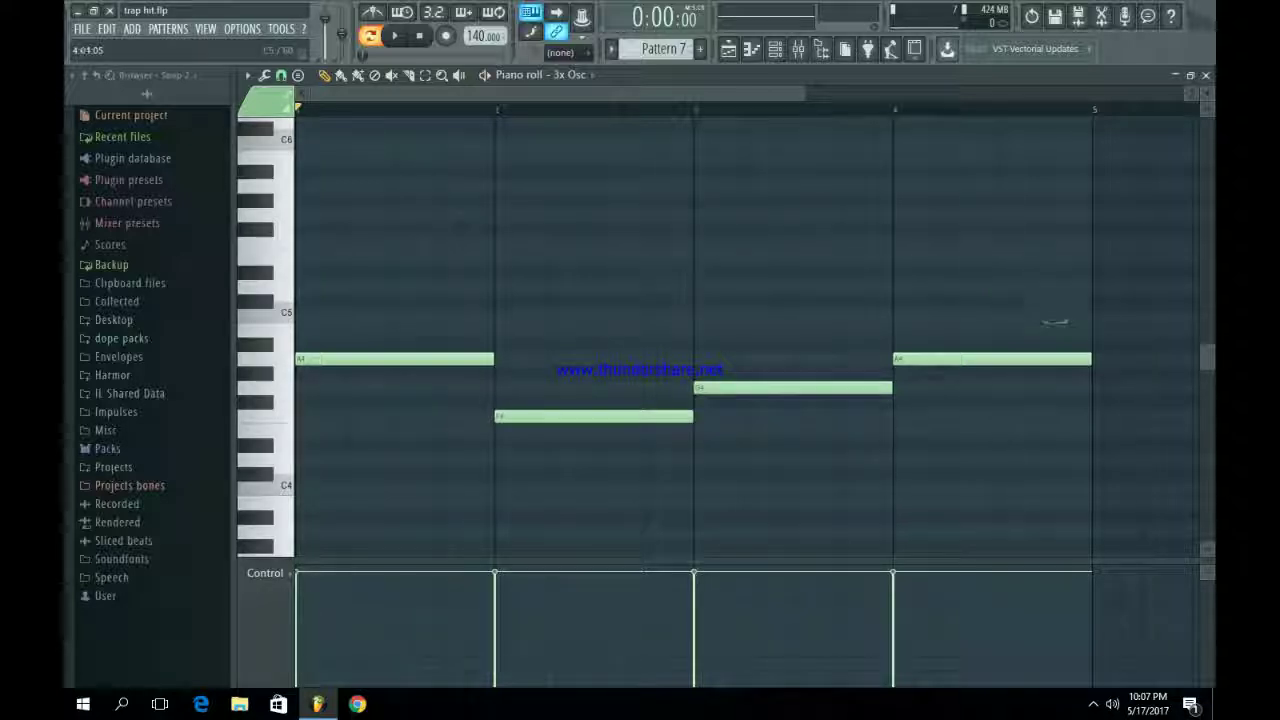
{"action": "key", "text": "space"}
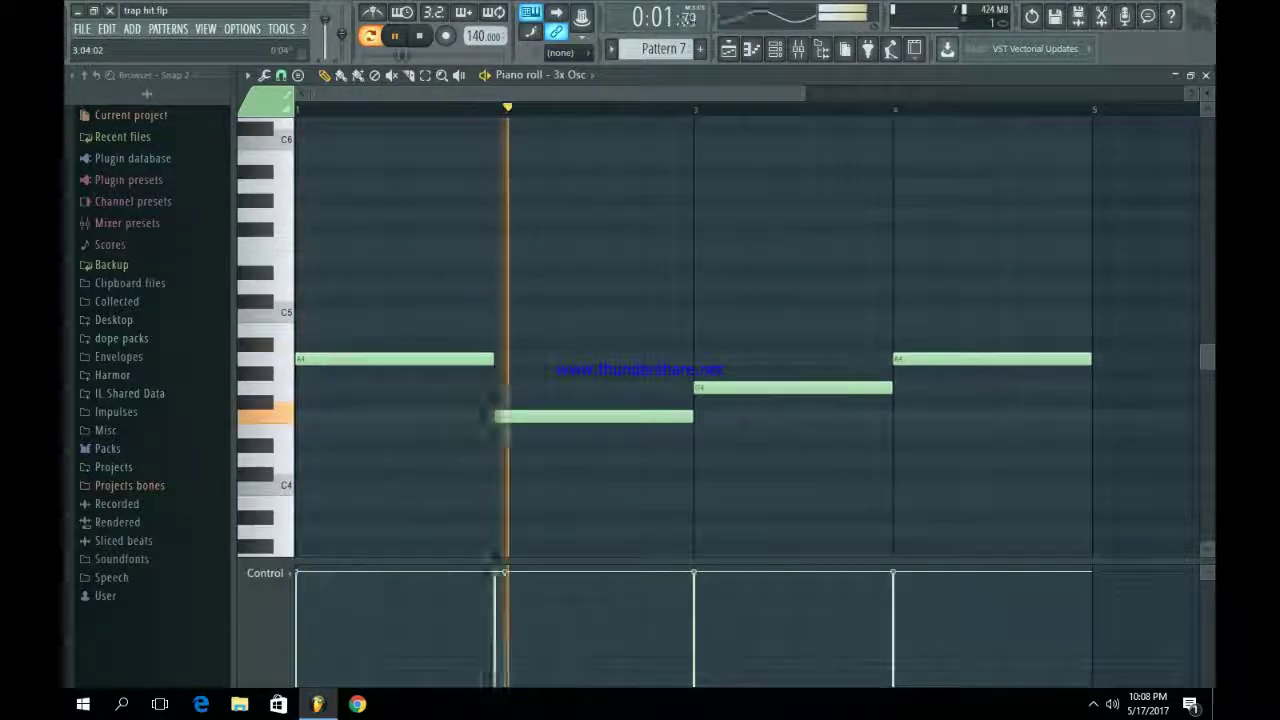
{"action": "key", "text": "space"}
- Transpose all the 3x Osc notes down one octave and play the pattern
{"action": "scroll", "coordinate": [753, 387], "scroll_direction": "down", "scroll_amount": 2}
{"action": "key", "text": "ctrl+a"}
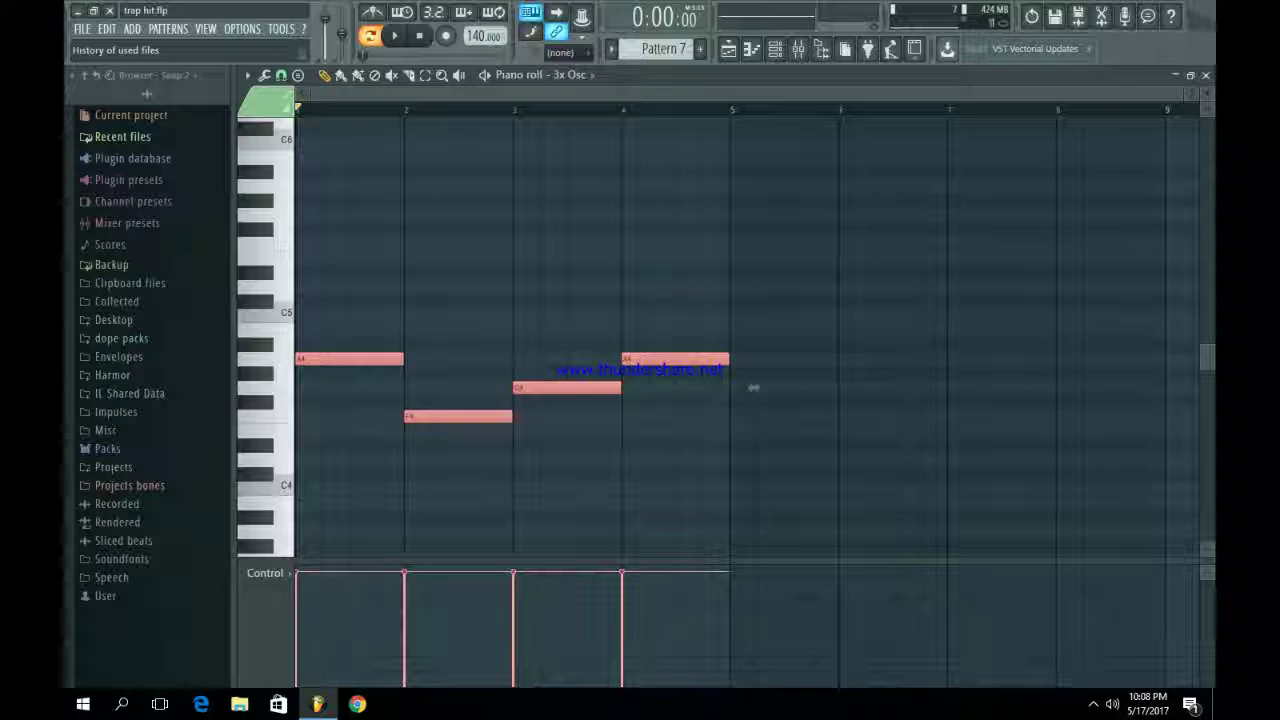
{"action": "key", "text": "ctrl+Down"}
{"action": "key", "text": "space"}
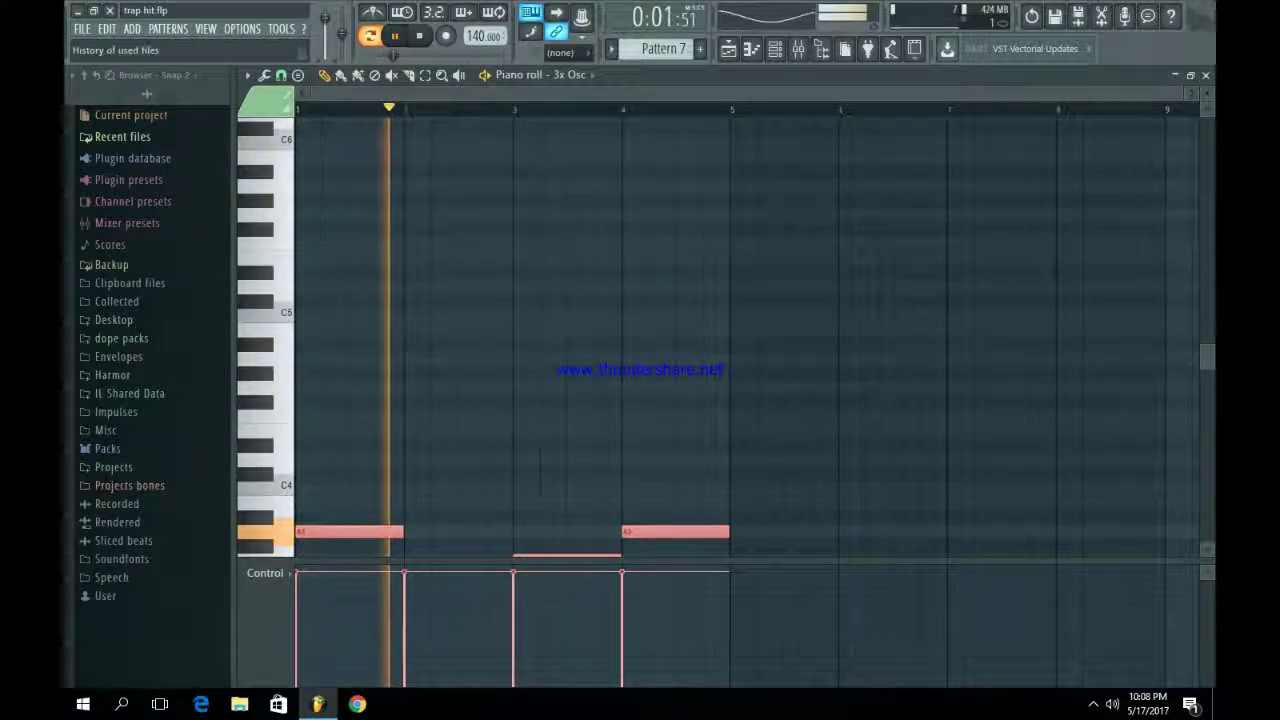
- Fill playlist Track 6 with Pattern 7 clips from bar 45 through bar 60
{"action": "key", "text": "F5"}
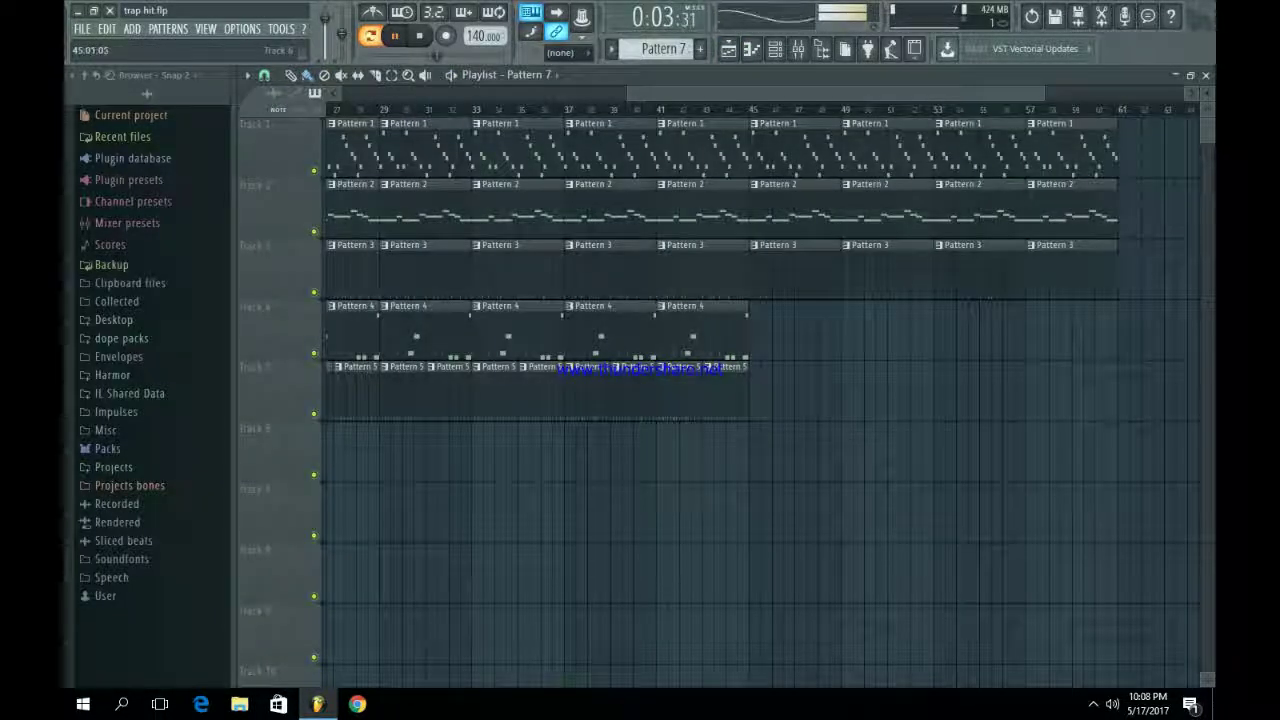
{"action": "left_click_drag", "start_coordinate": [760, 445], "coordinate": [1070, 445]}
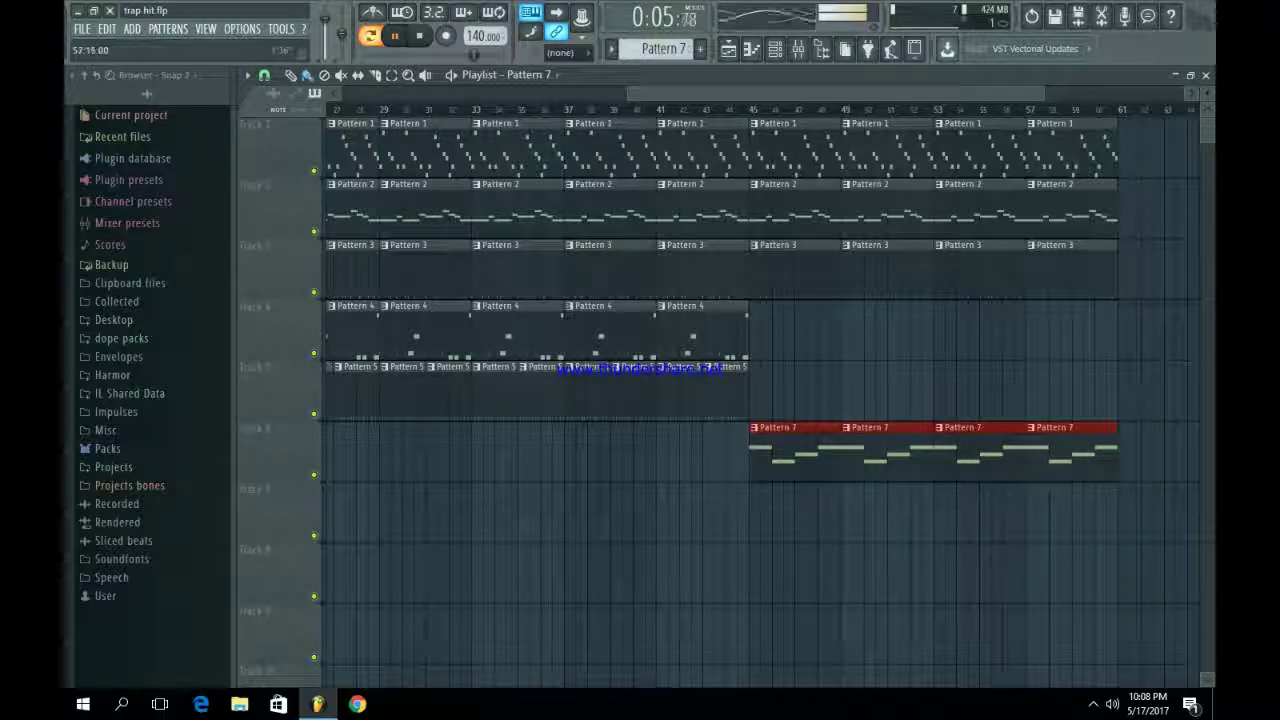
{"action": "scroll", "coordinate": [532, 110], "scroll_direction": "up", "scroll_amount": 5}
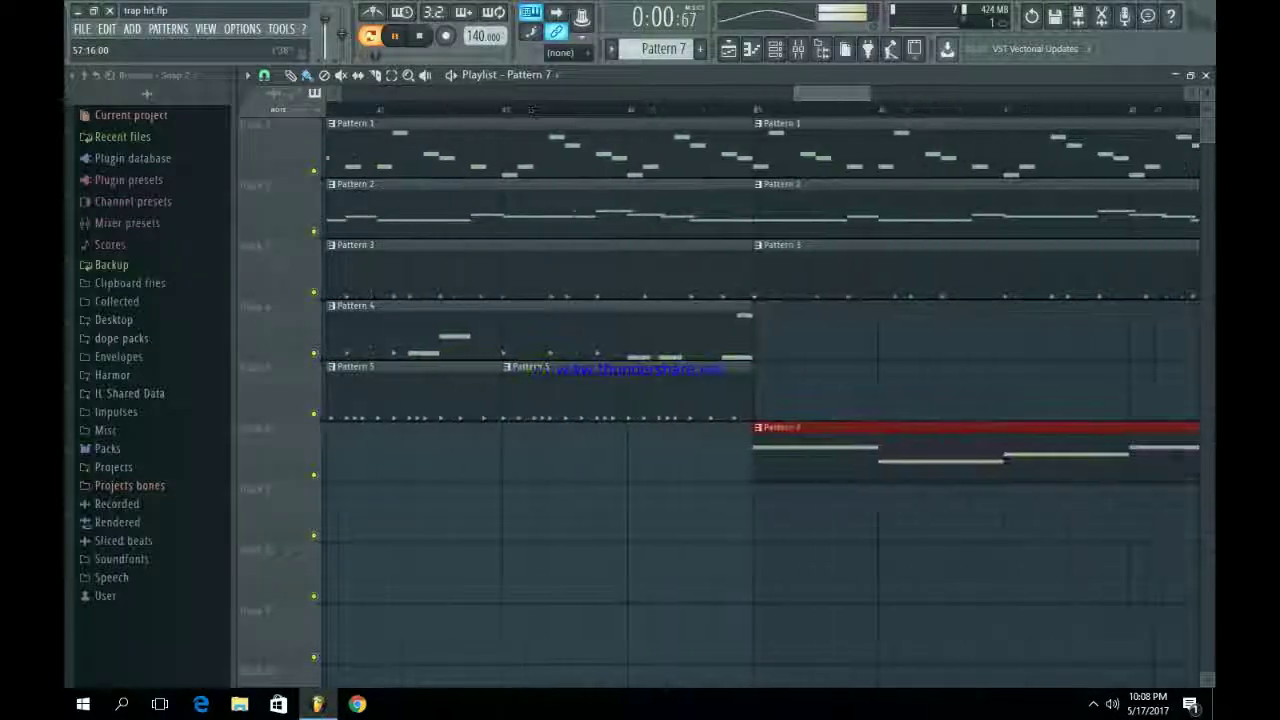
{"action": "scroll", "coordinate": [532, 110], "scroll_direction": "right", "scroll_amount": 10}
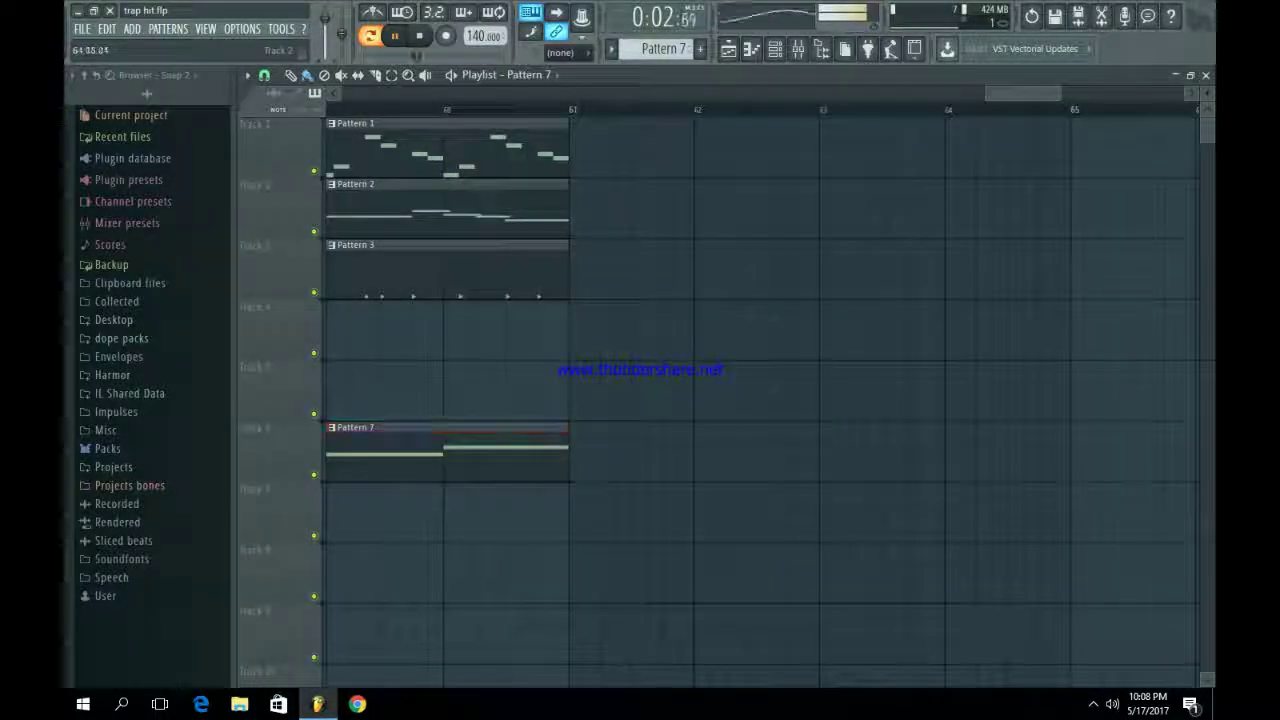
{"action": "scroll", "coordinate": [532, 110], "scroll_direction": "down", "scroll_amount": 5}
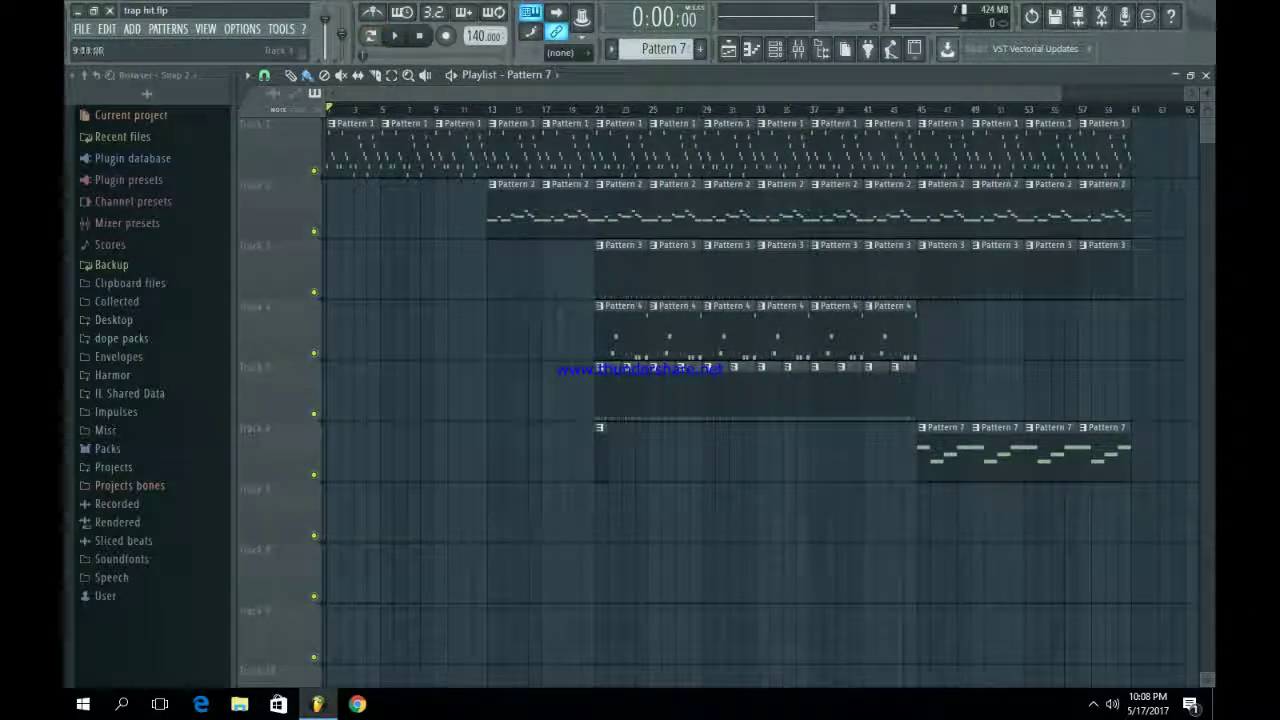
- In Pattern 5, add Percs (12) hits on steps 9, 17 and 23, and try out a fourth hit on step 30
{"action": "left_click", "coordinate": [775, 48]}
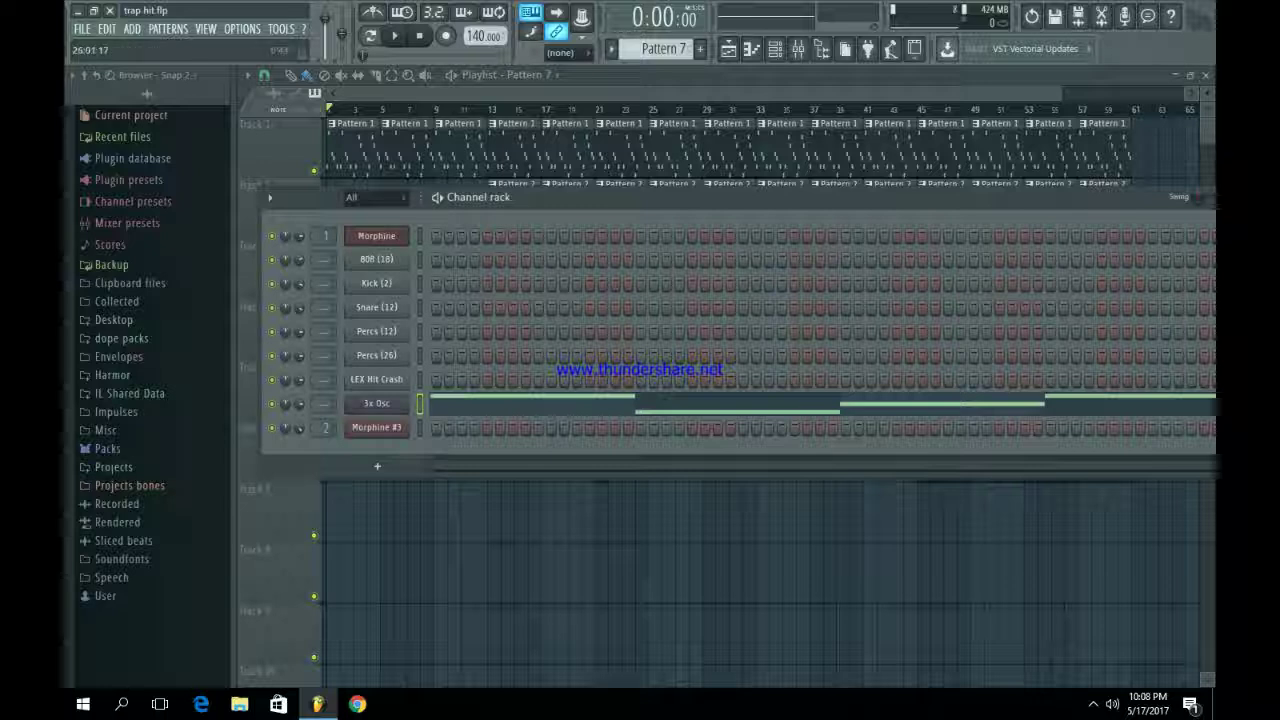
{"action": "key", "text": "KP_Subtract"}
{"action": "key", "text": "KP_Subtract"}
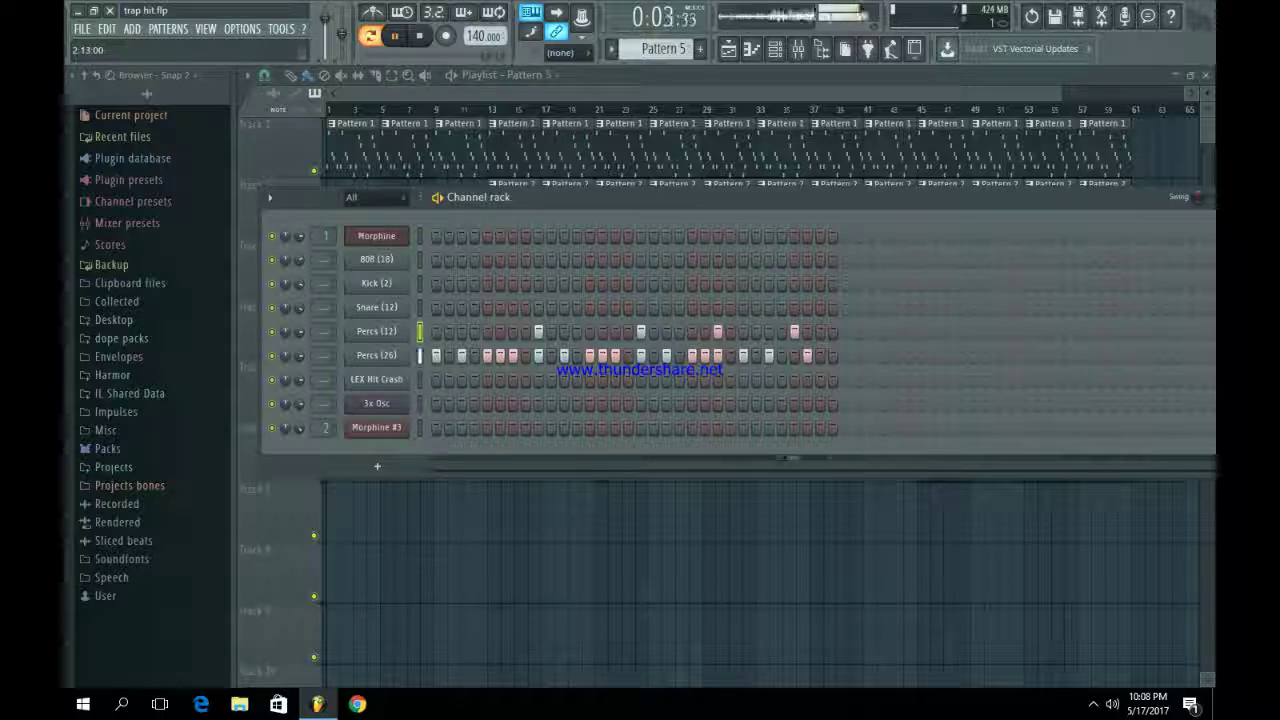
{"action": "left_click", "coordinate": [807, 331]}
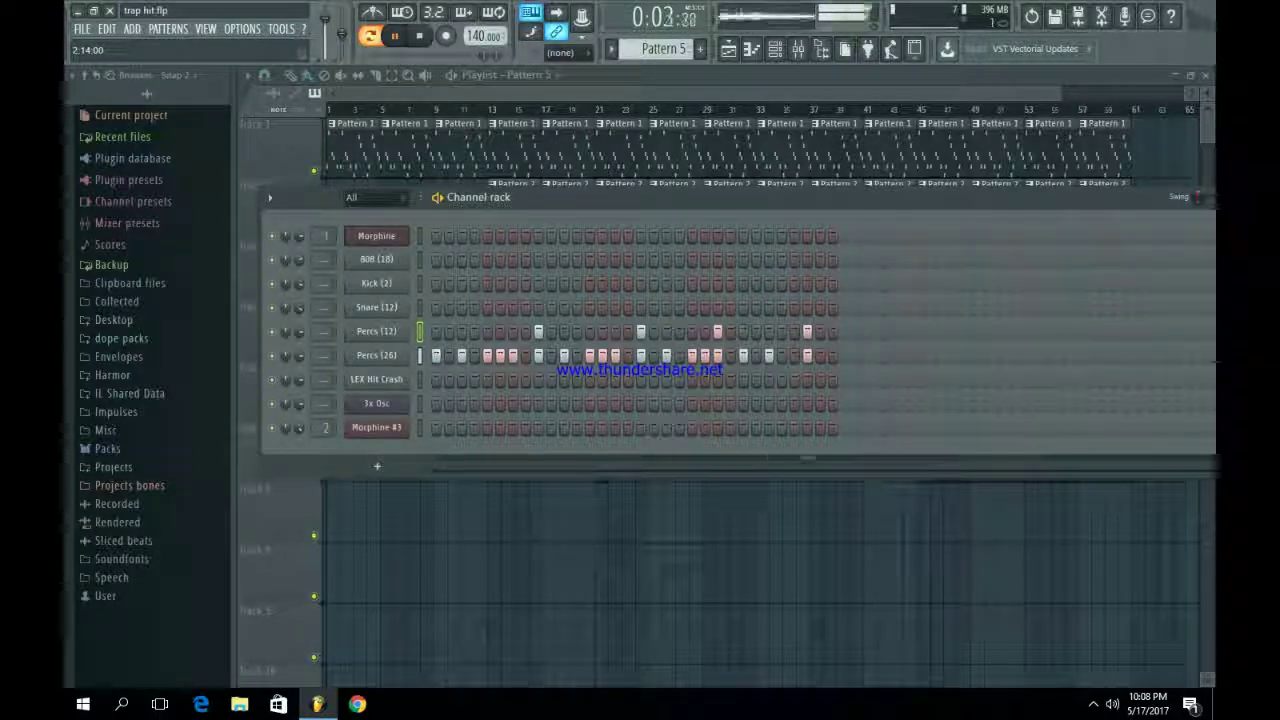
{"action": "key", "text": "space"}
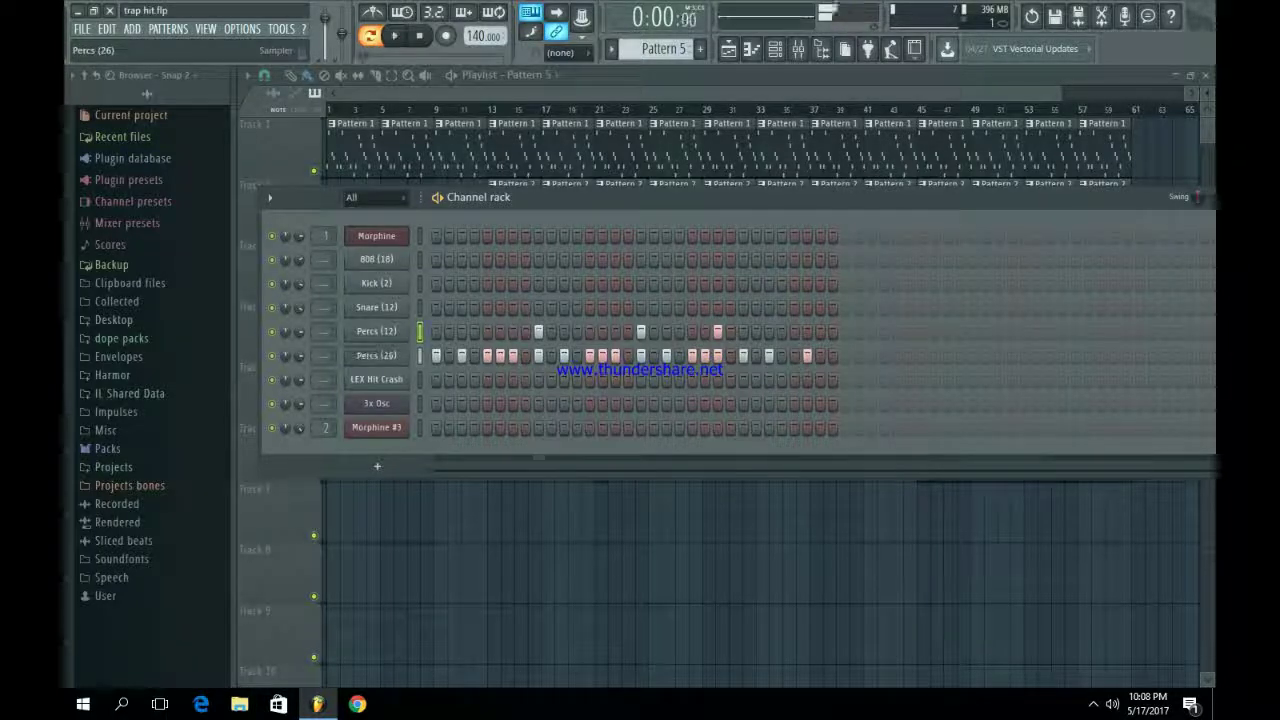
- In the Percs (26) piano roll, shift the last two hits of bar 2 later to about steps 28 and 31 during playback
{"action": "key", "text": "F7"}
{"action": "key", "text": "space"}
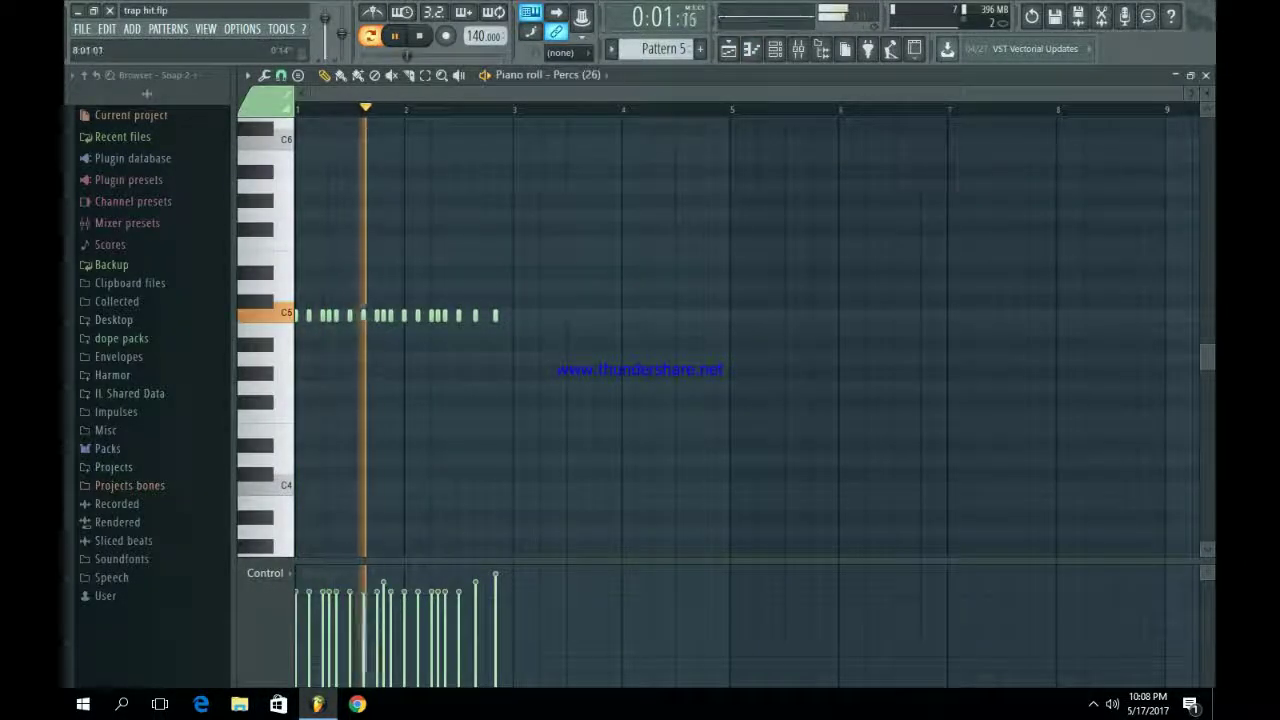
{"action": "scroll", "coordinate": [640, 330], "scroll_direction": "up", "scroll_amount": 5}
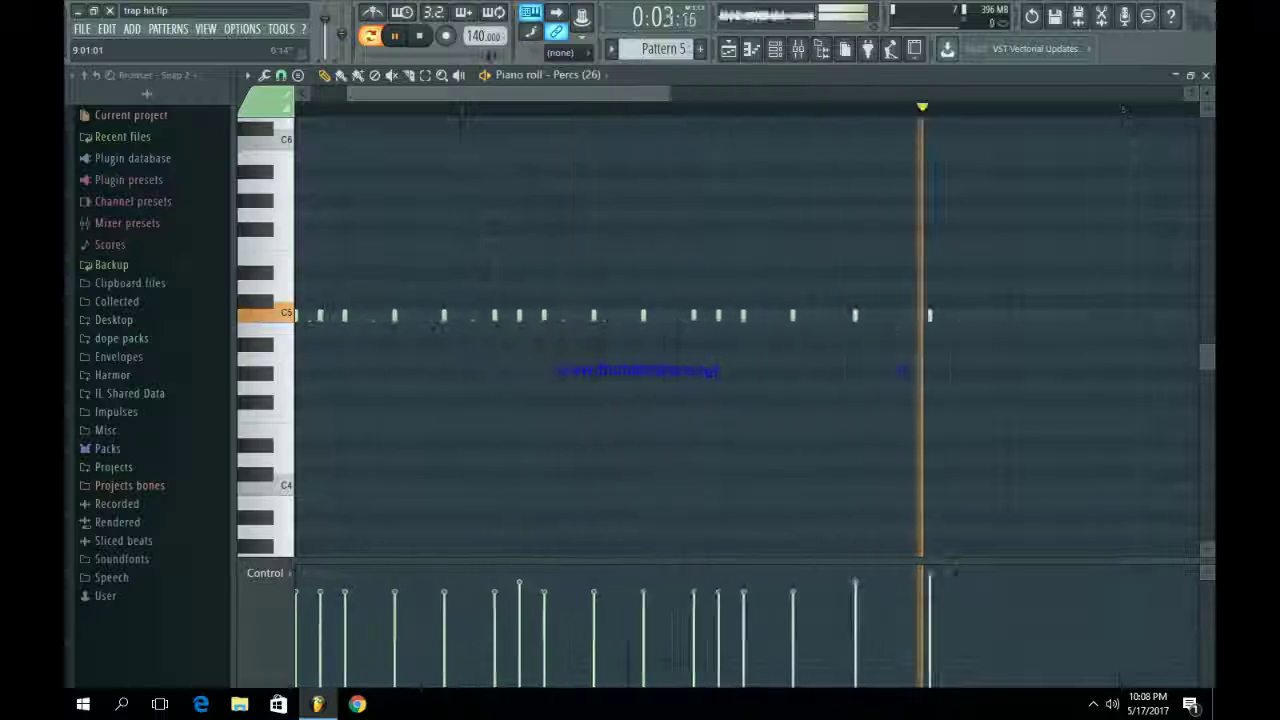
{"action": "scroll", "coordinate": [640, 330], "scroll_direction": "up", "scroll_amount": 1}
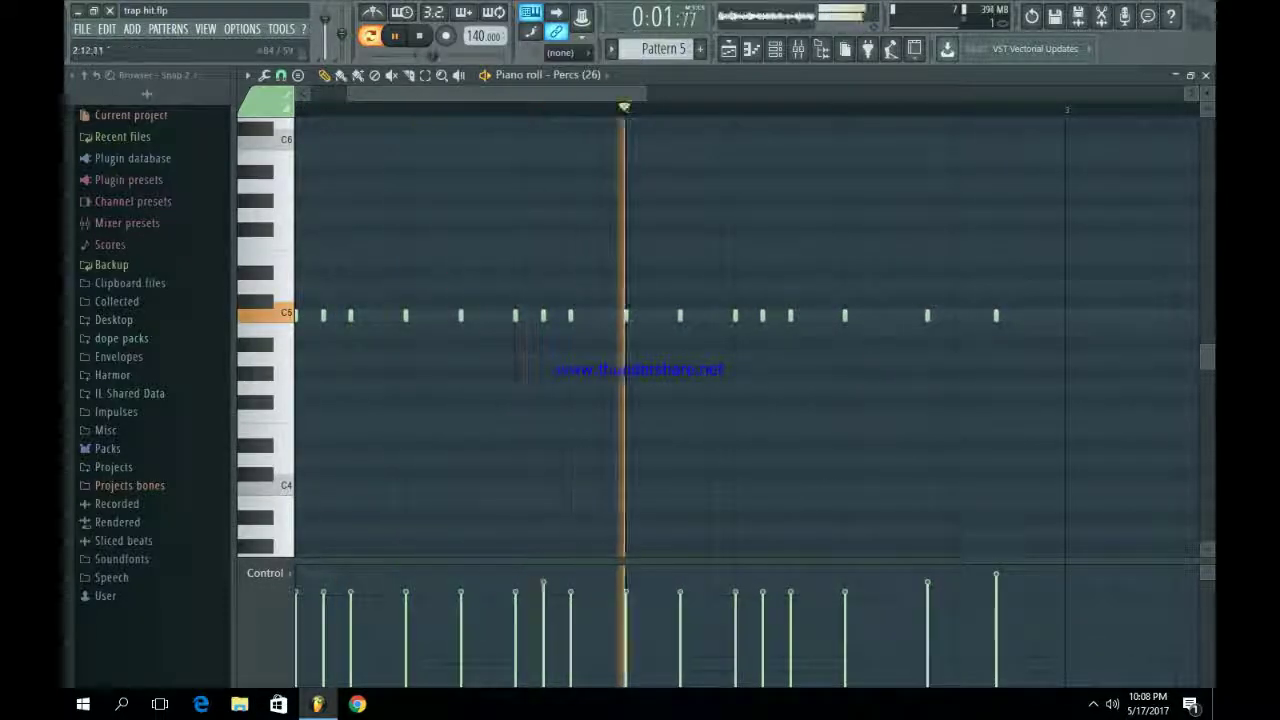
{"action": "left_click_drag", "start_coordinate": [996, 315], "coordinate": [1024, 315]}
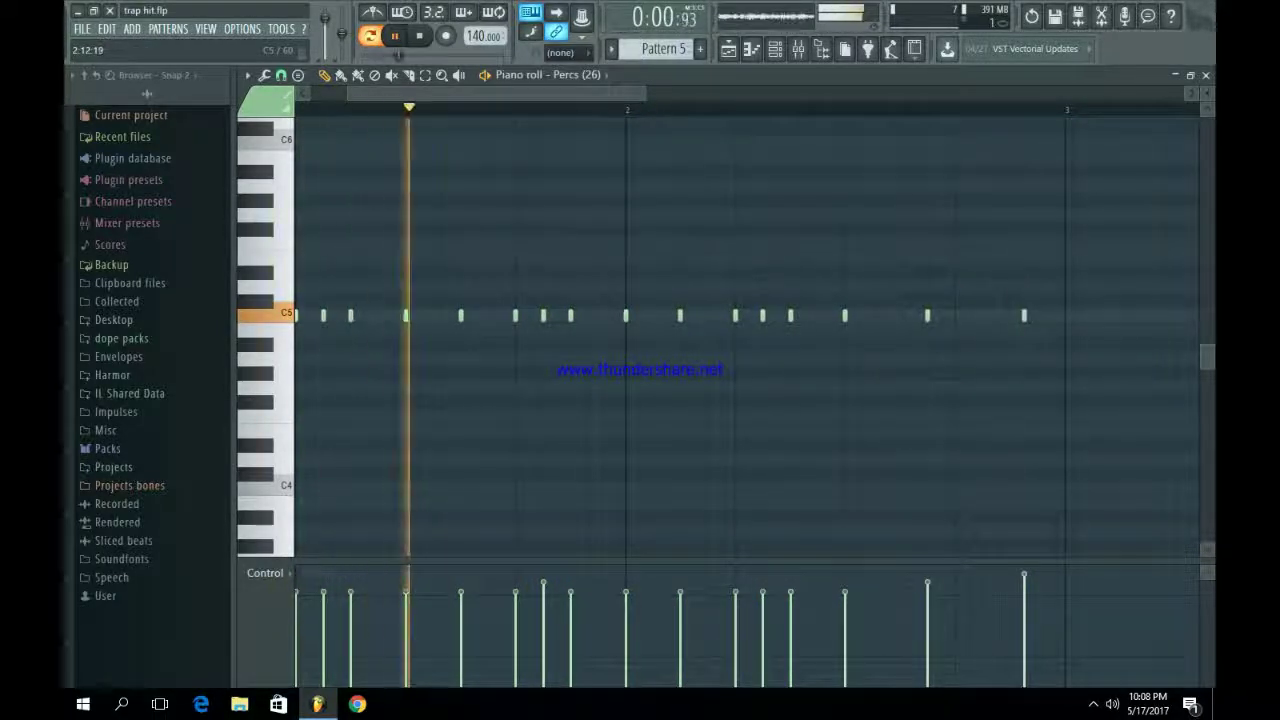
{"action": "left_click_drag", "start_coordinate": [1040, 318], "coordinate": [1026, 319]}
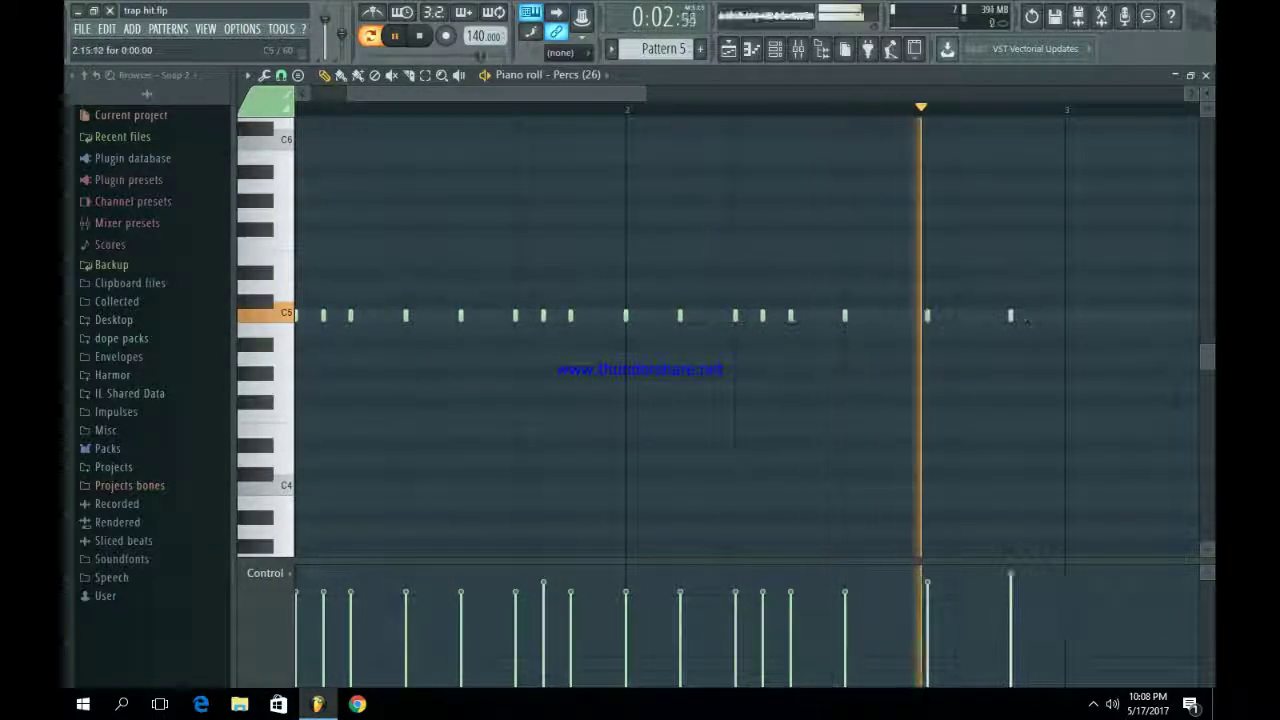
- Add a Percs (12) hit on step 31 of Pattern 5 and play the full playlist arrangement from the start
{"action": "left_click", "coordinate": [775, 49]}
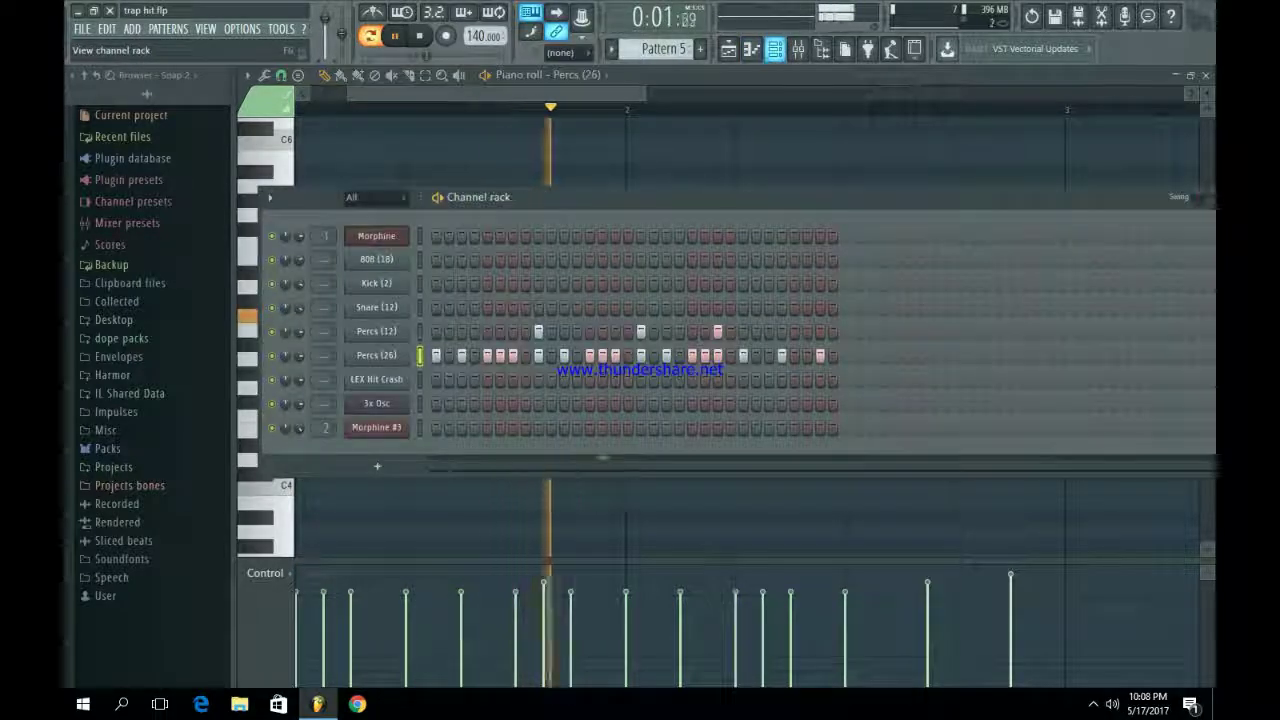
{"action": "left_click", "coordinate": [820, 331]}
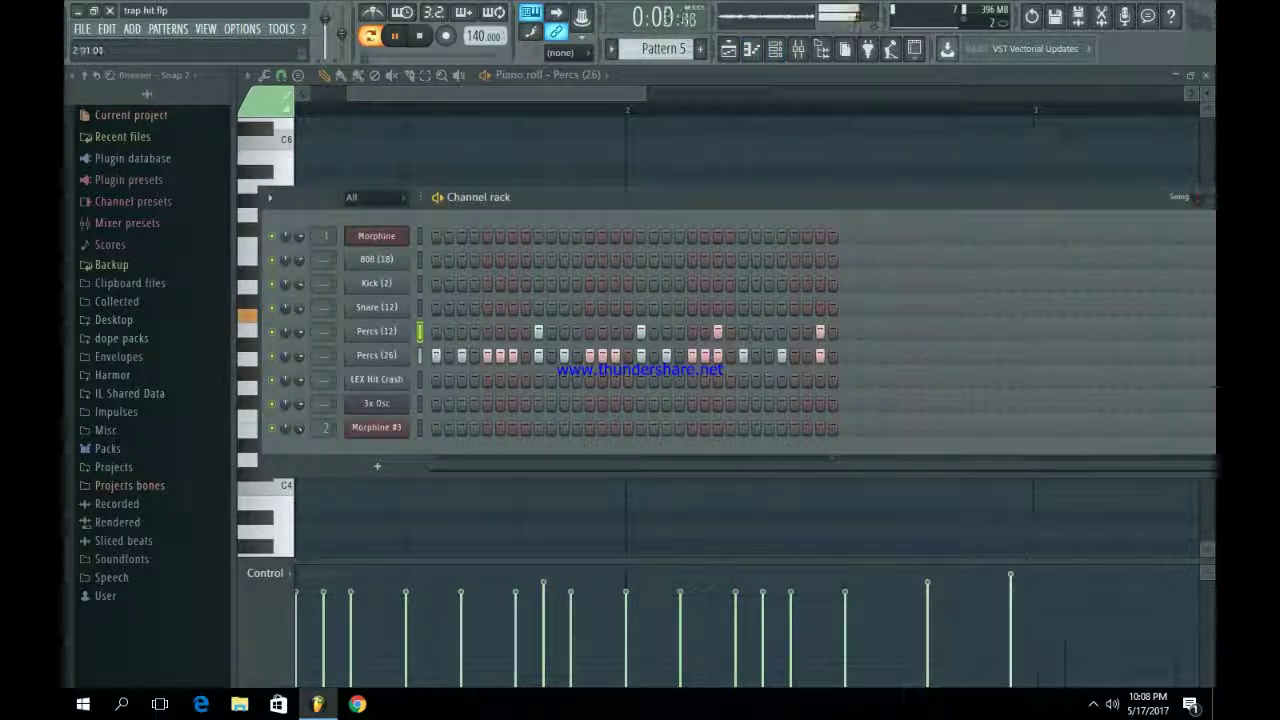
{"action": "key", "text": "F5"}
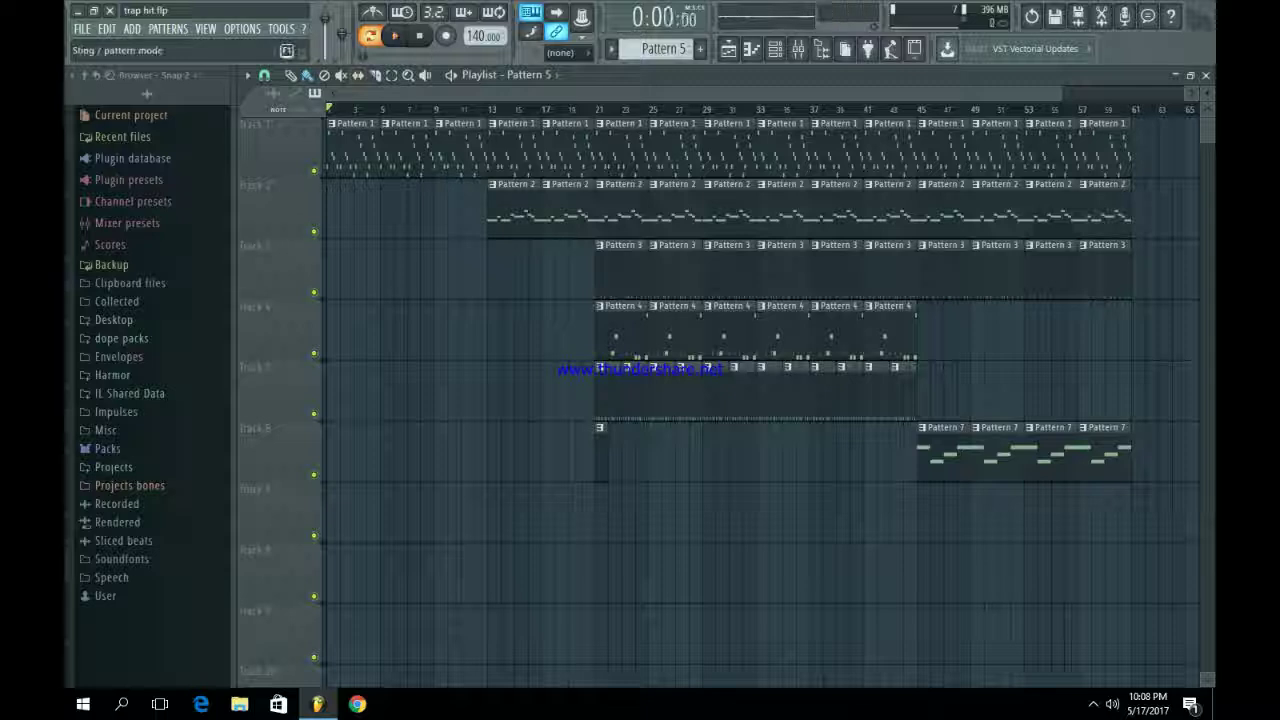
{"action": "key", "text": "space"}
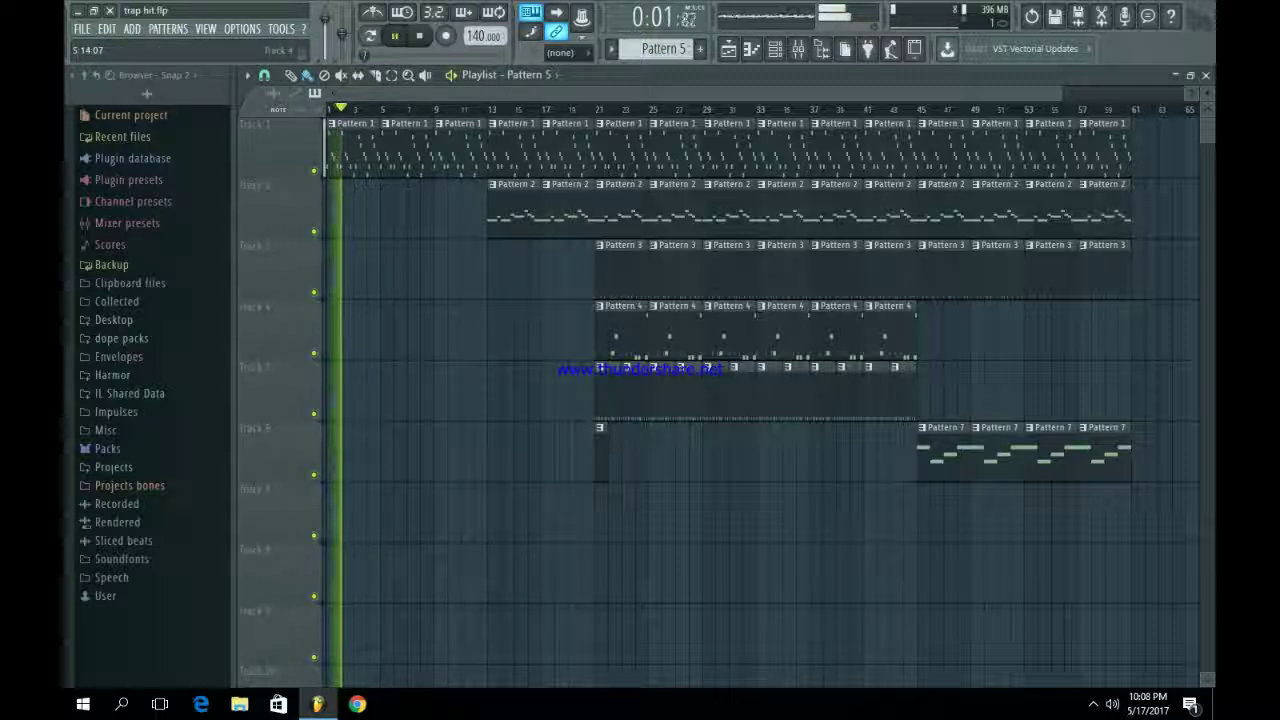